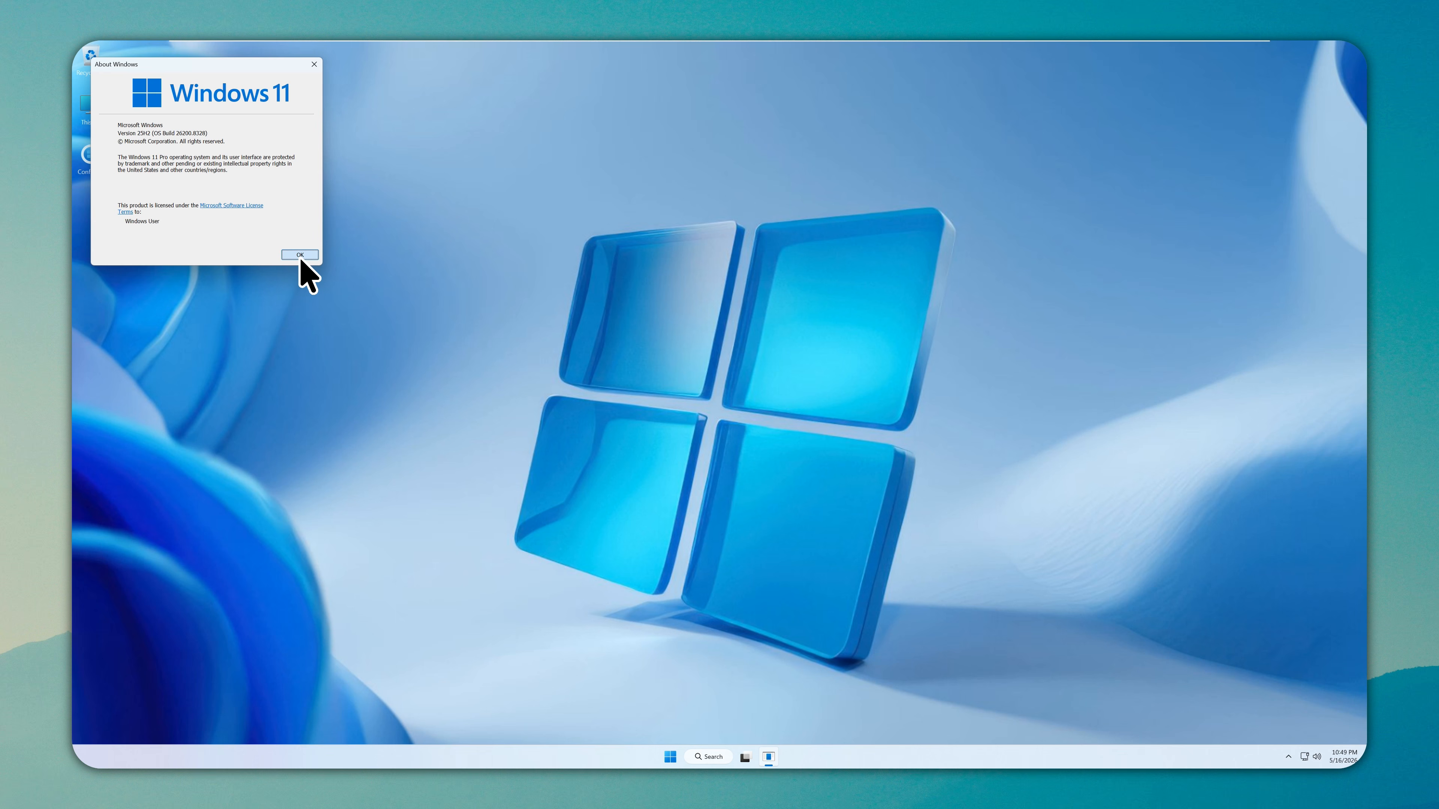
pyautogui.click(677, 755)
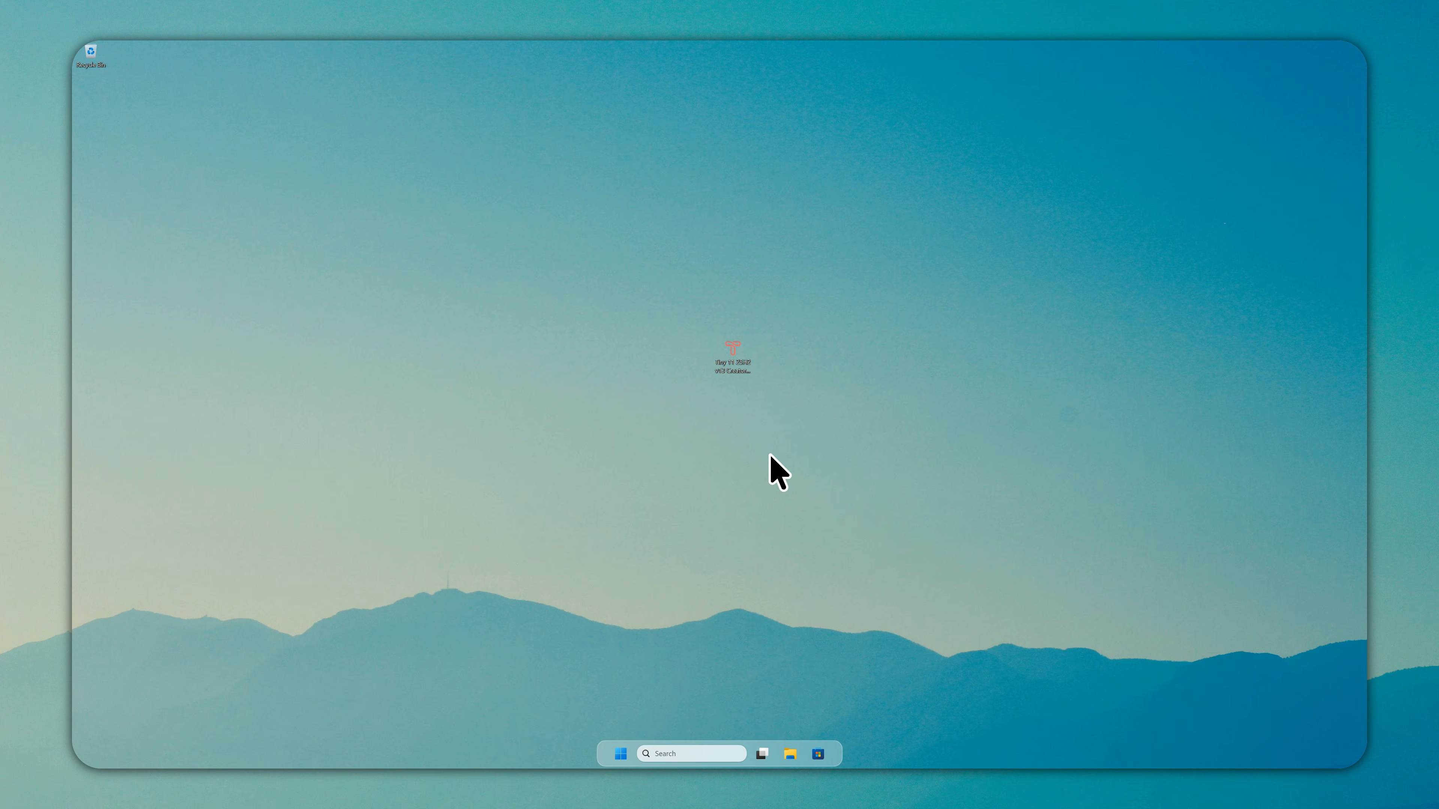
# Run the Tiny 11 25H2 v13 Creator from the desktop and build the Windows image
pyautogui.click(739, 368)
pyautogui.doubleClick(738, 368)
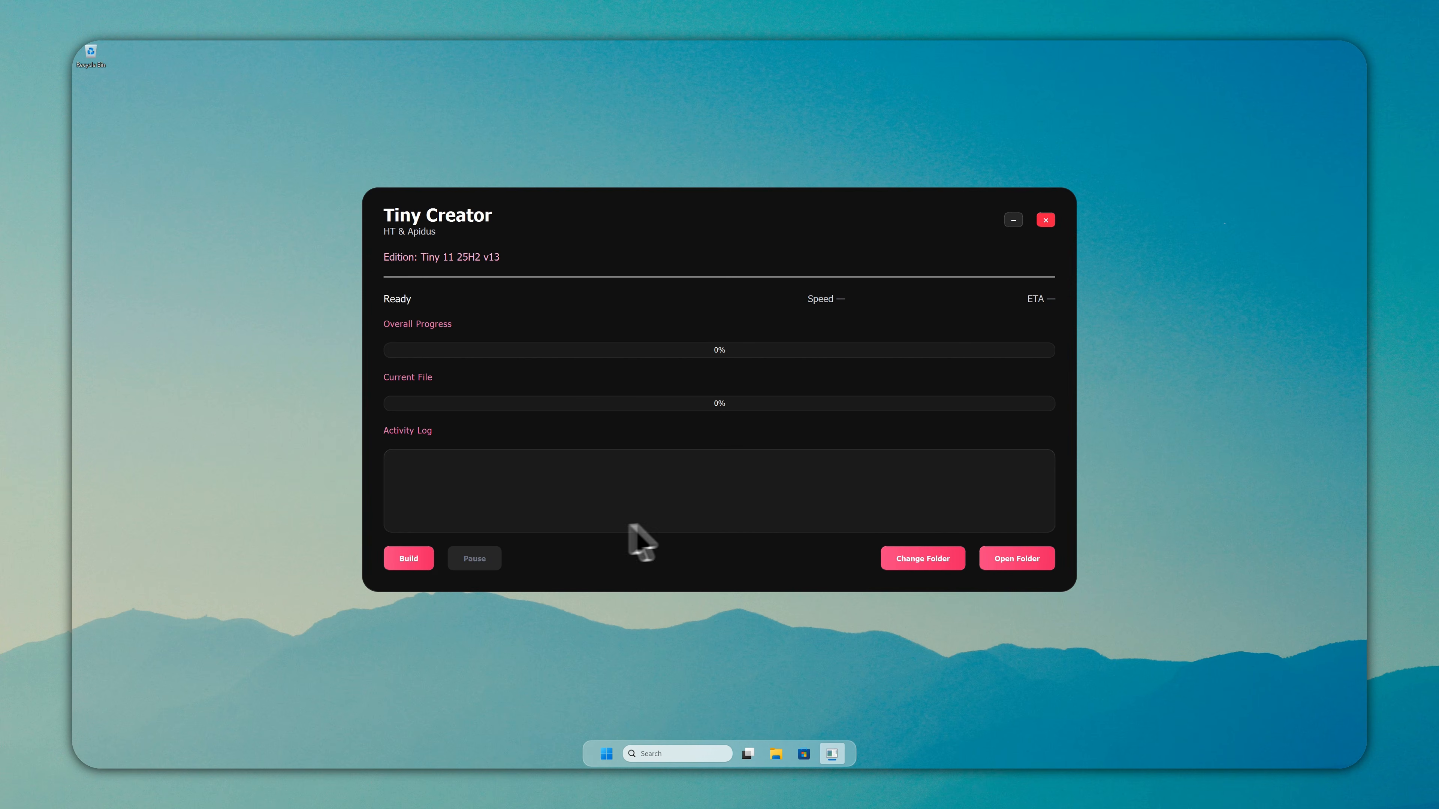
pyautogui.click(407, 560)
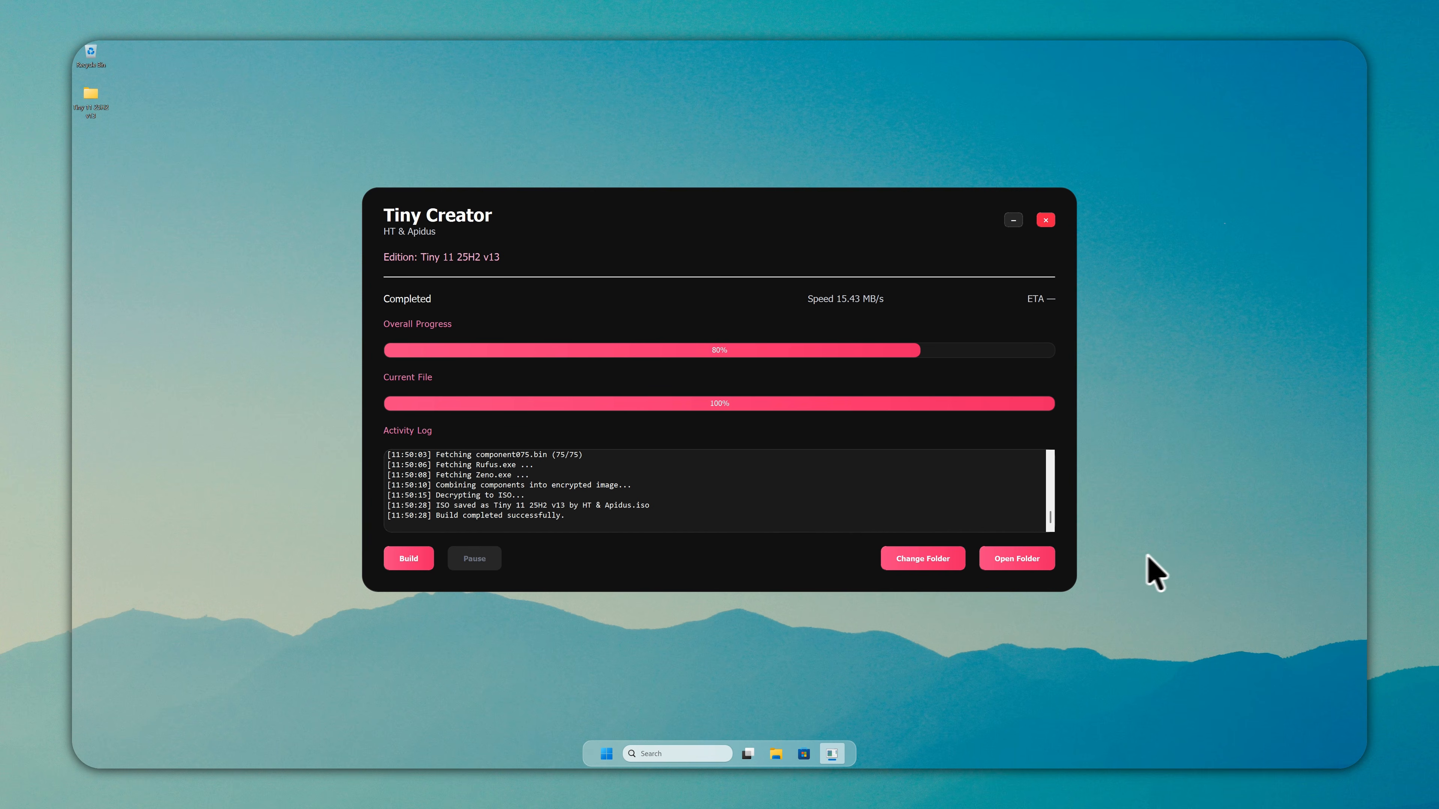
# Open the build's output folder from Tiny Creator and close the creator
pyautogui.click(1029, 557)
pyautogui.click(964, 513)
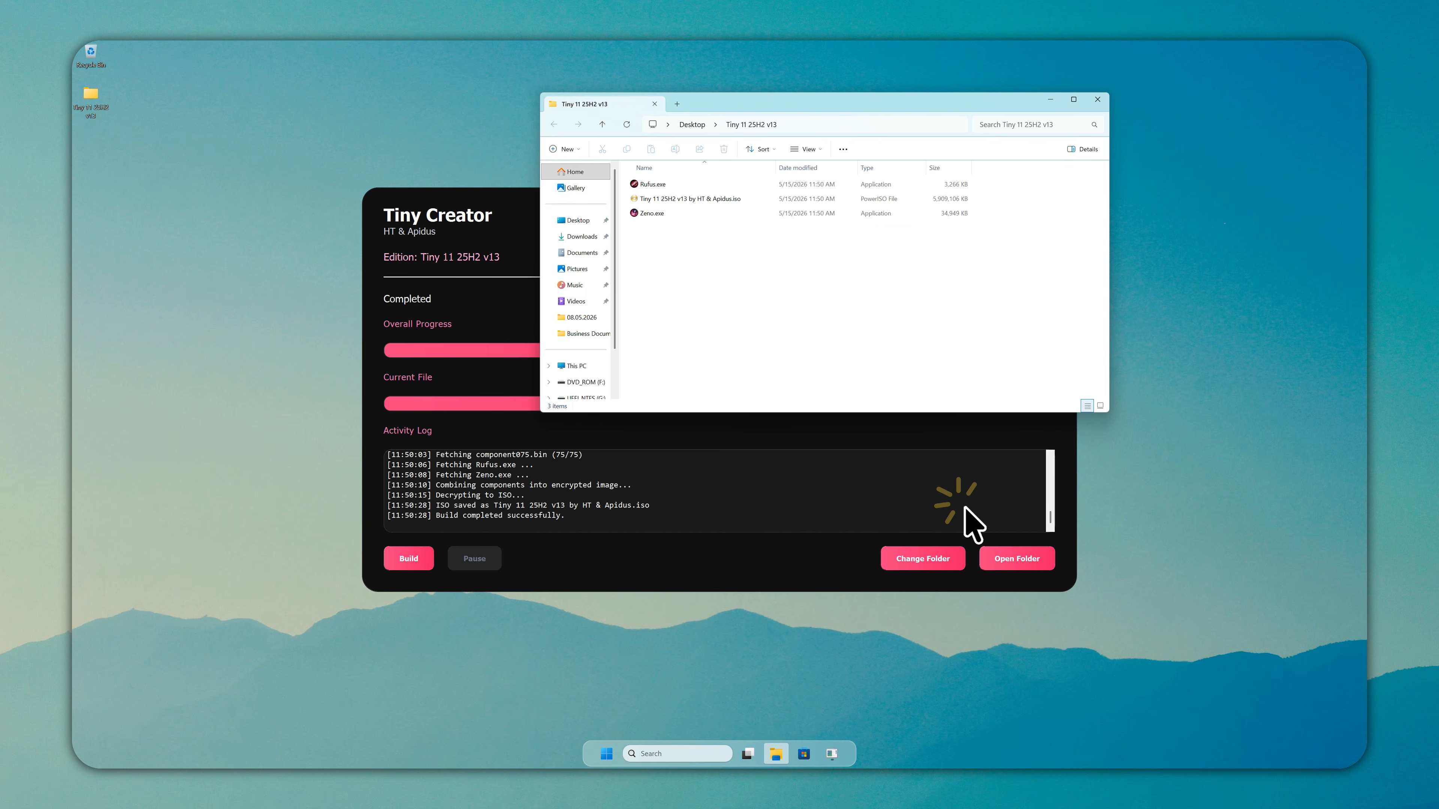
pyautogui.click(1045, 222)
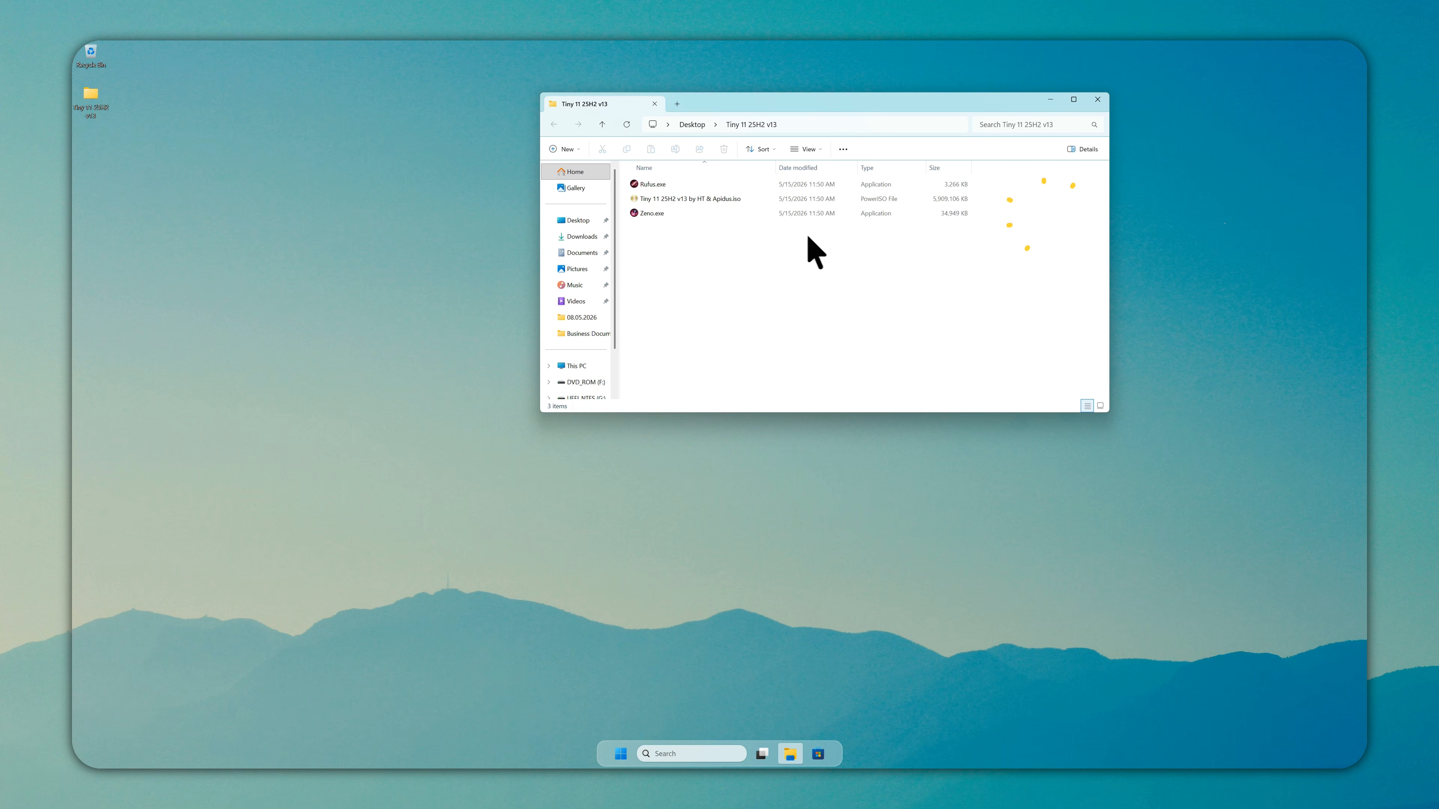
# Launch Zeno.exe and load Tiny 11 25H2 v13 by HT & Apidus.iso as the Windows ISO
pyautogui.click(763, 215)
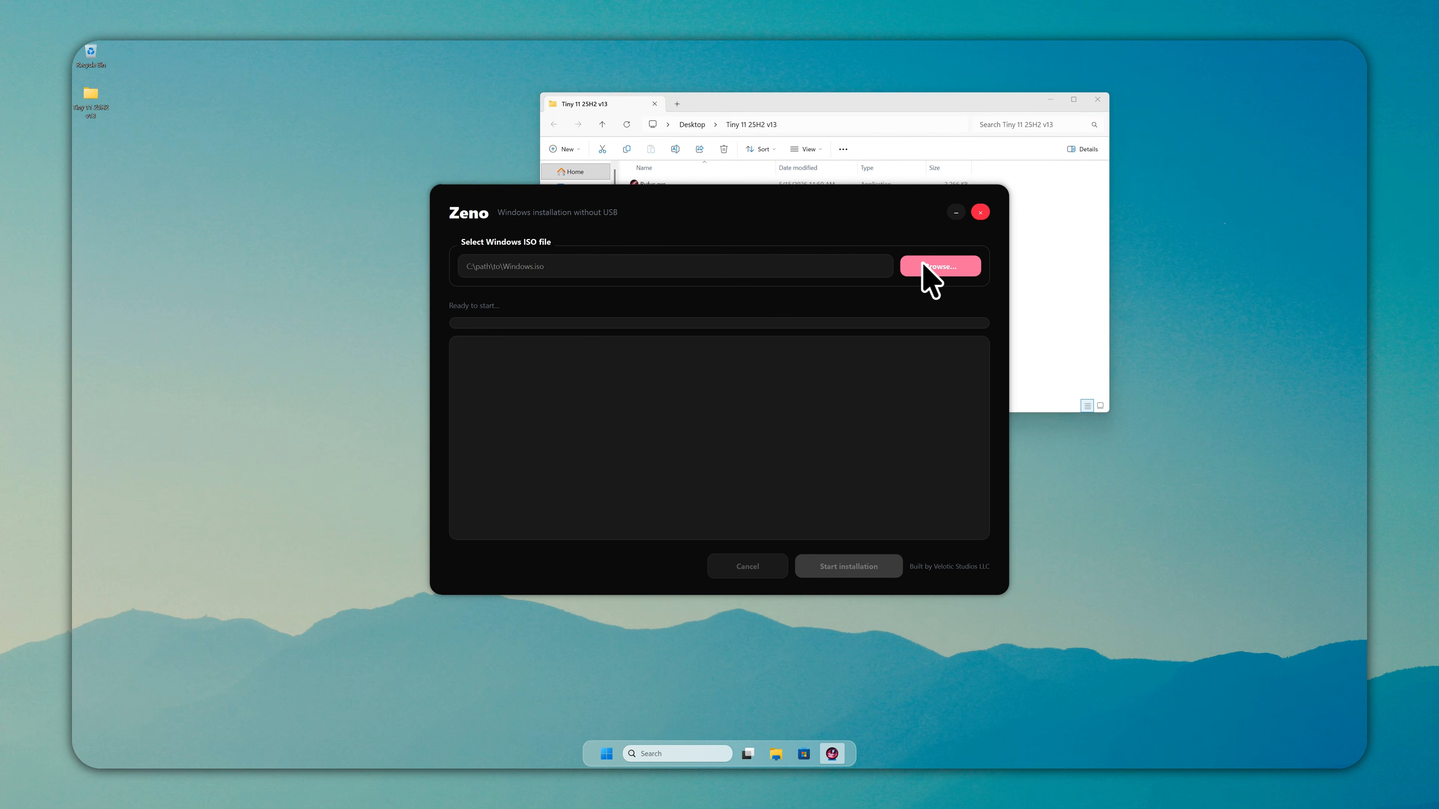
pyautogui.click(932, 265)
pyautogui.doubleClick(631, 253)
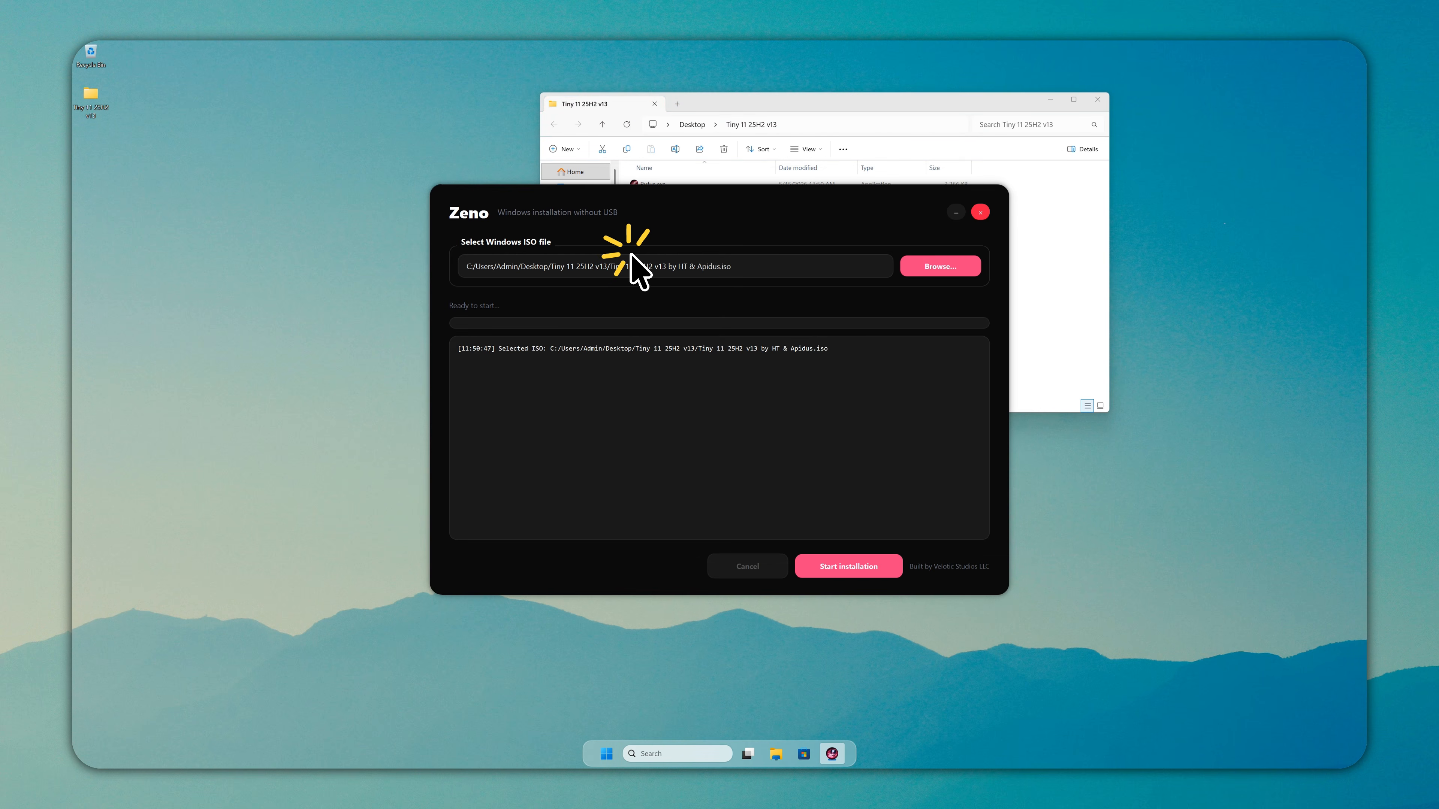
# Start the Zeno installation and check the available drives under This PC in File Explorer before choosing the target
pyautogui.click(852, 562)
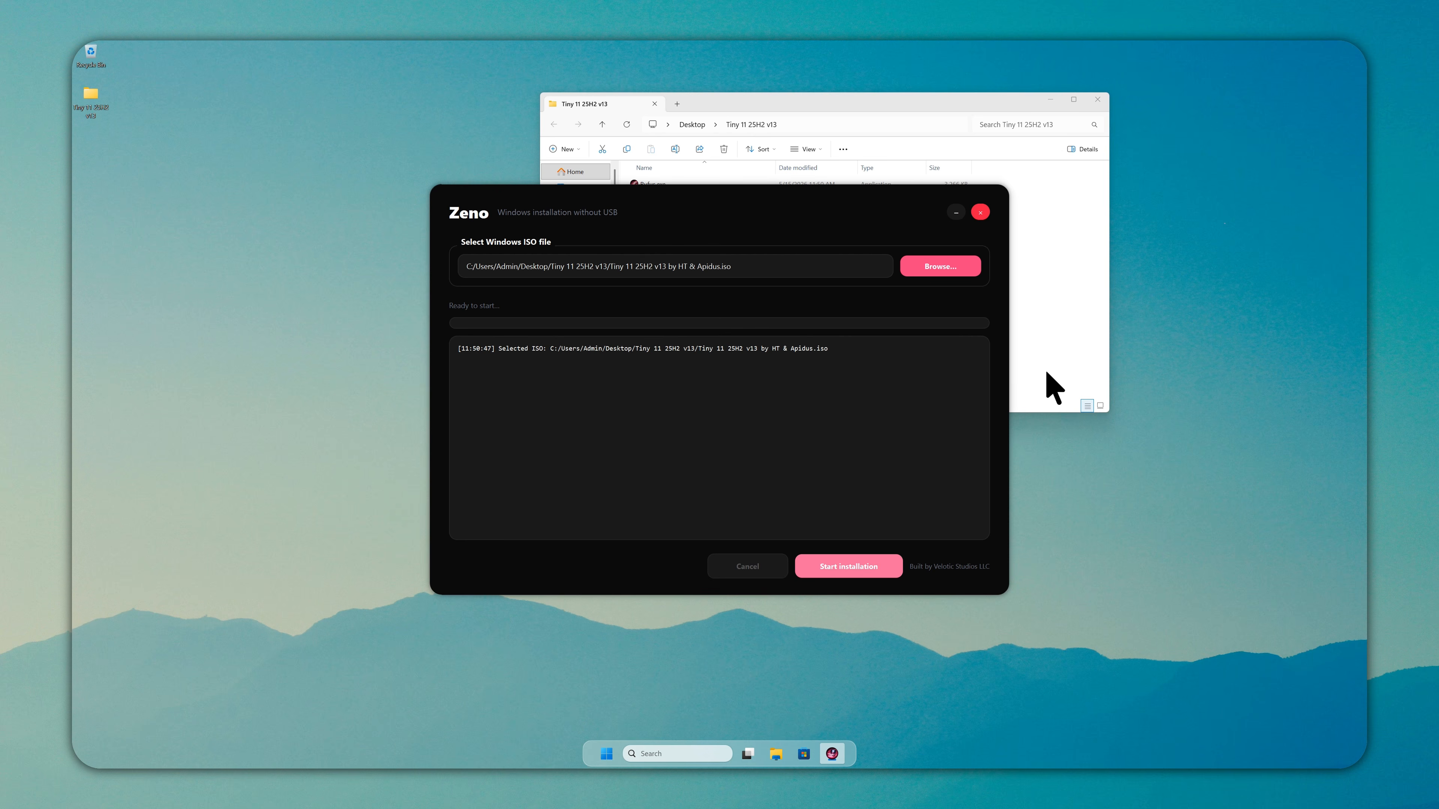
pyautogui.click(878, 557)
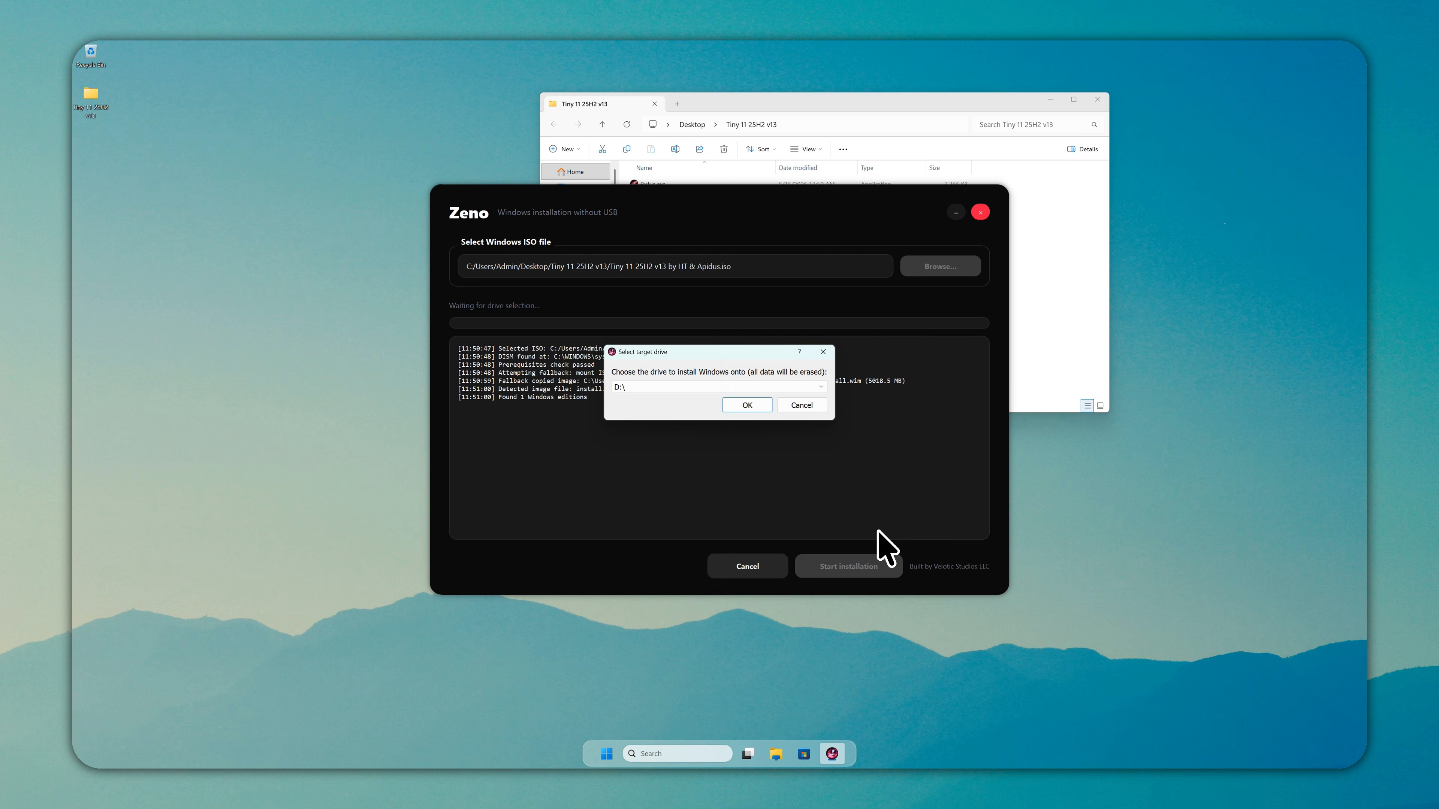
pyautogui.click(1031, 332)
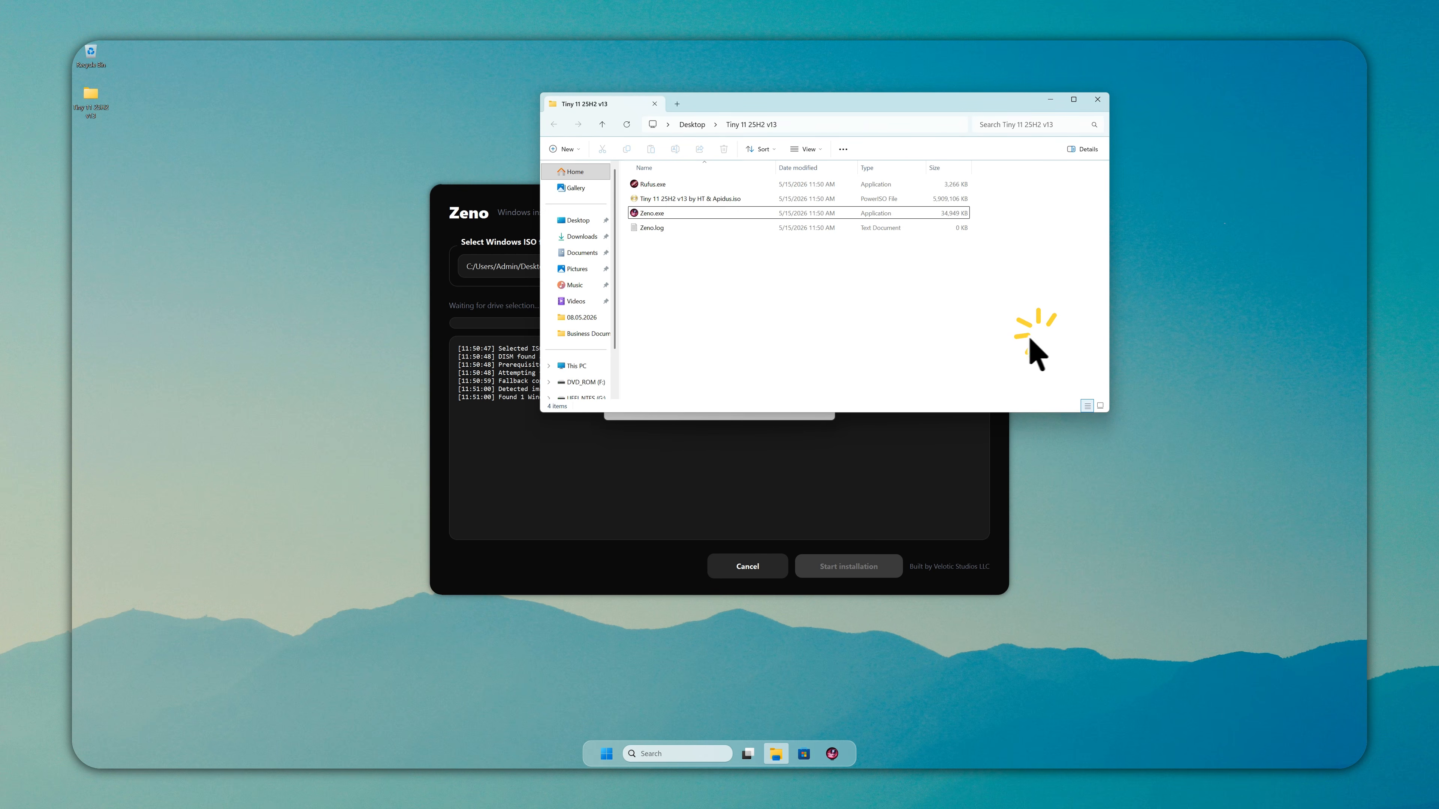
pyautogui.click(611, 367)
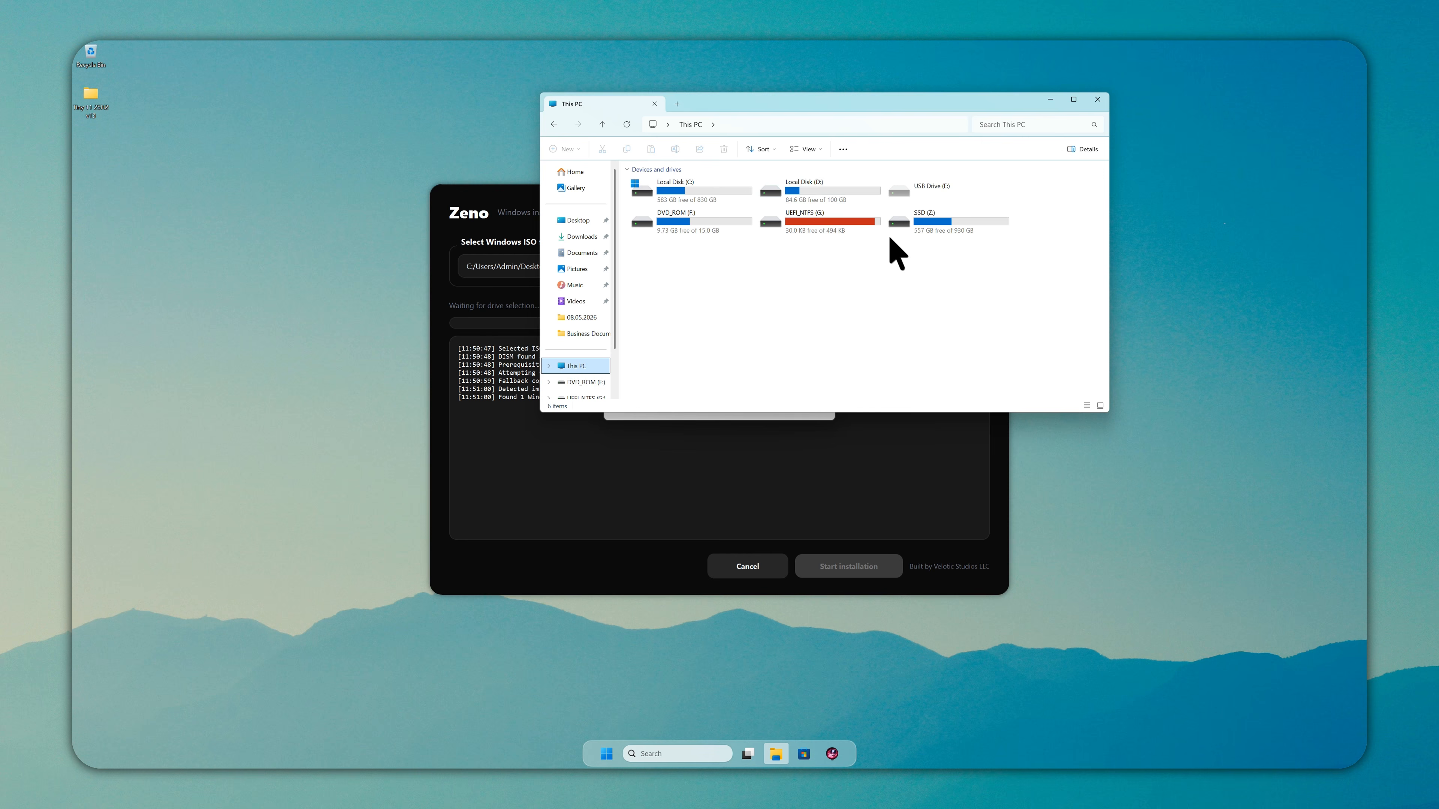
pyautogui.click(1105, 101)
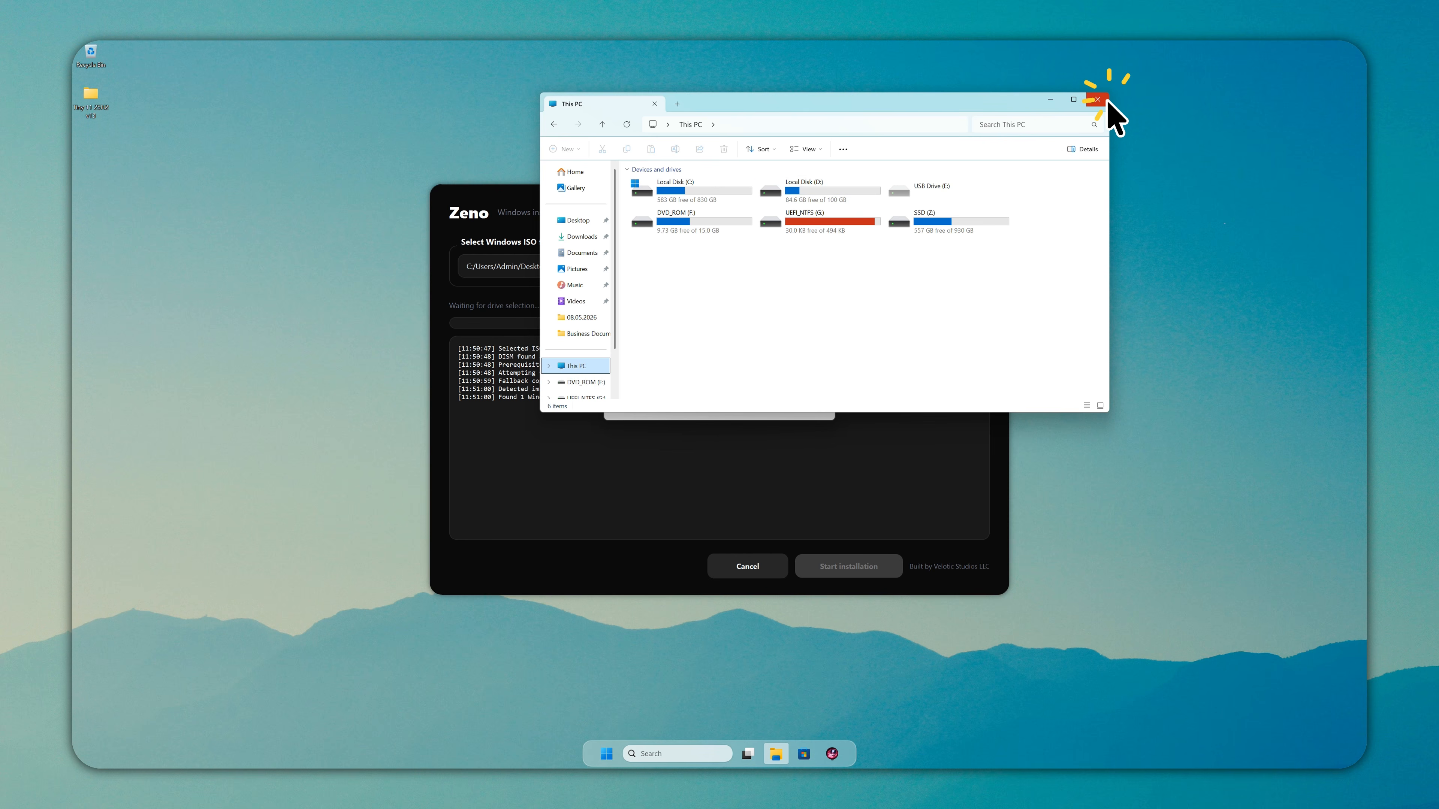
# Install Windows onto drive D:\, agreeing to erase its data, and close Zeno once the installation has completed
pyautogui.click(746, 406)
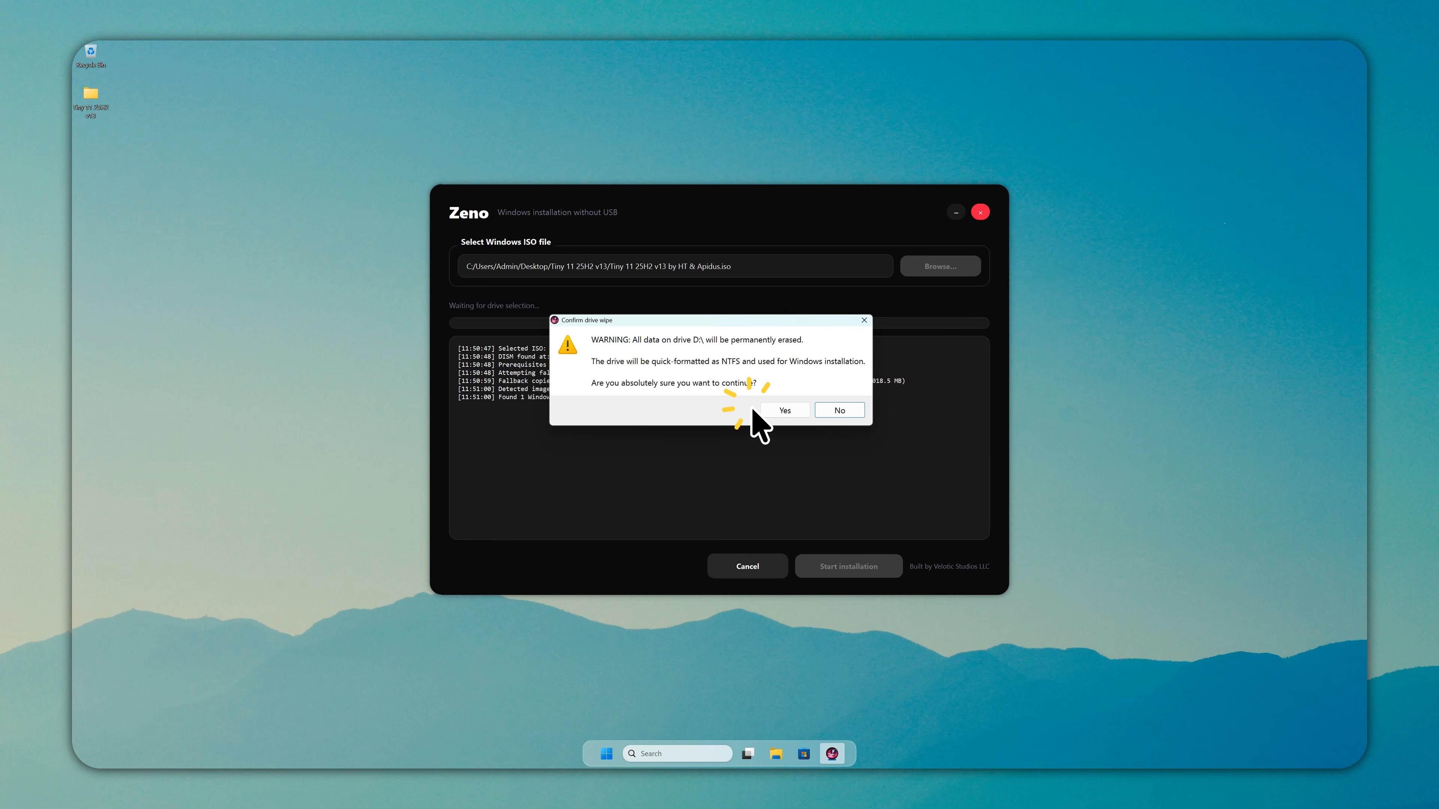
pyautogui.click(772, 409)
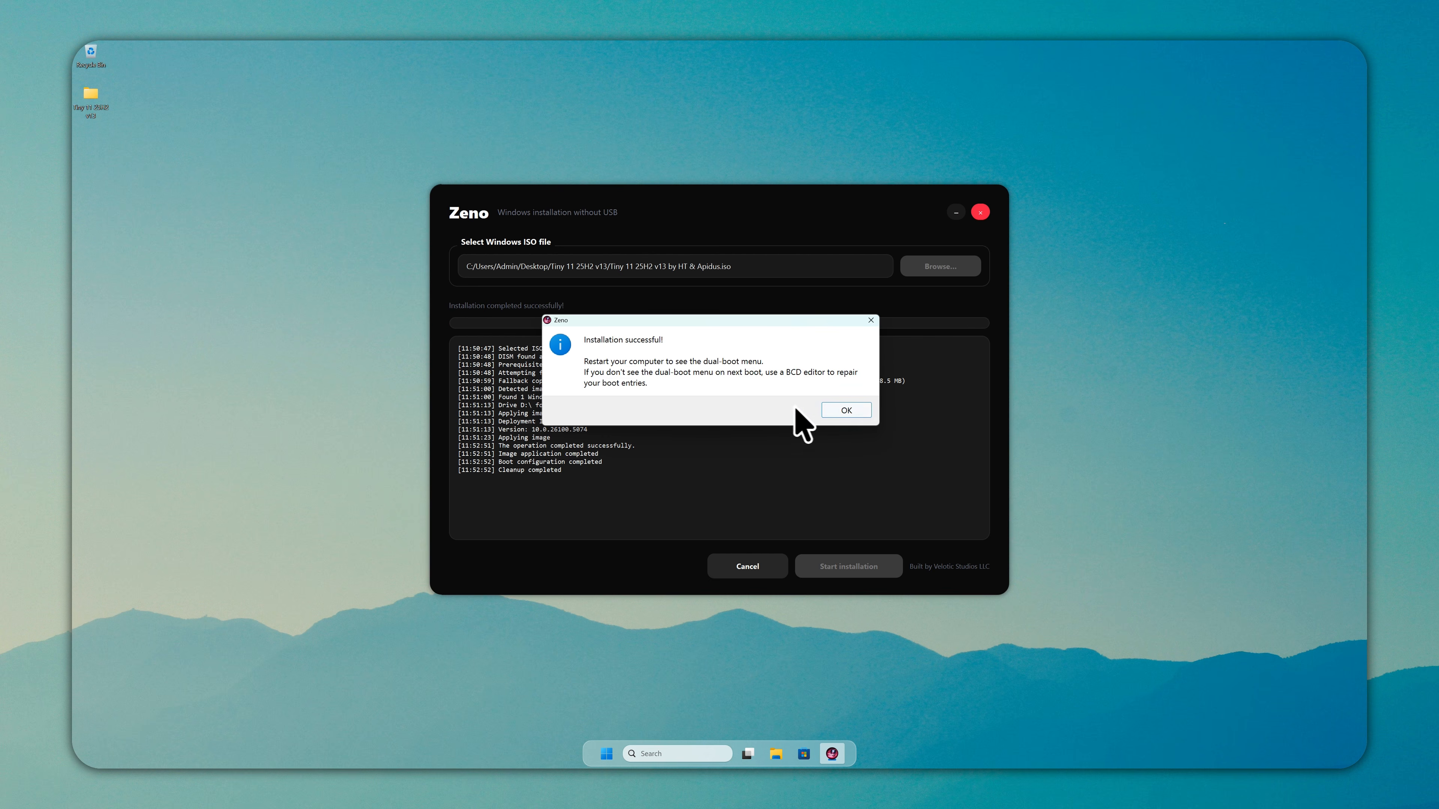
pyautogui.click(844, 411)
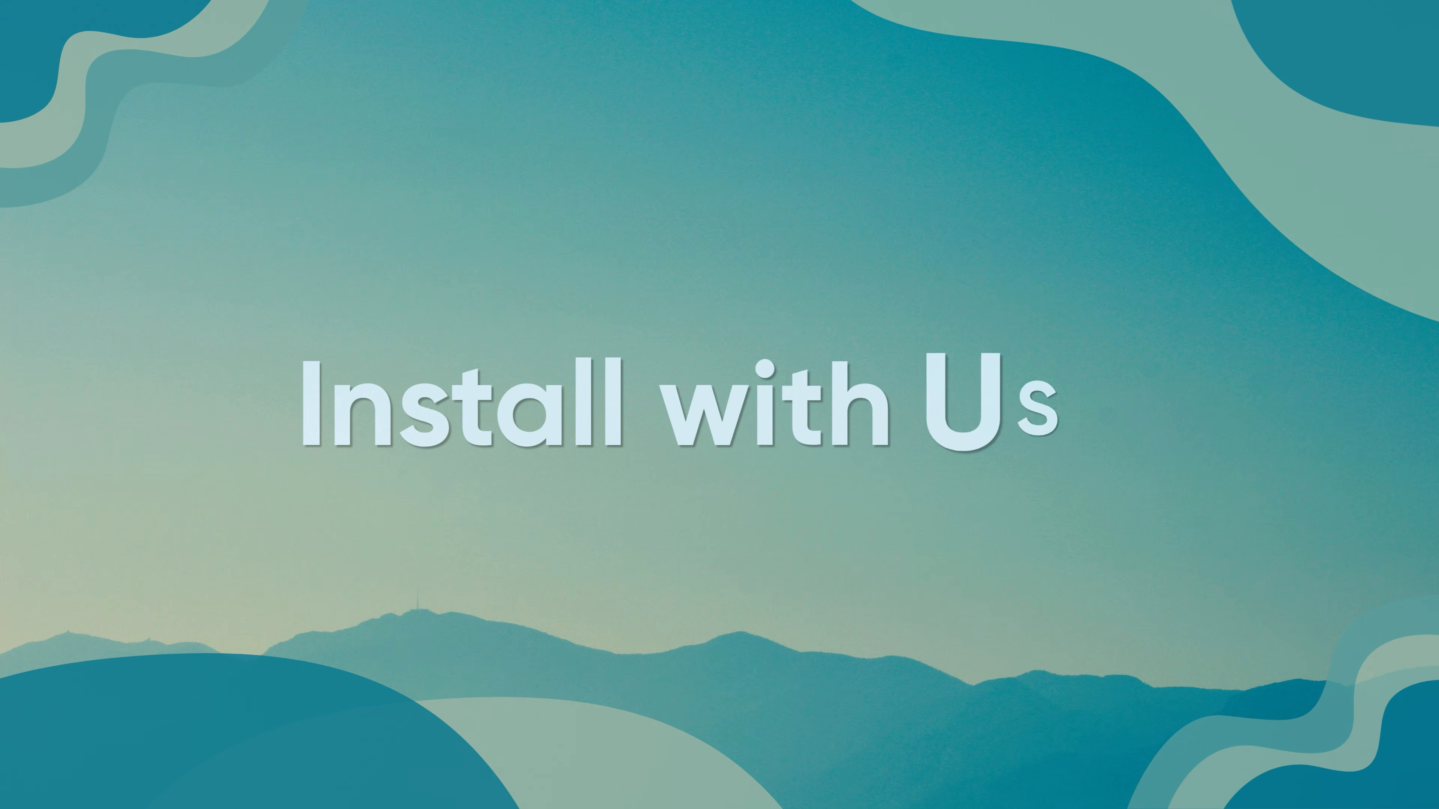
pyautogui.click(991, 221)
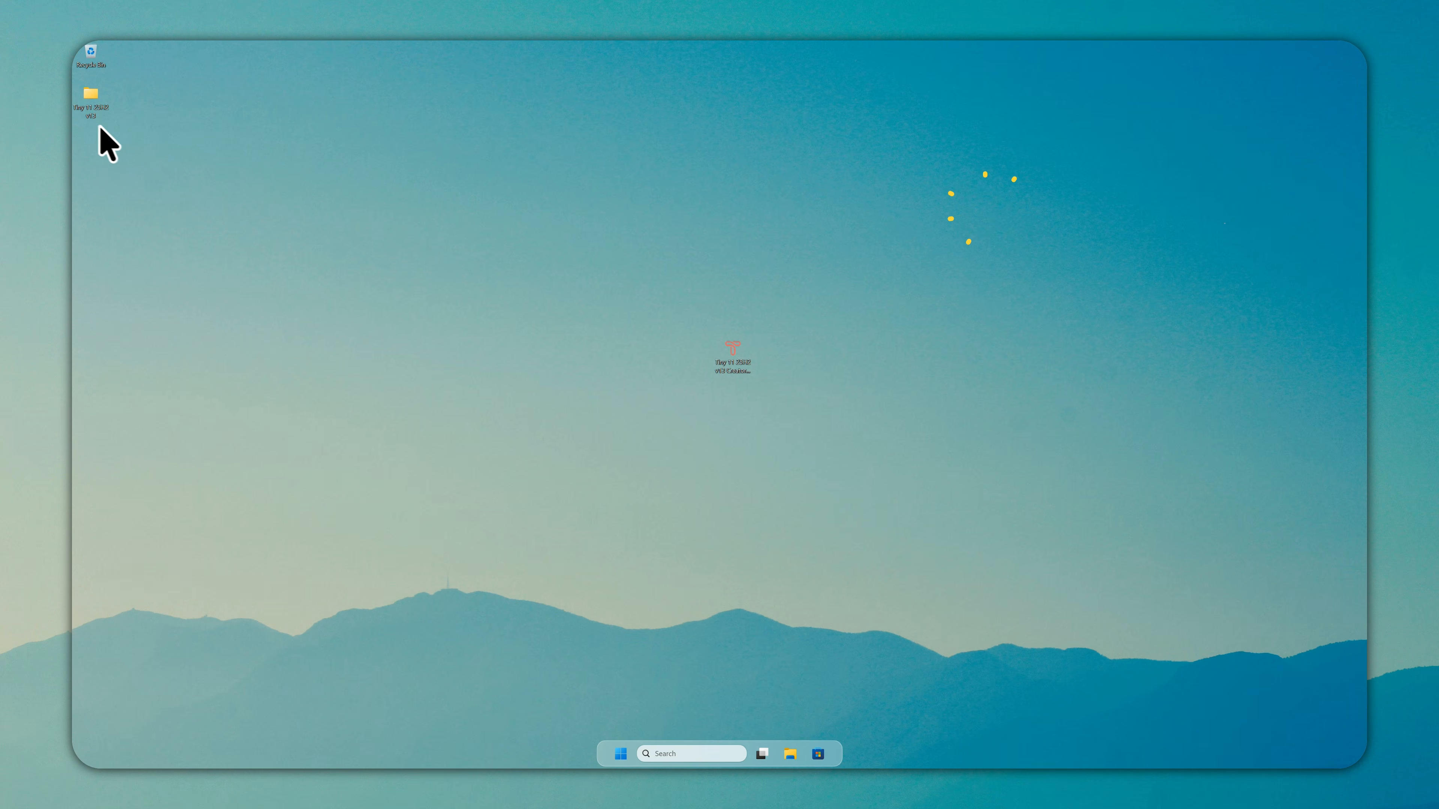
# Launch Rufus.exe from the desktop's Tiny 11 25H2 v13 folder and close the folder window
pyautogui.doubleClick(86, 101)
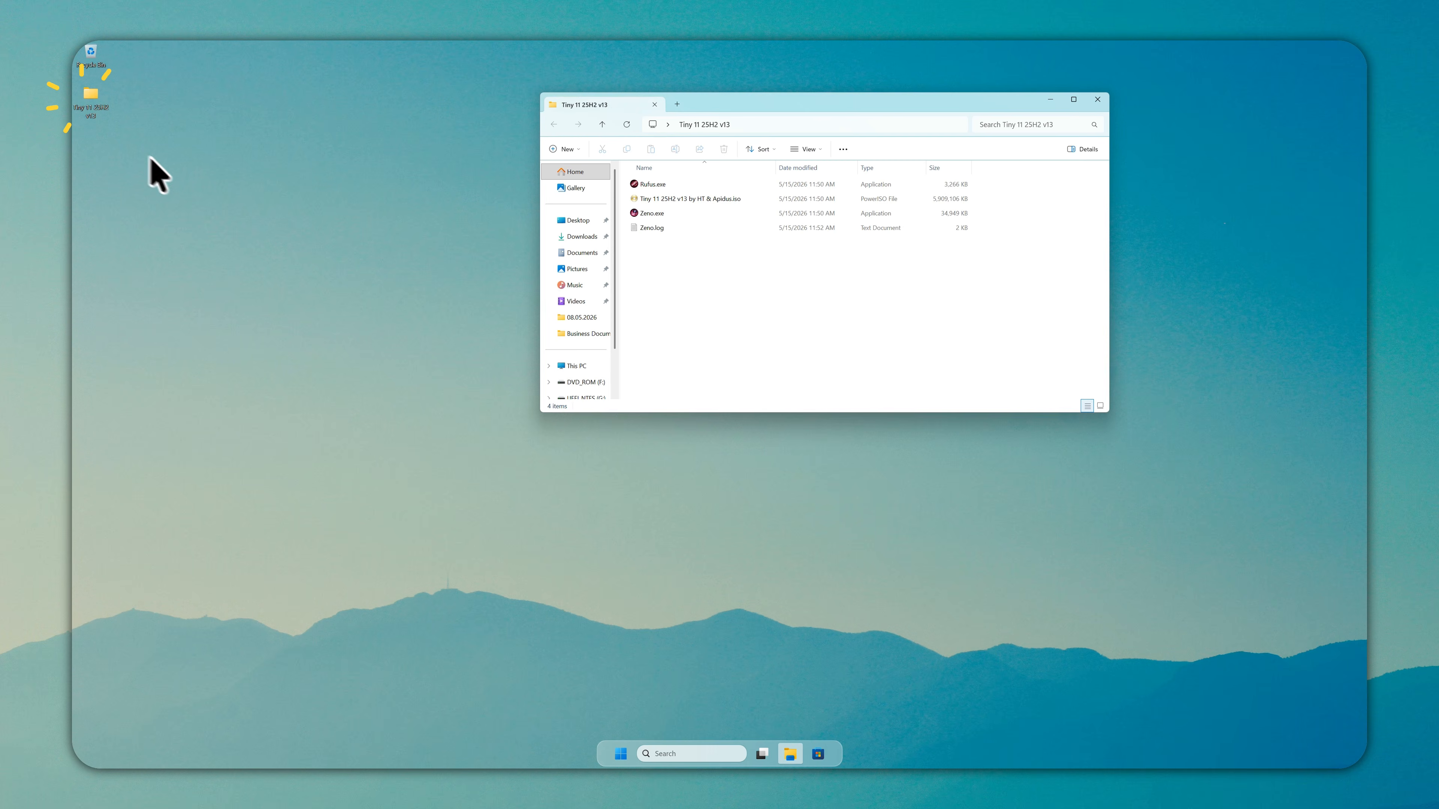
pyautogui.click(646, 185)
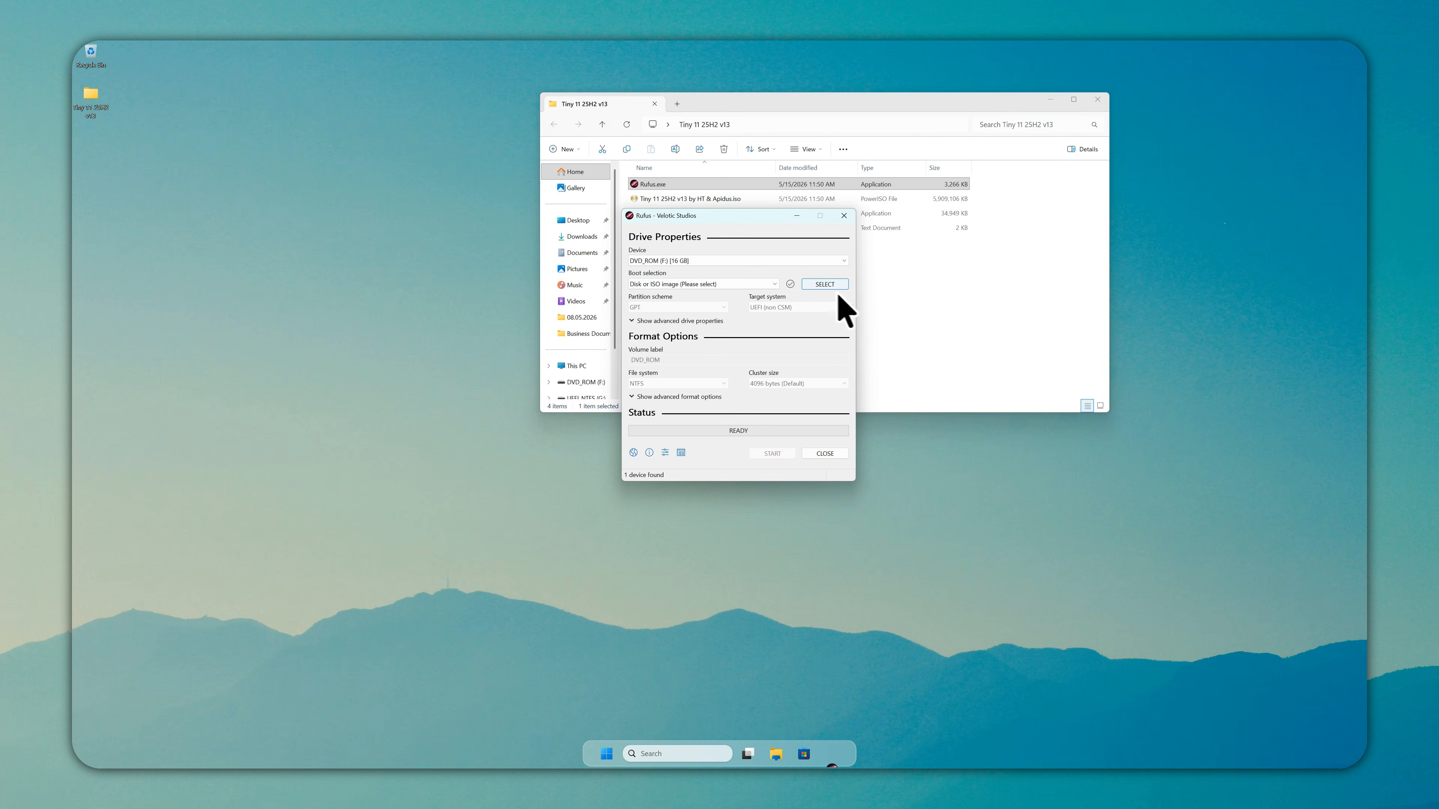
pyautogui.click(1097, 101)
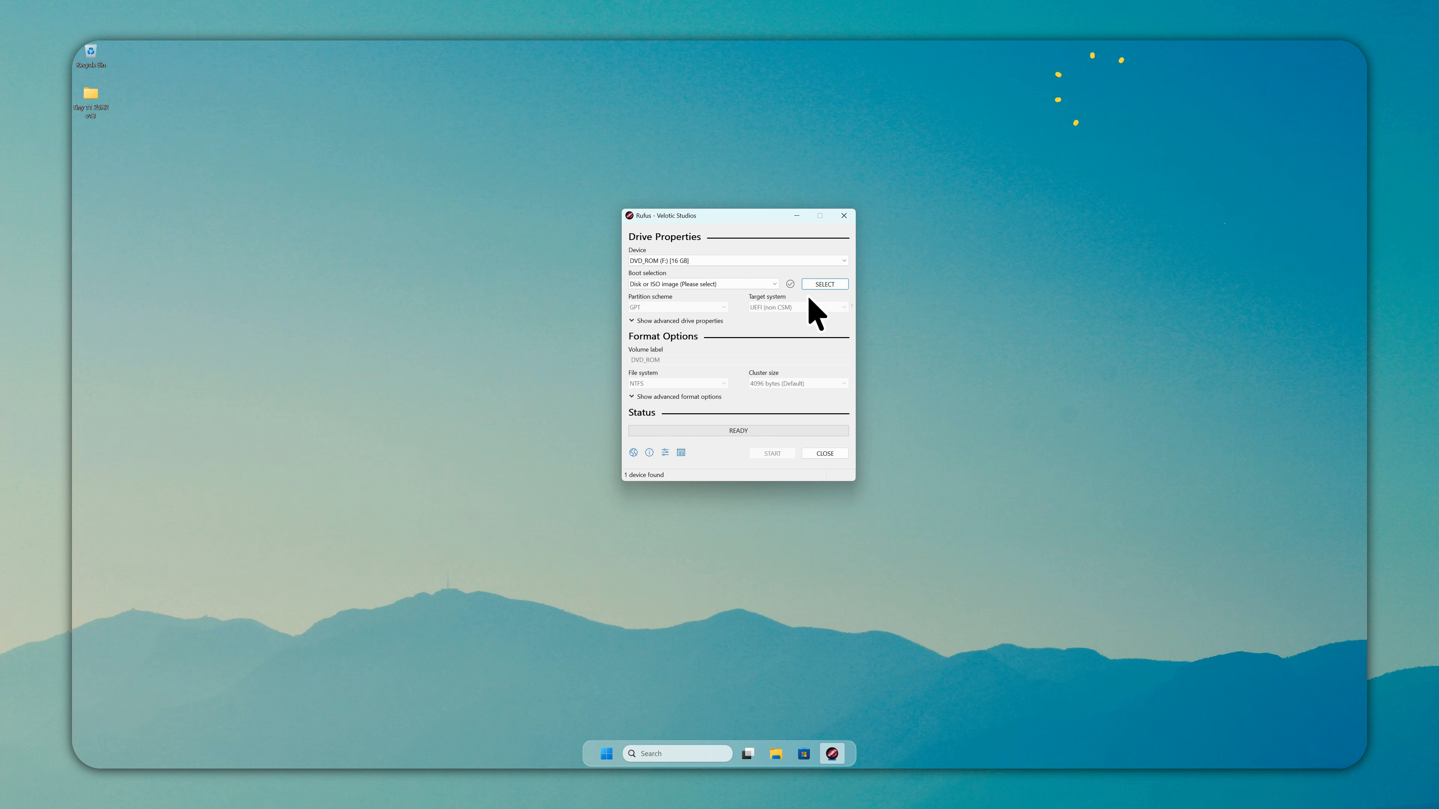
# Load Tiny 11 25H2 v13 by HT & Apidus.iso from the desktop folder into Rufus and write it to DVD_ROM (F:), agreeing to erase the device
pyautogui.click(823, 284)
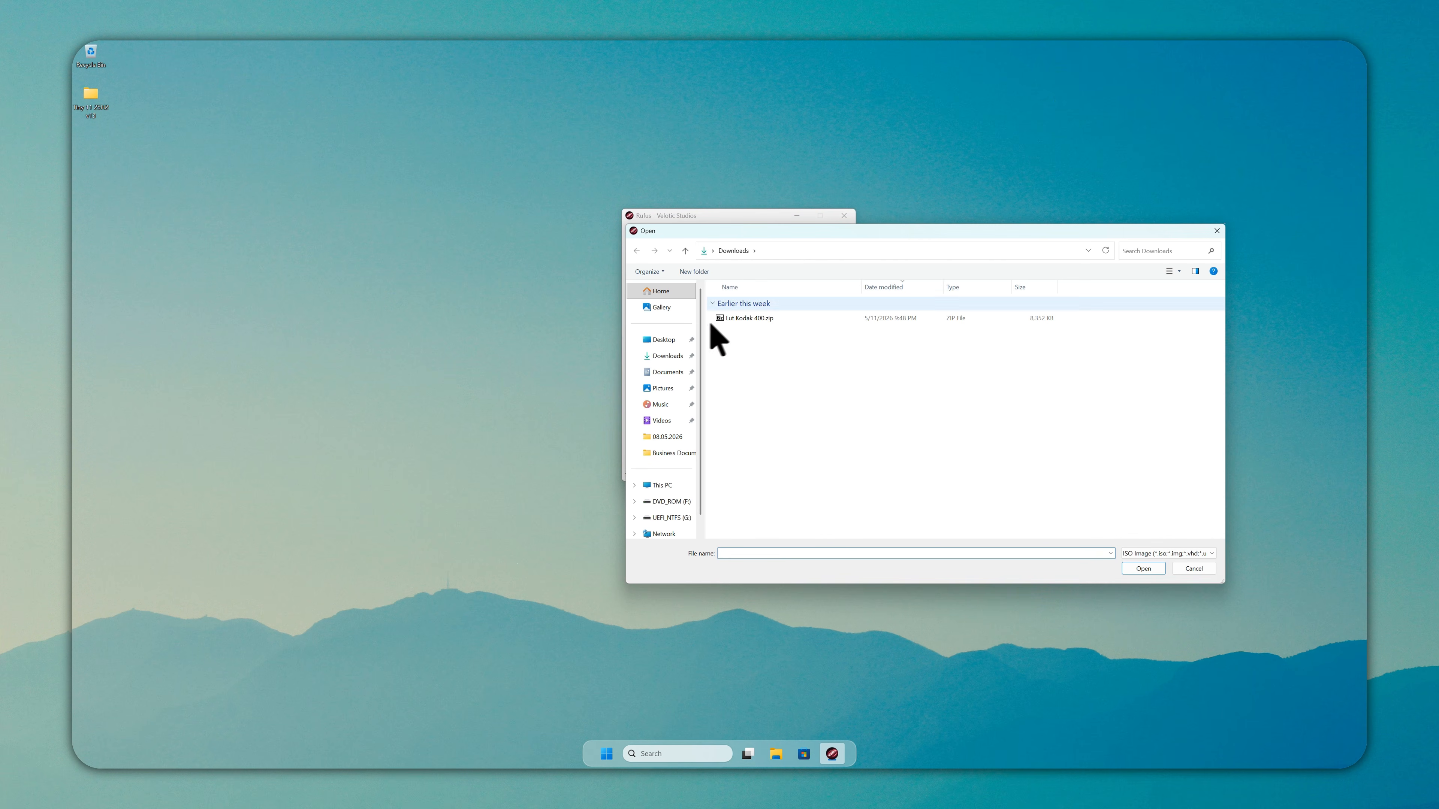
pyautogui.click(660, 341)
pyautogui.doubleClick(731, 334)
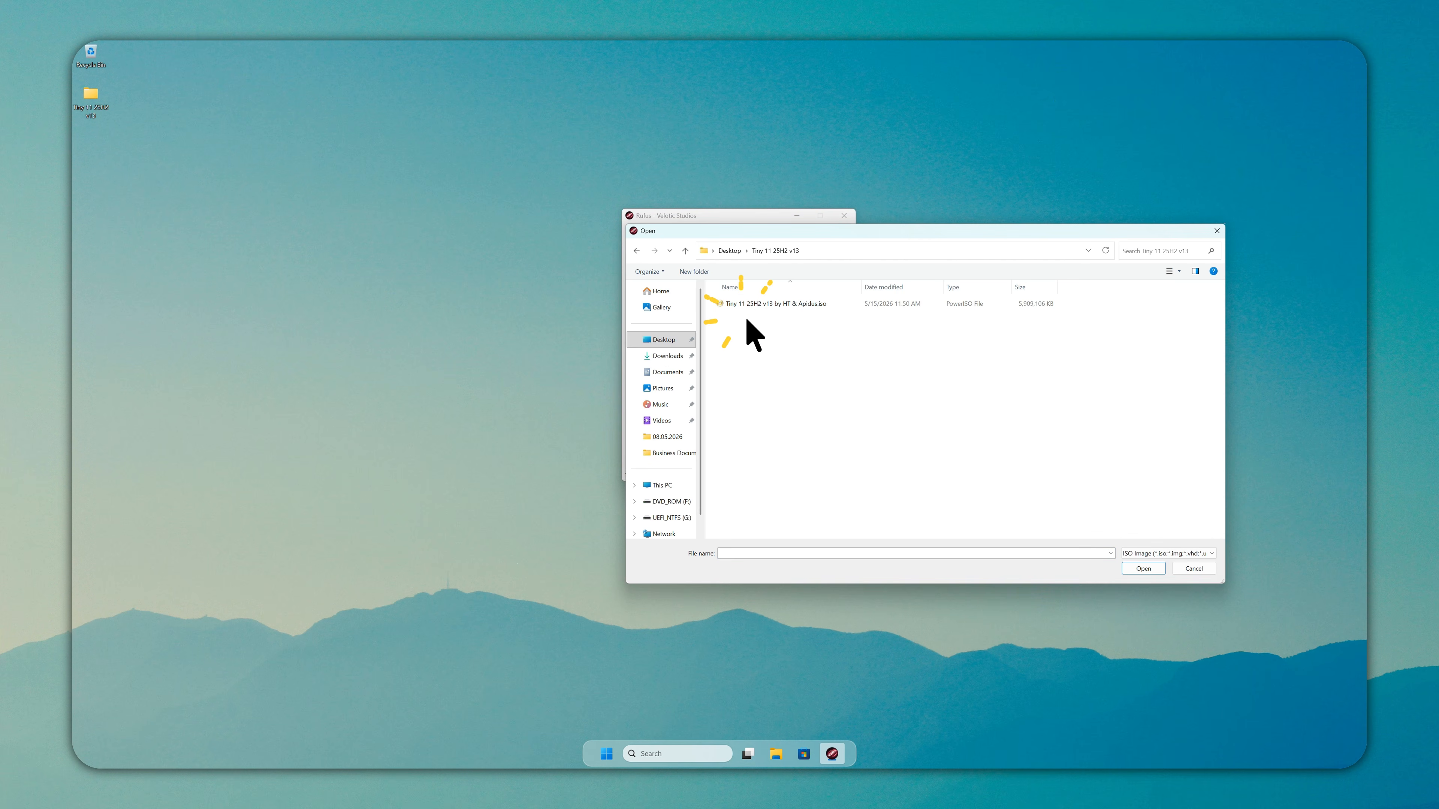
pyautogui.doubleClick(745, 311)
pyautogui.click(766, 477)
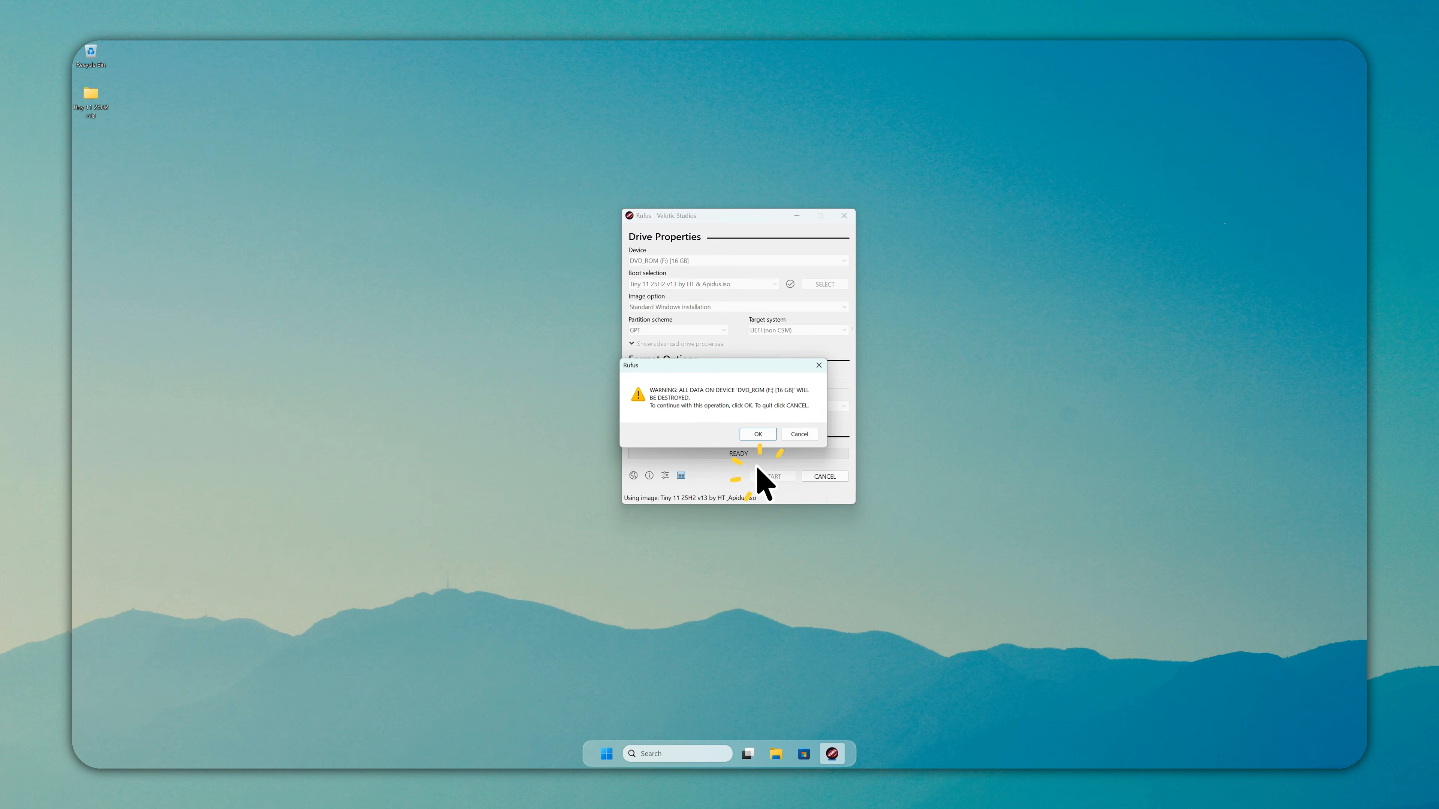
pyautogui.click(757, 435)
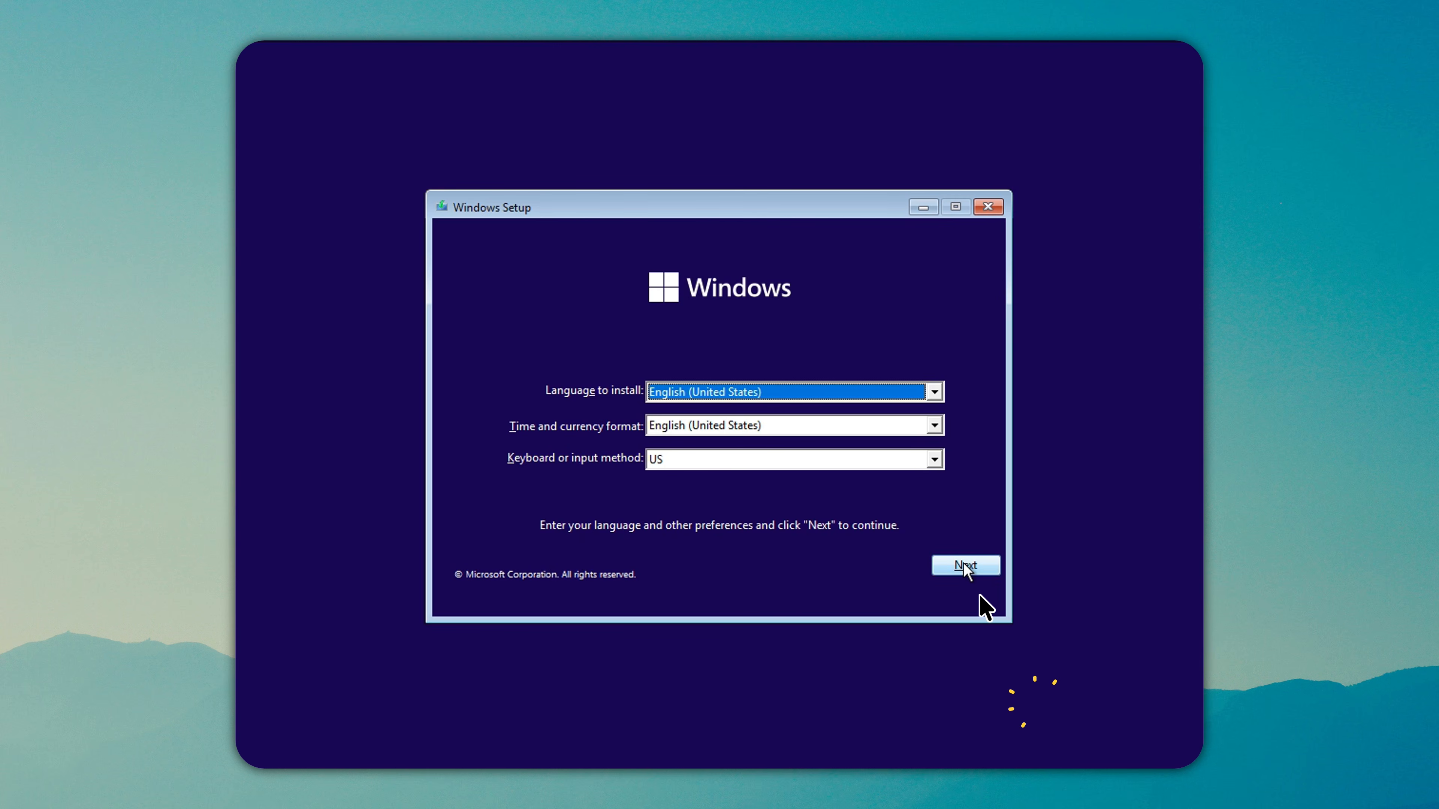
# Begin Windows Setup with English (United States) and the US keyboard, continuing without a product key
pyautogui.click(964, 565)
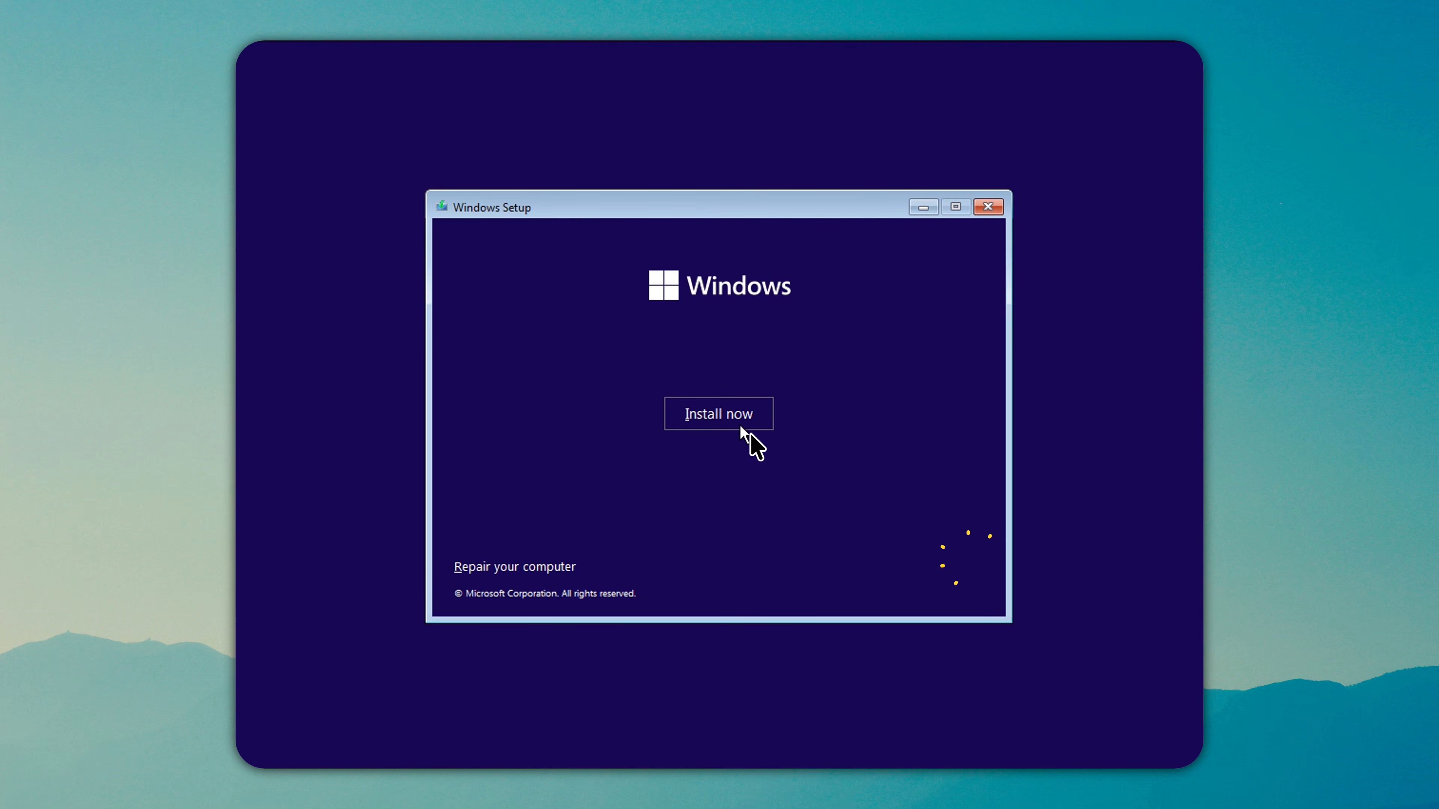
pyautogui.click(740, 423)
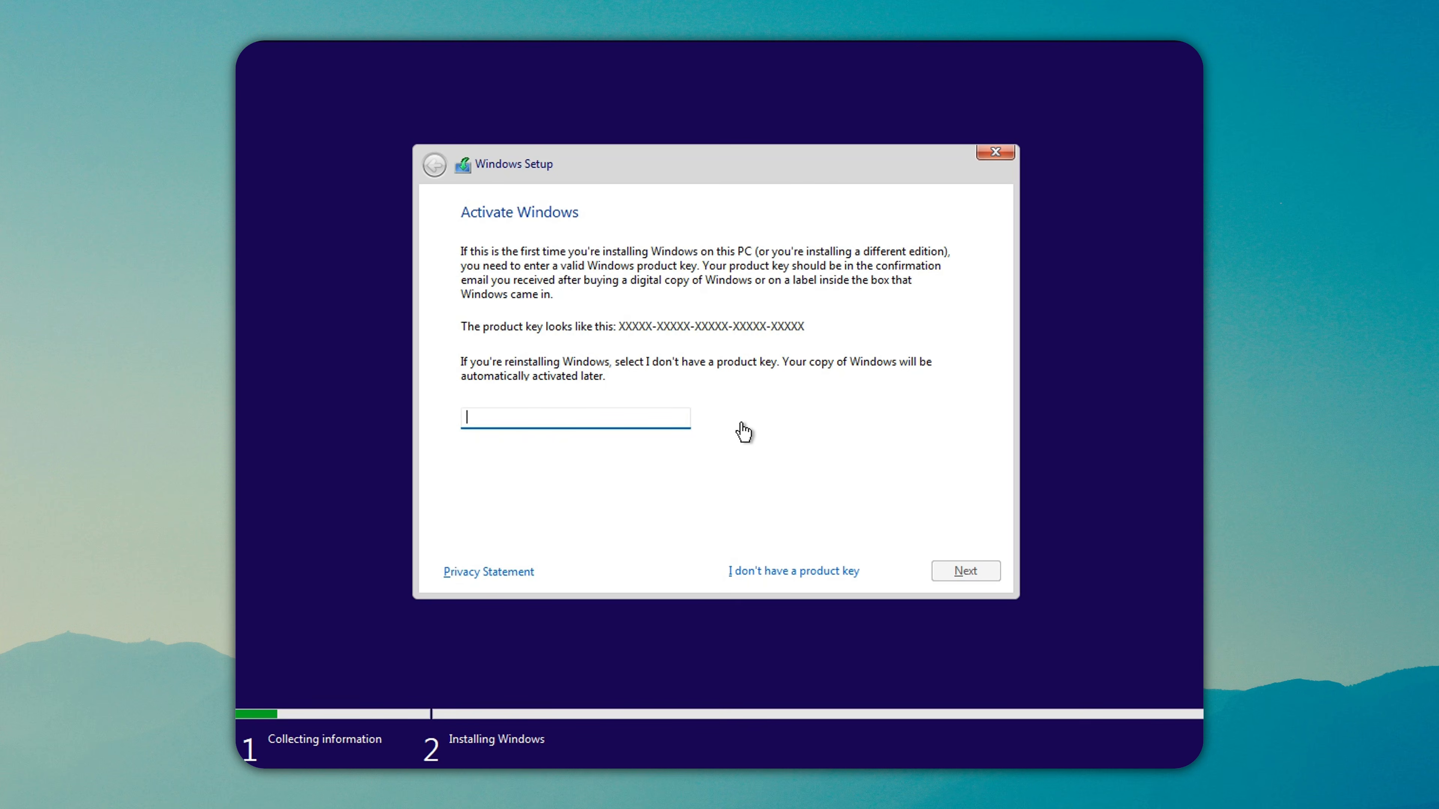
pyautogui.click(799, 569)
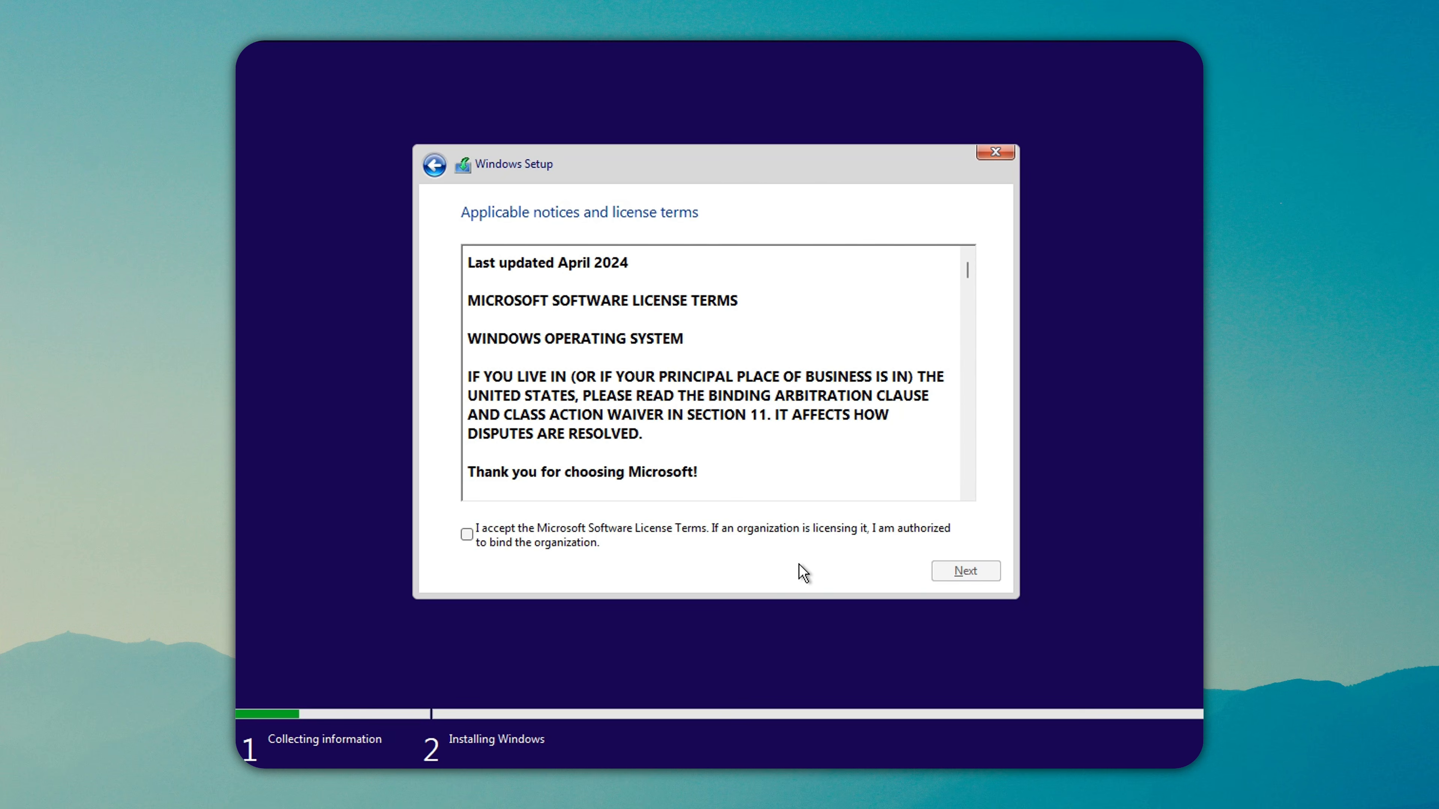
# Accept the Microsoft license terms and choose the Custom: Install Windows only (advanced) installation
pyautogui.click(790, 534)
pyautogui.click(941, 575)
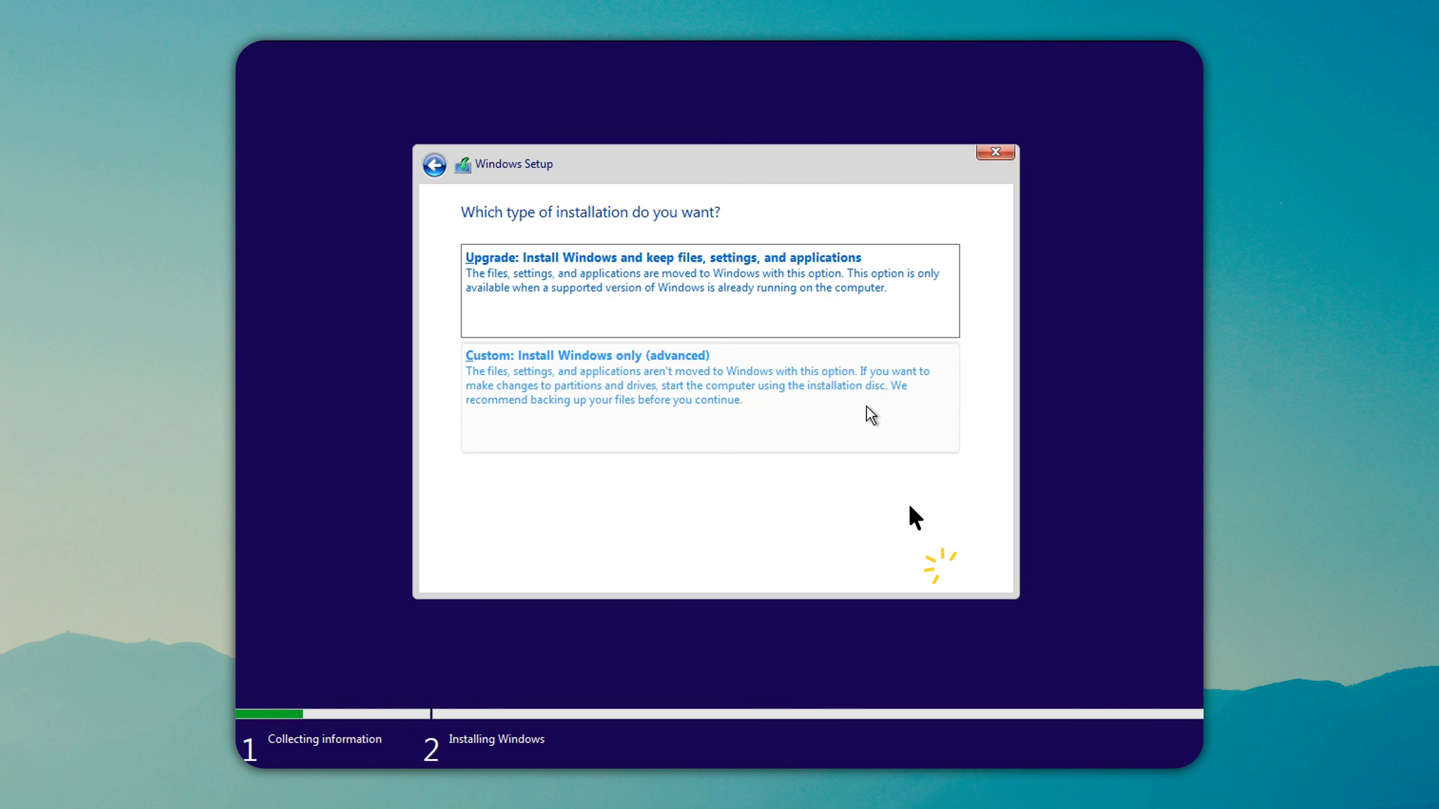
pyautogui.click(861, 389)
# Delete all existing partitions on Drive 0, including the SYSTEM partition
pyautogui.click(627, 456)
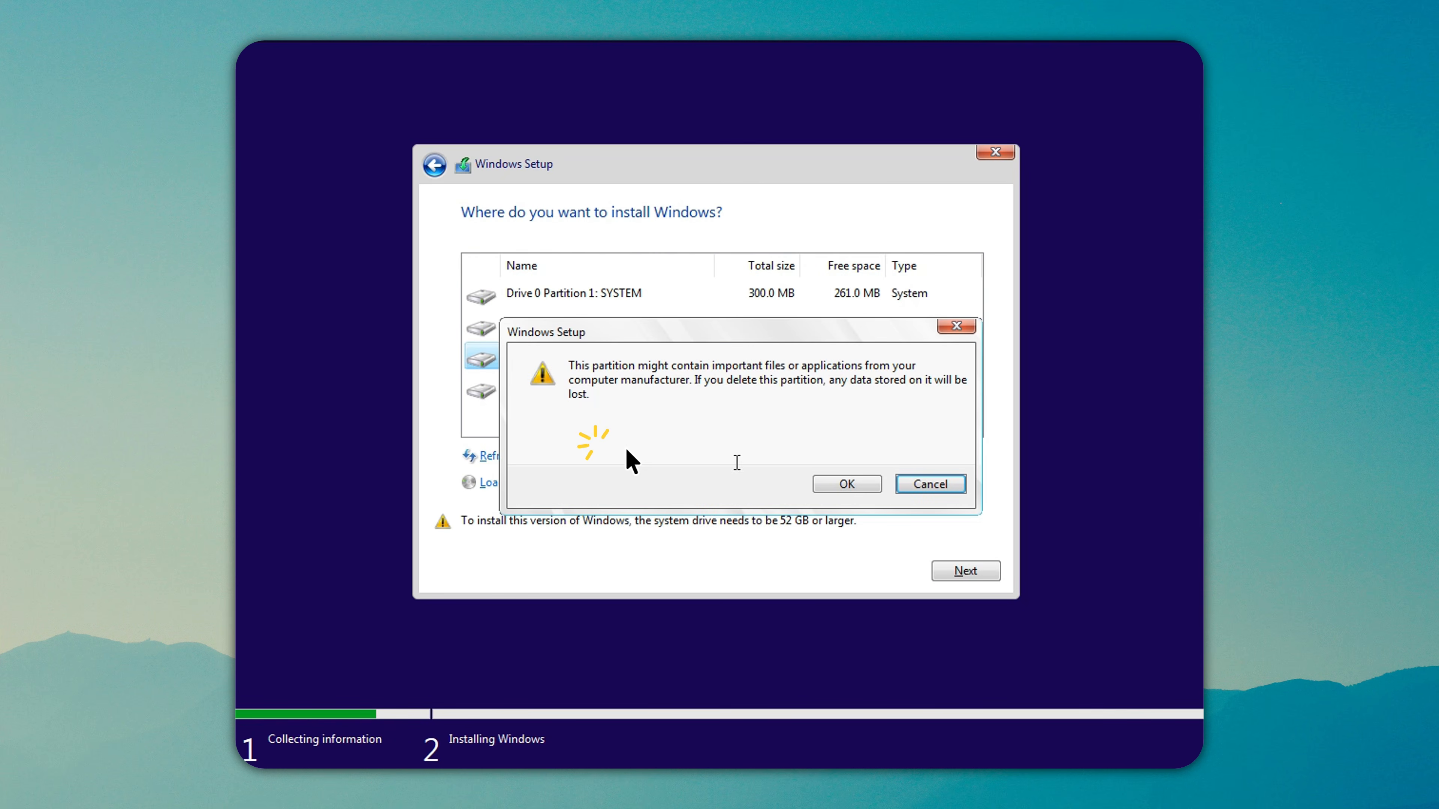
pyautogui.click(847, 483)
pyautogui.click(758, 324)
pyautogui.click(626, 455)
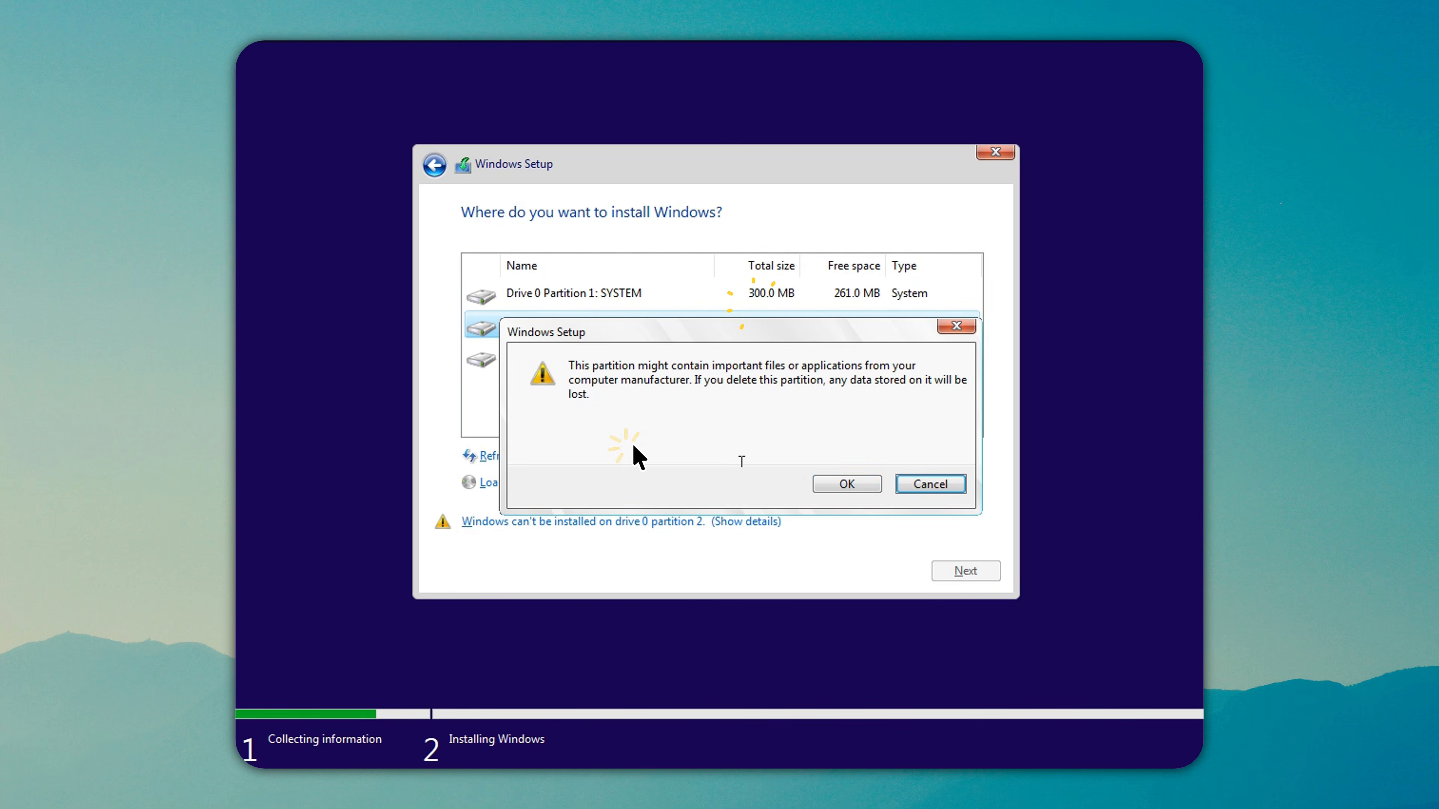
pyautogui.click(846, 483)
pyautogui.click(635, 456)
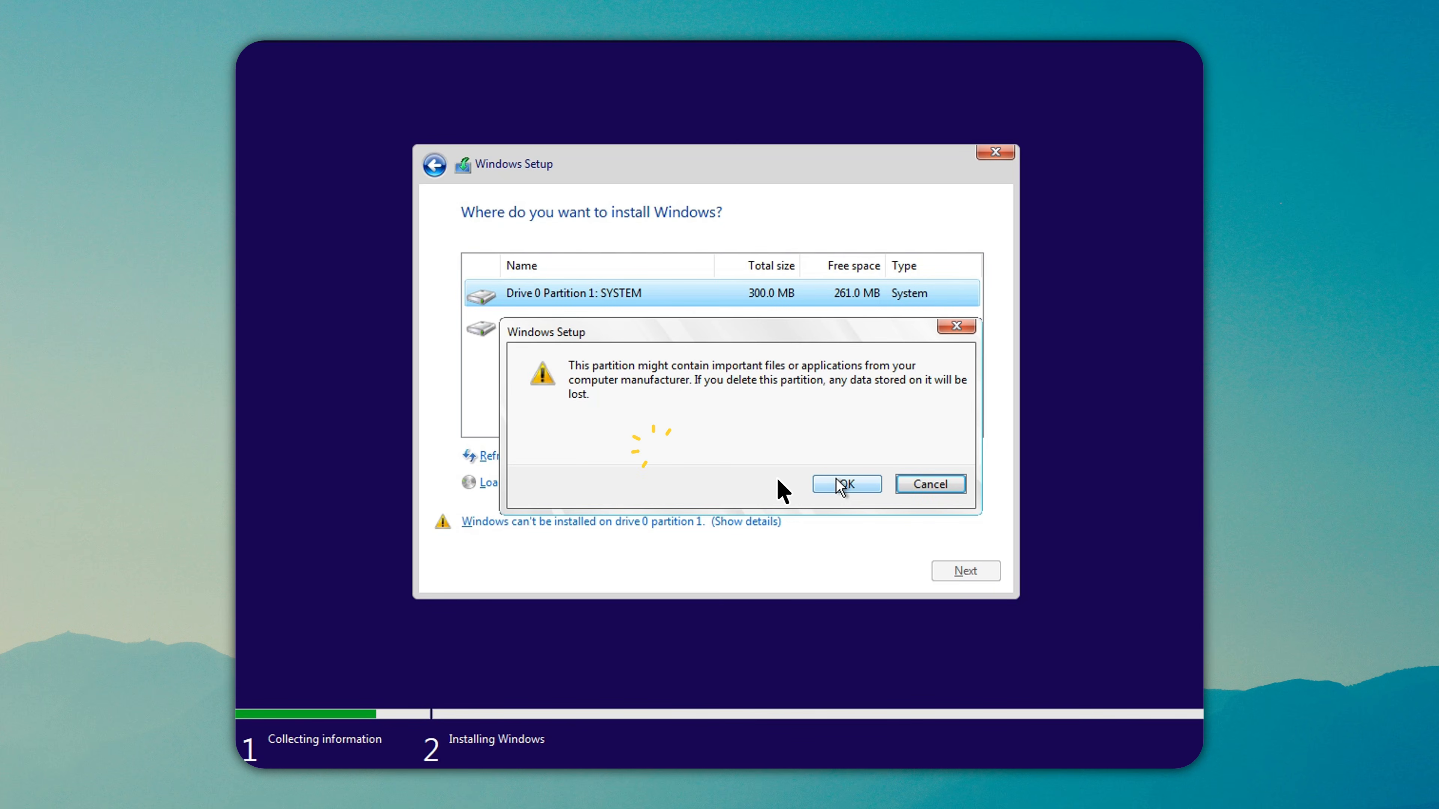
pyautogui.click(833, 481)
# Create a 30000 MB partition in Drive 0's unallocated space, allowing extra system partitions, and proceed with the Windows installation
pyautogui.click(852, 457)
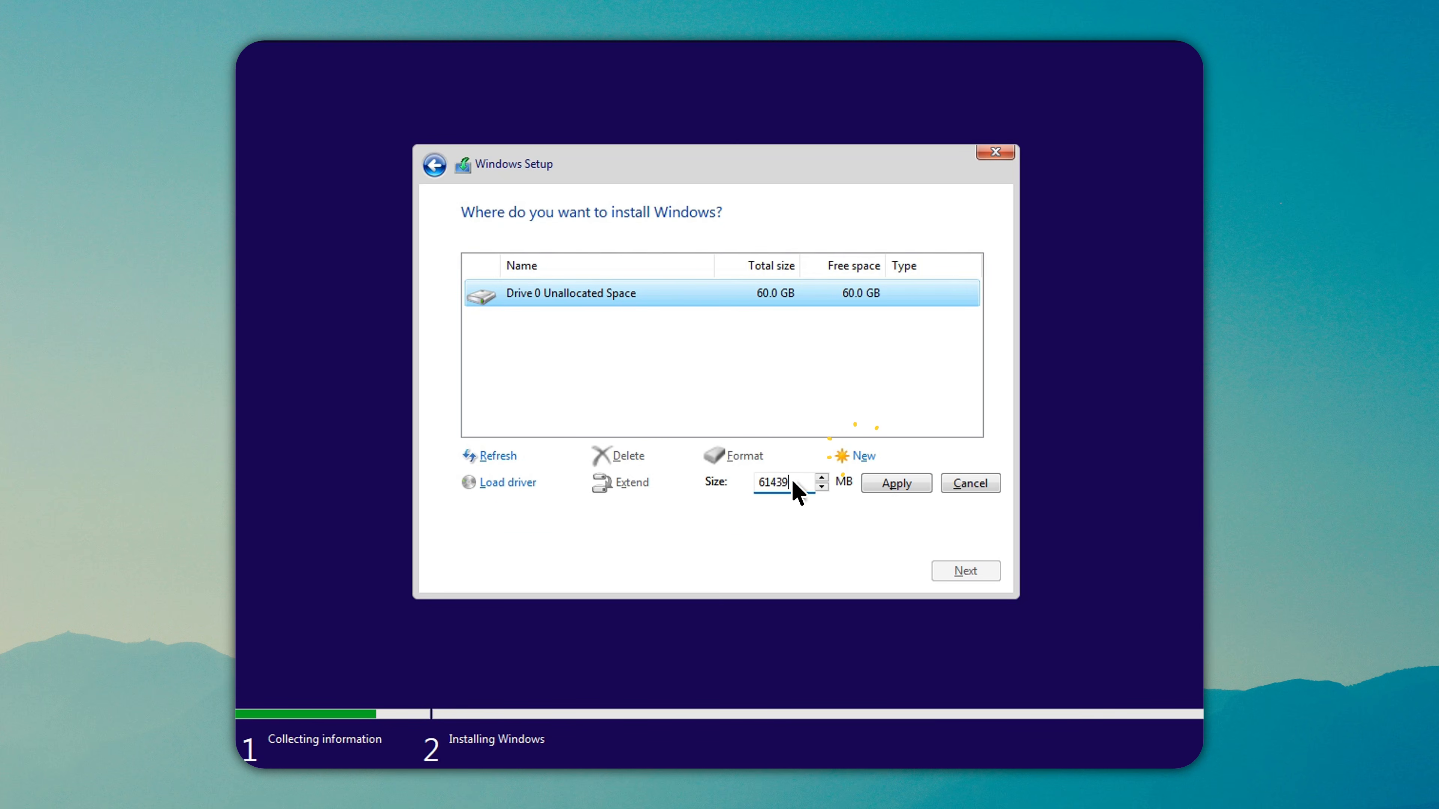
pyautogui.write('30000')
pyautogui.click(868, 485)
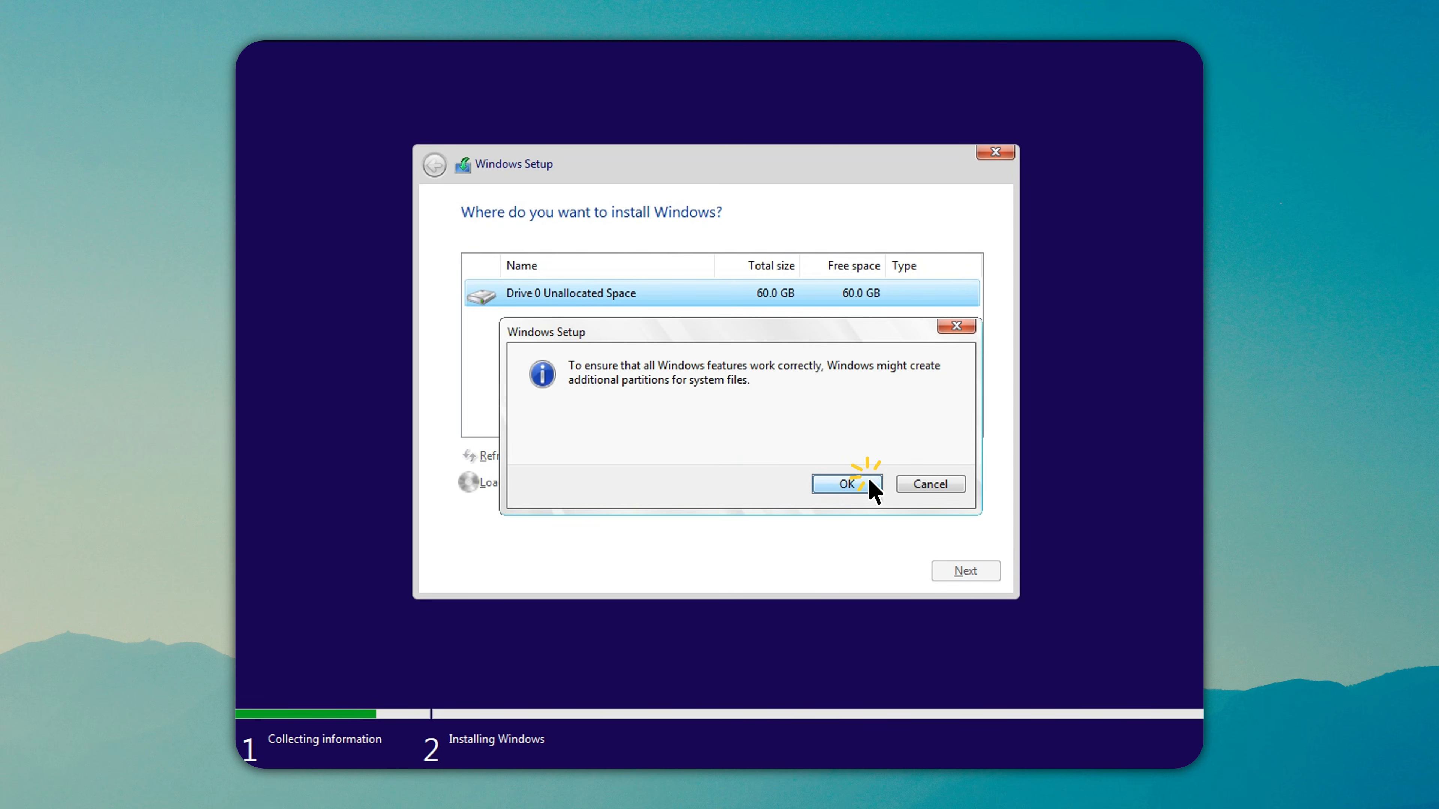
pyautogui.click(866, 486)
pyautogui.click(966, 569)
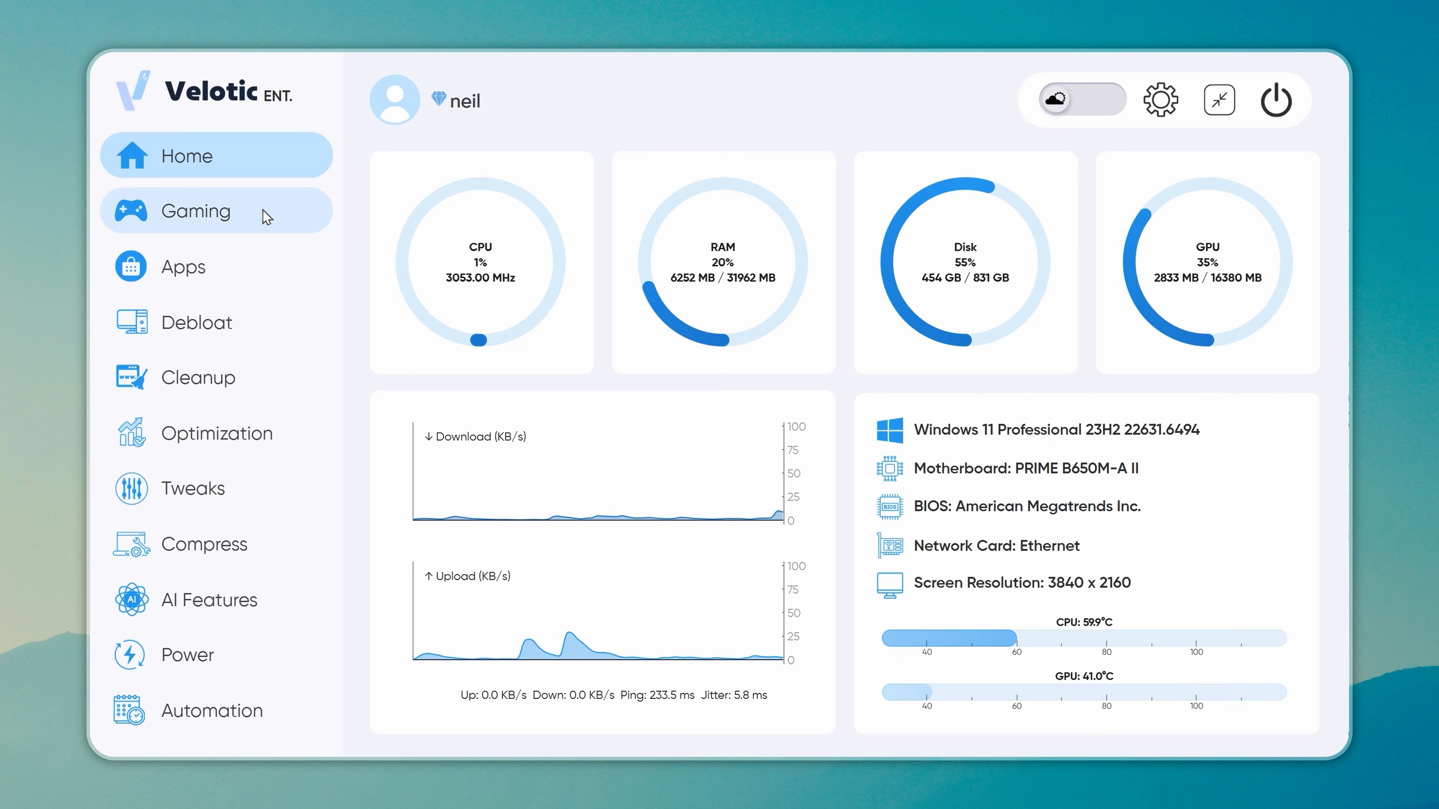
# Open the Gaming section in Velotic and browse the Optimize Games list
pyautogui.click(323, 250)
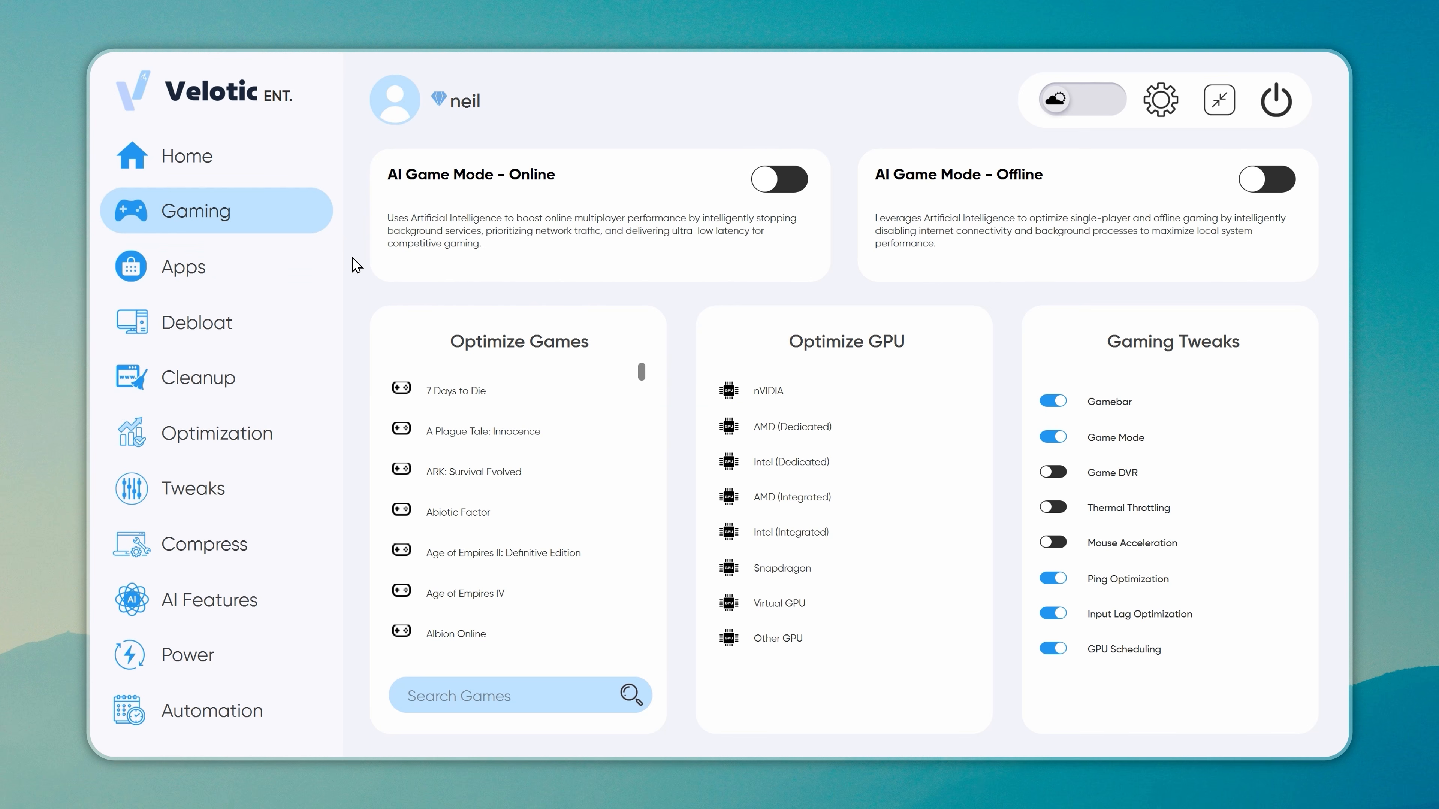
pyautogui.scroll(-10, 482, 470)
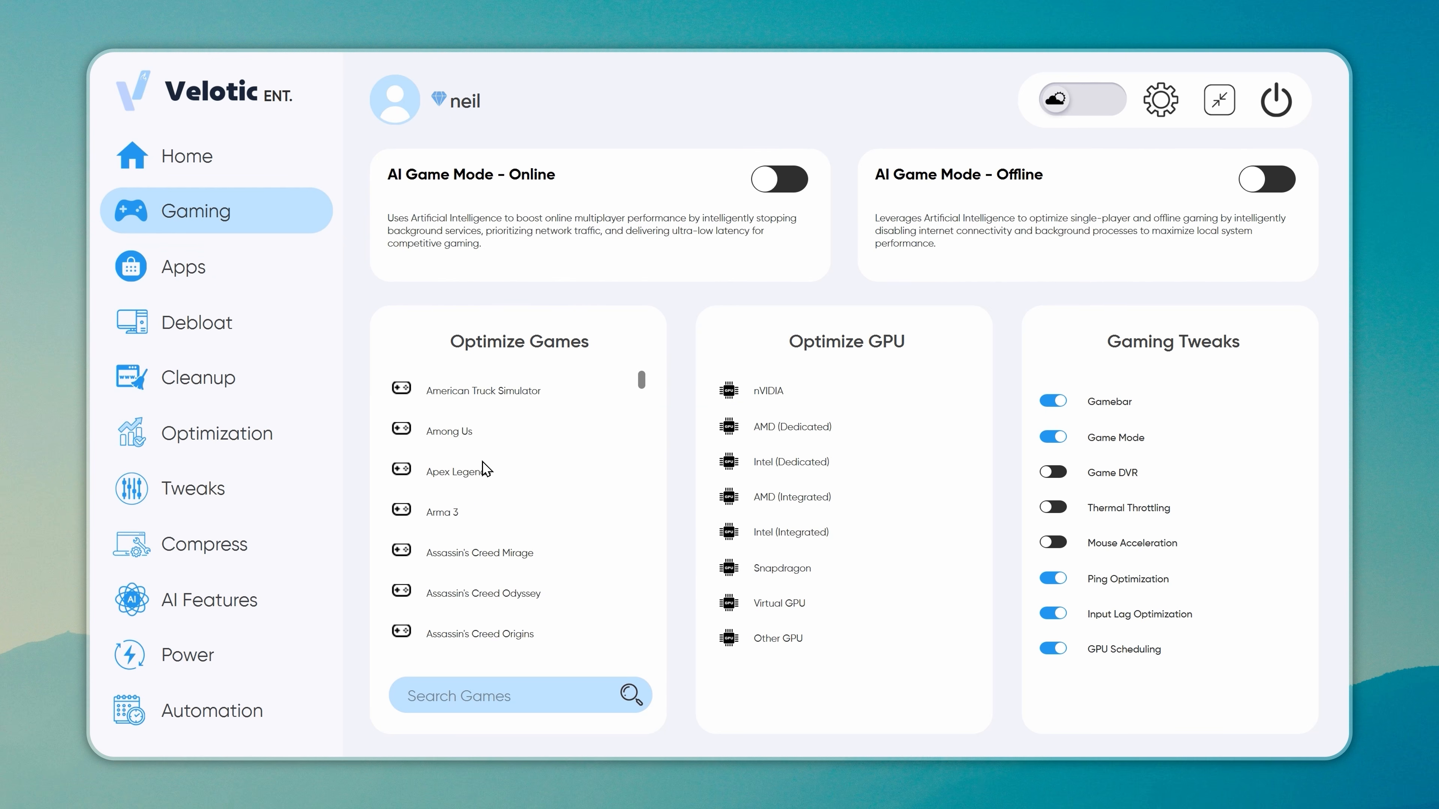
# Browse further through the Optimize Games list and turn off Game Mode in the Gaming Tweaks
pyautogui.scroll(-10, 484, 493)
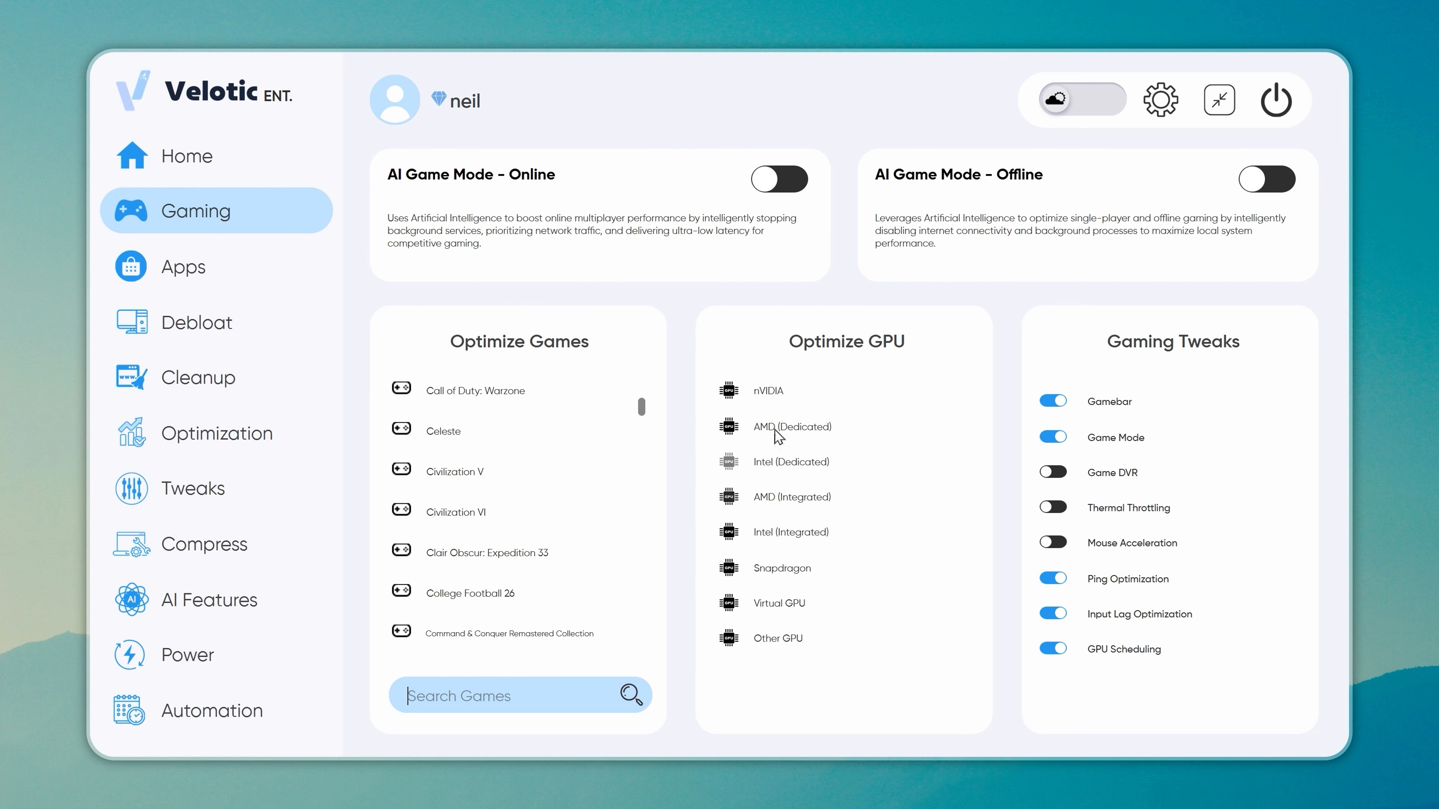
pyautogui.moveTo(1048, 462)
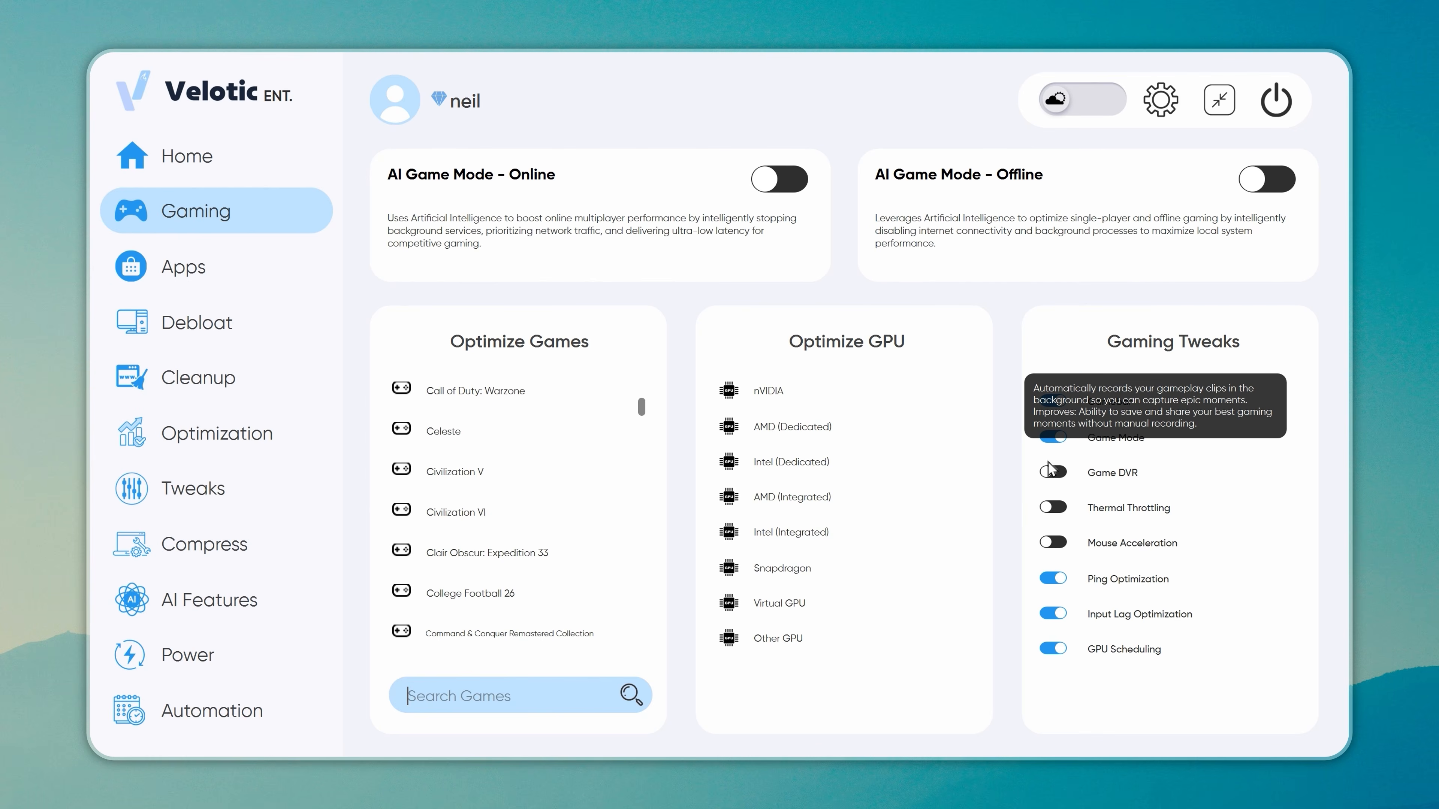
pyautogui.click(1051, 437)
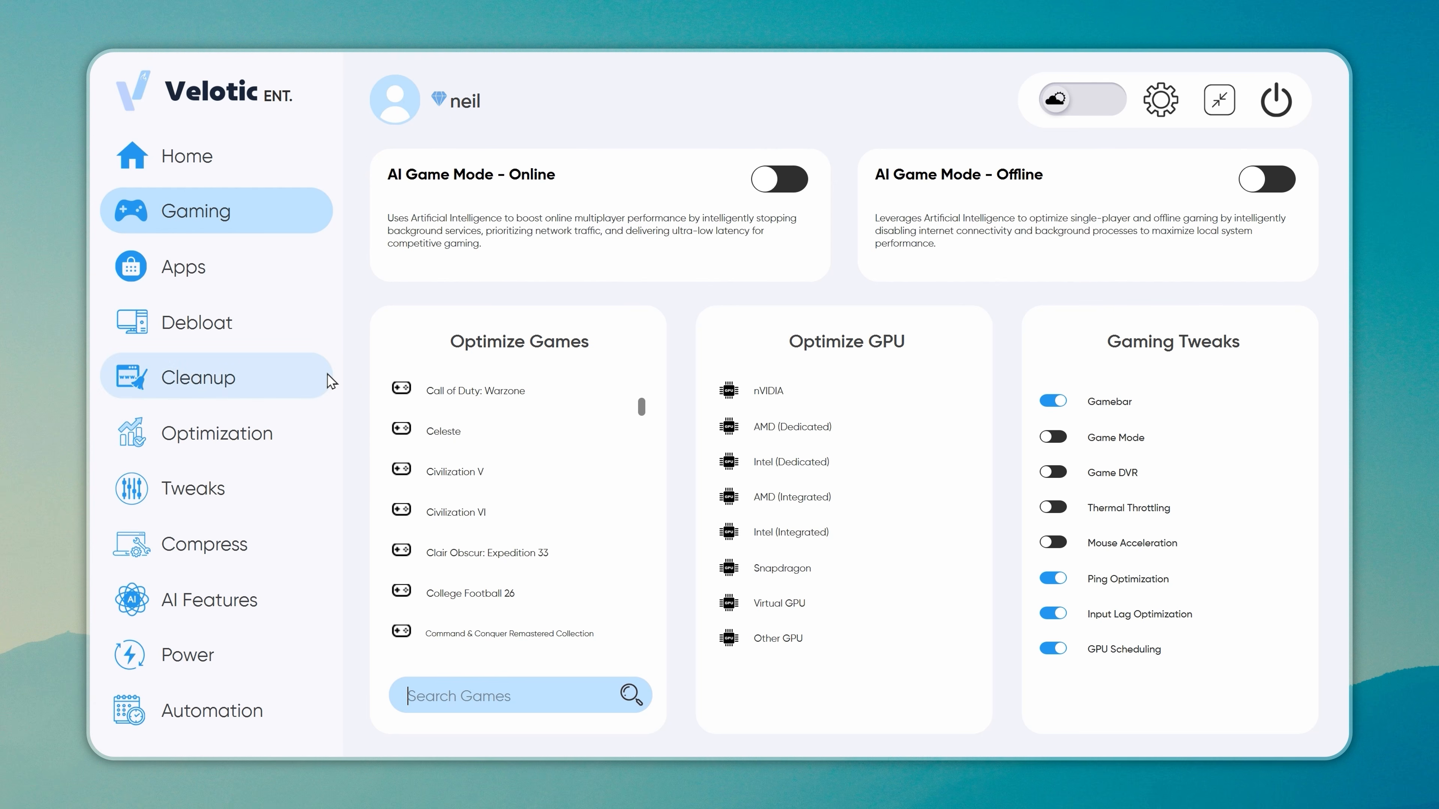
# In the Cleanup section, look through the Customize options and set Junk Management to AI Managed Junk Cleaning
pyautogui.click(294, 374)
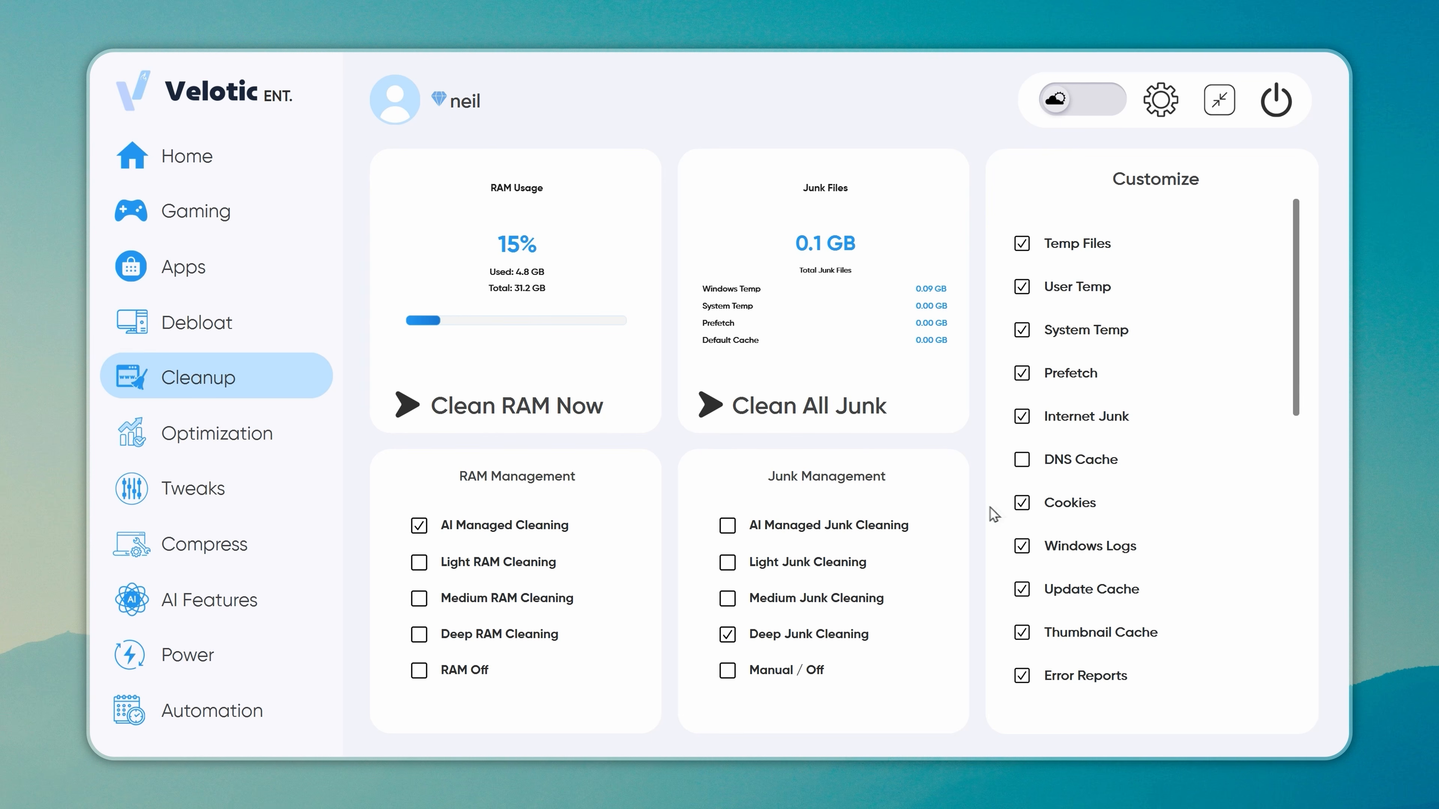
pyautogui.scroll(-10, 1037, 516)
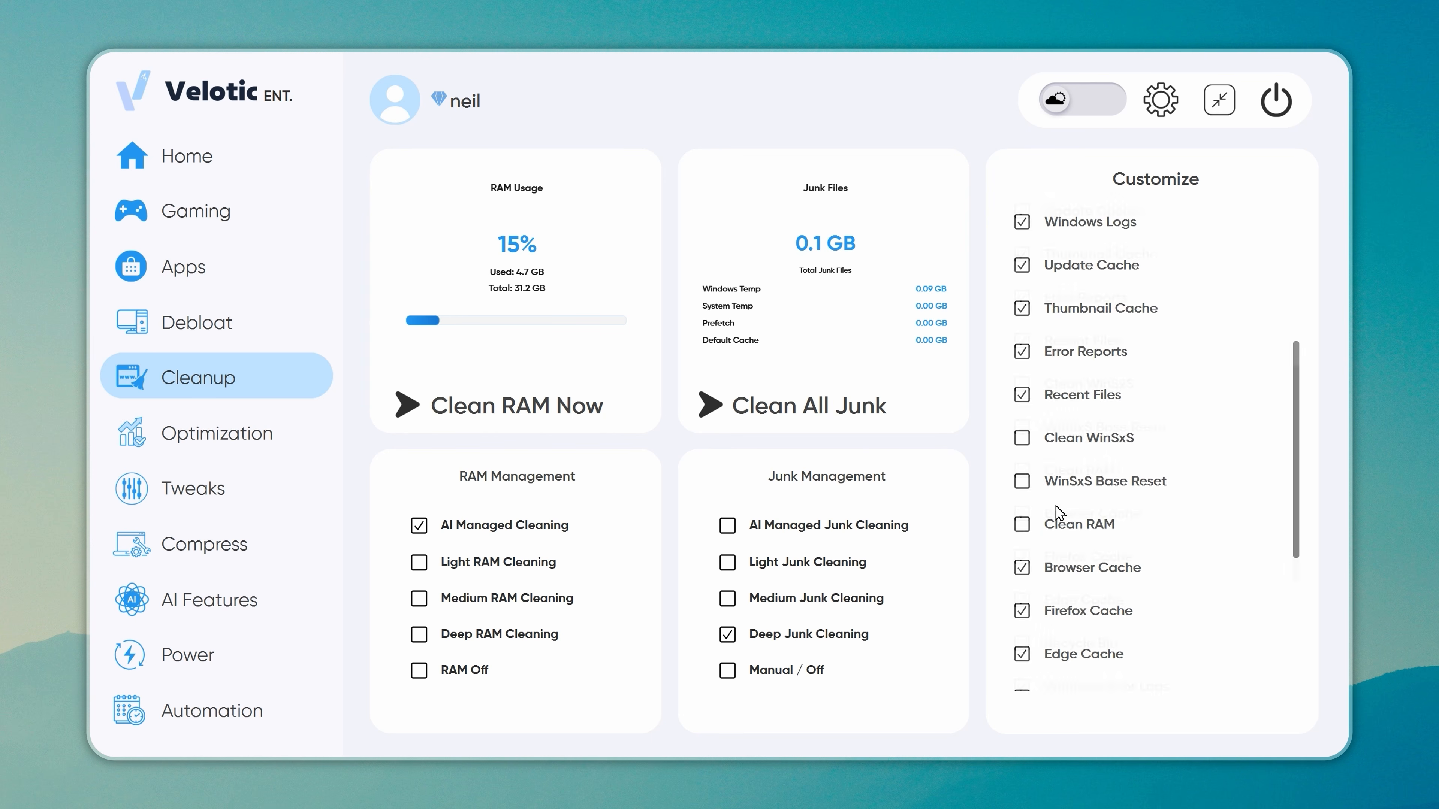
pyautogui.click(749, 526)
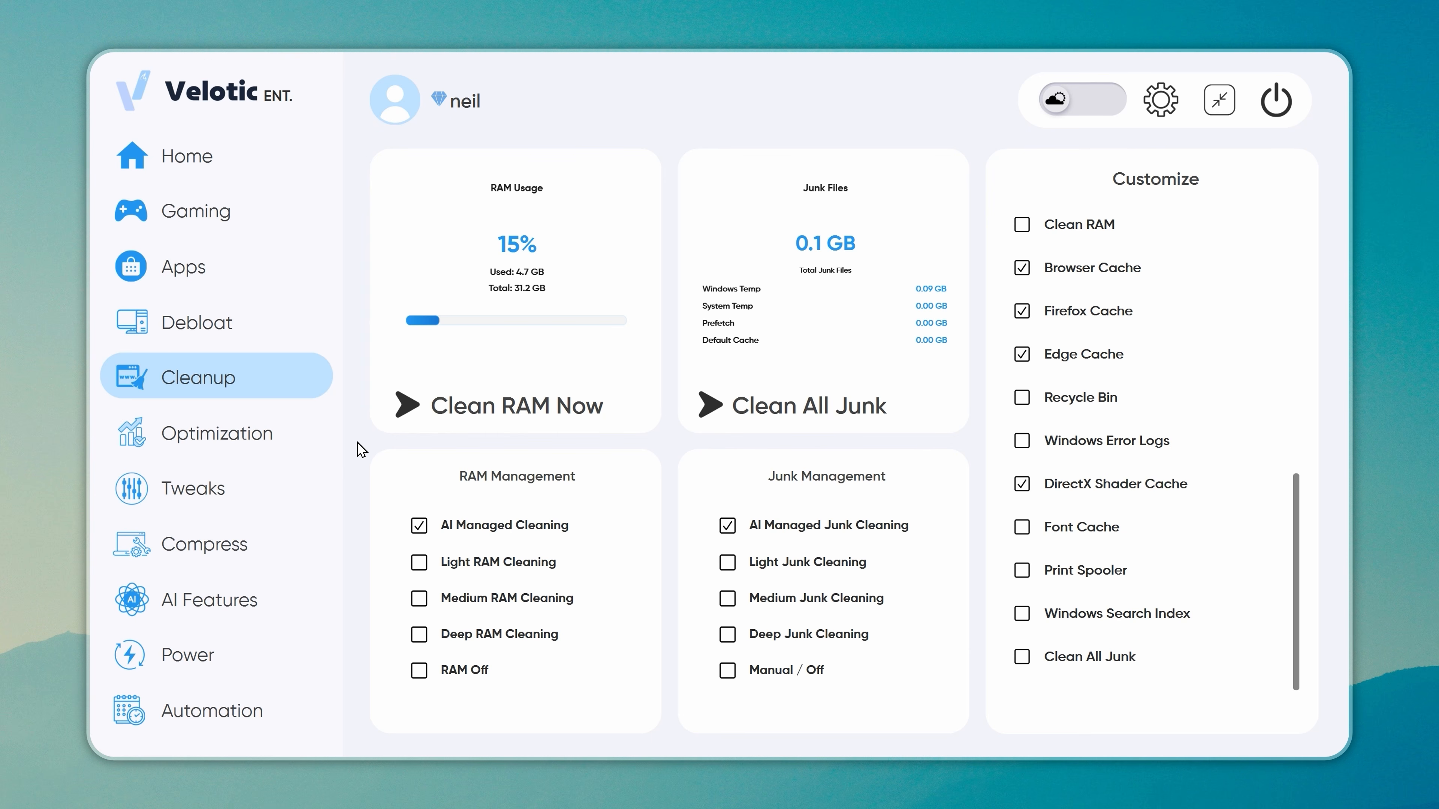
# View the Optimization and Debloat sections, and browse the list of installable programs in Apps
pyautogui.click(292, 434)
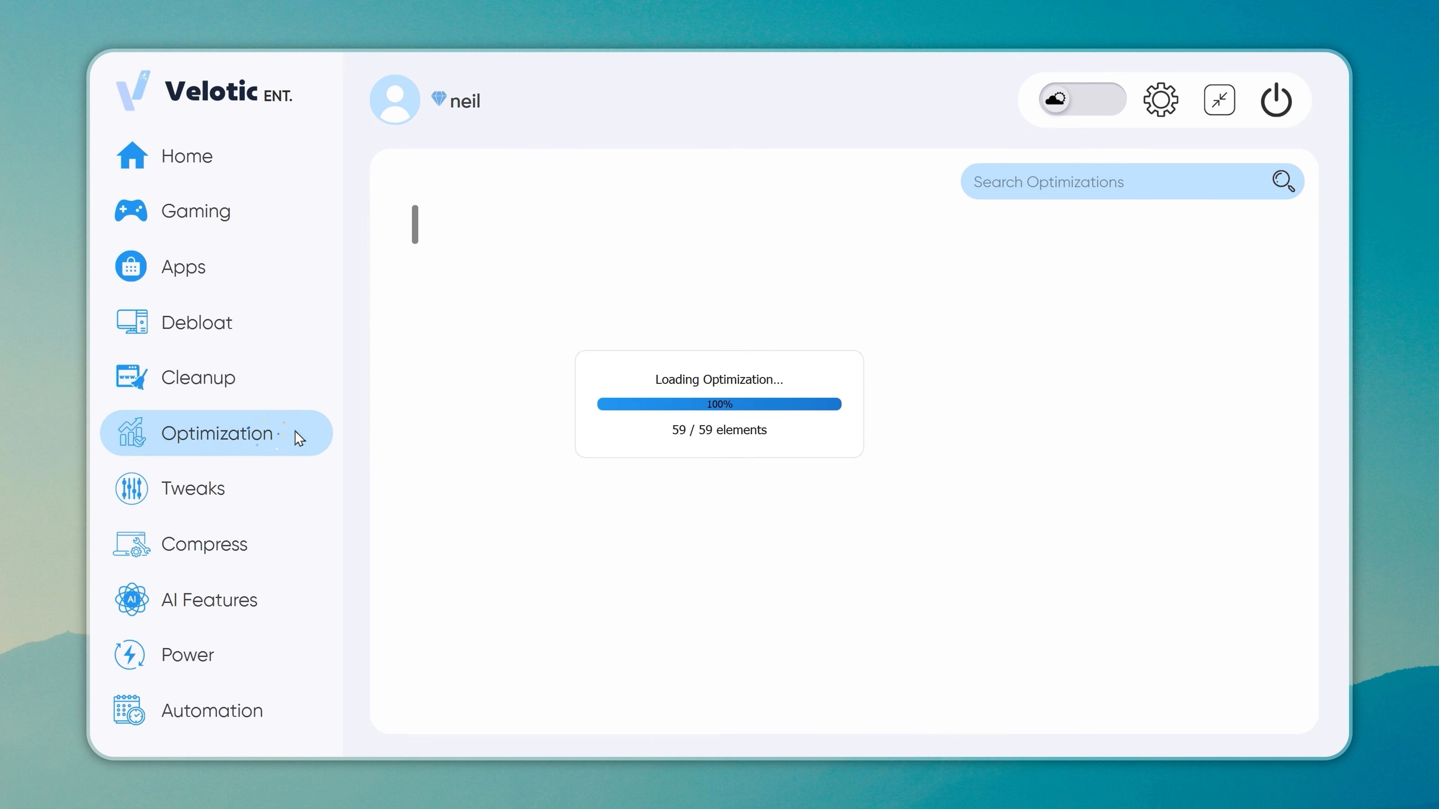
pyautogui.click(309, 321)
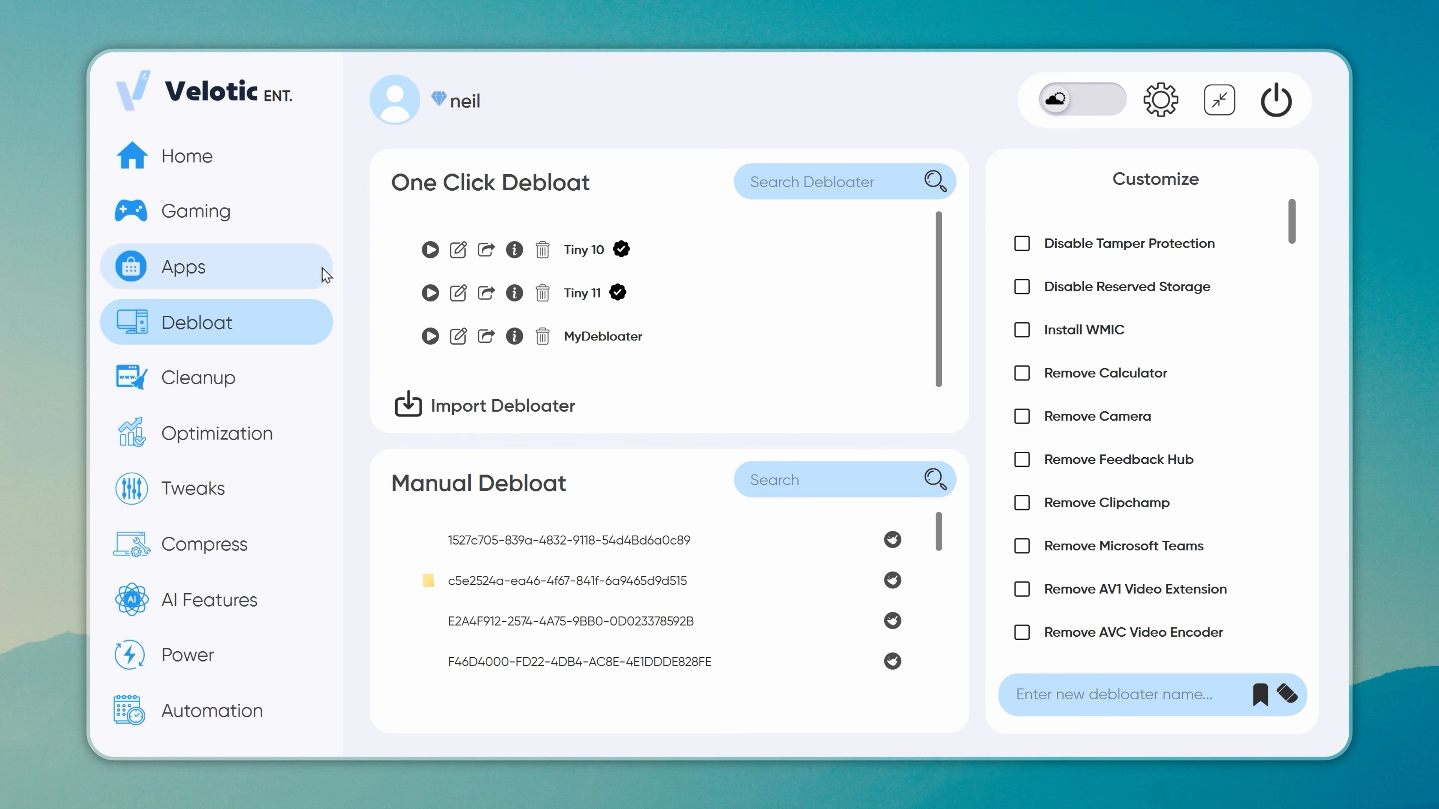
pyautogui.click(283, 267)
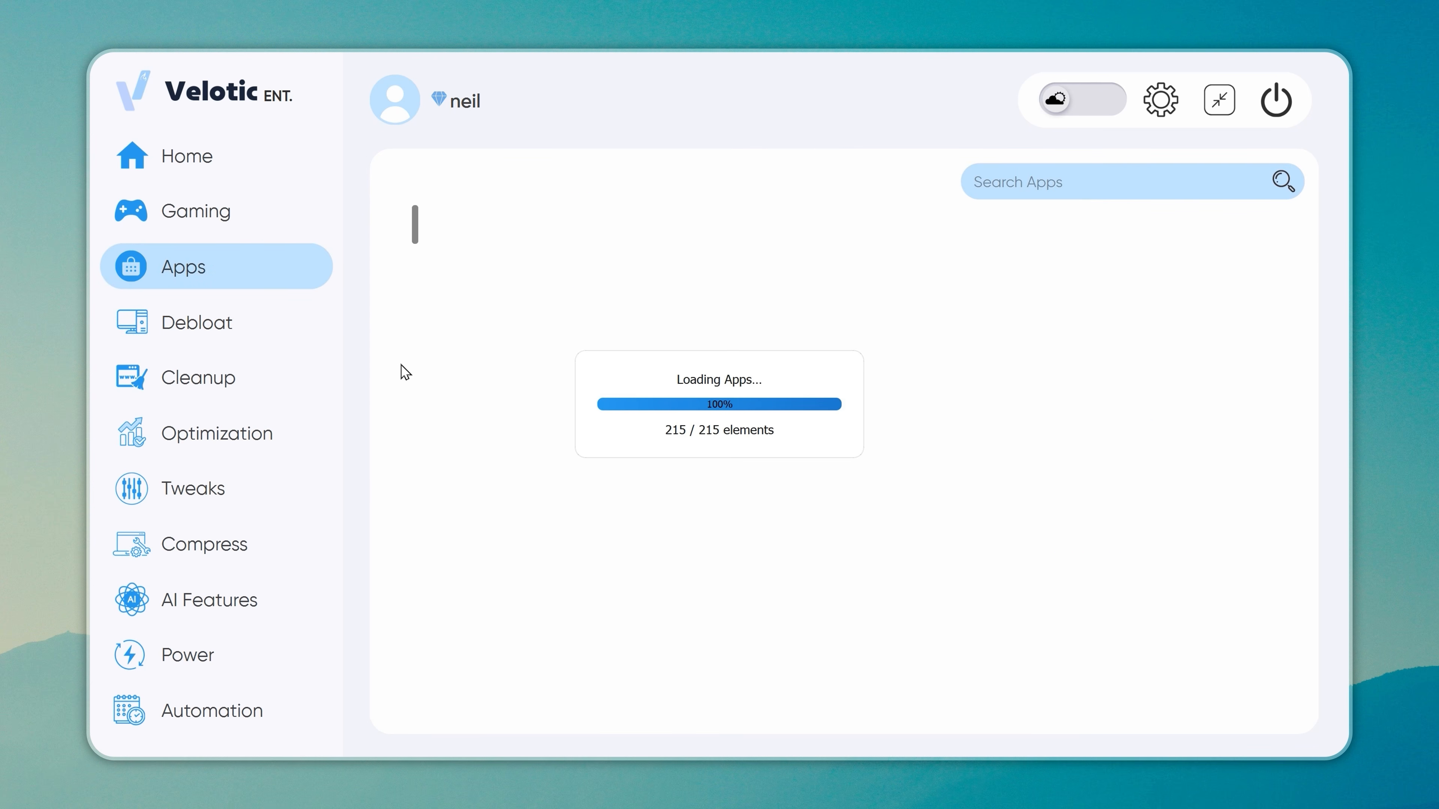
pyautogui.scroll(-10, 907, 502)
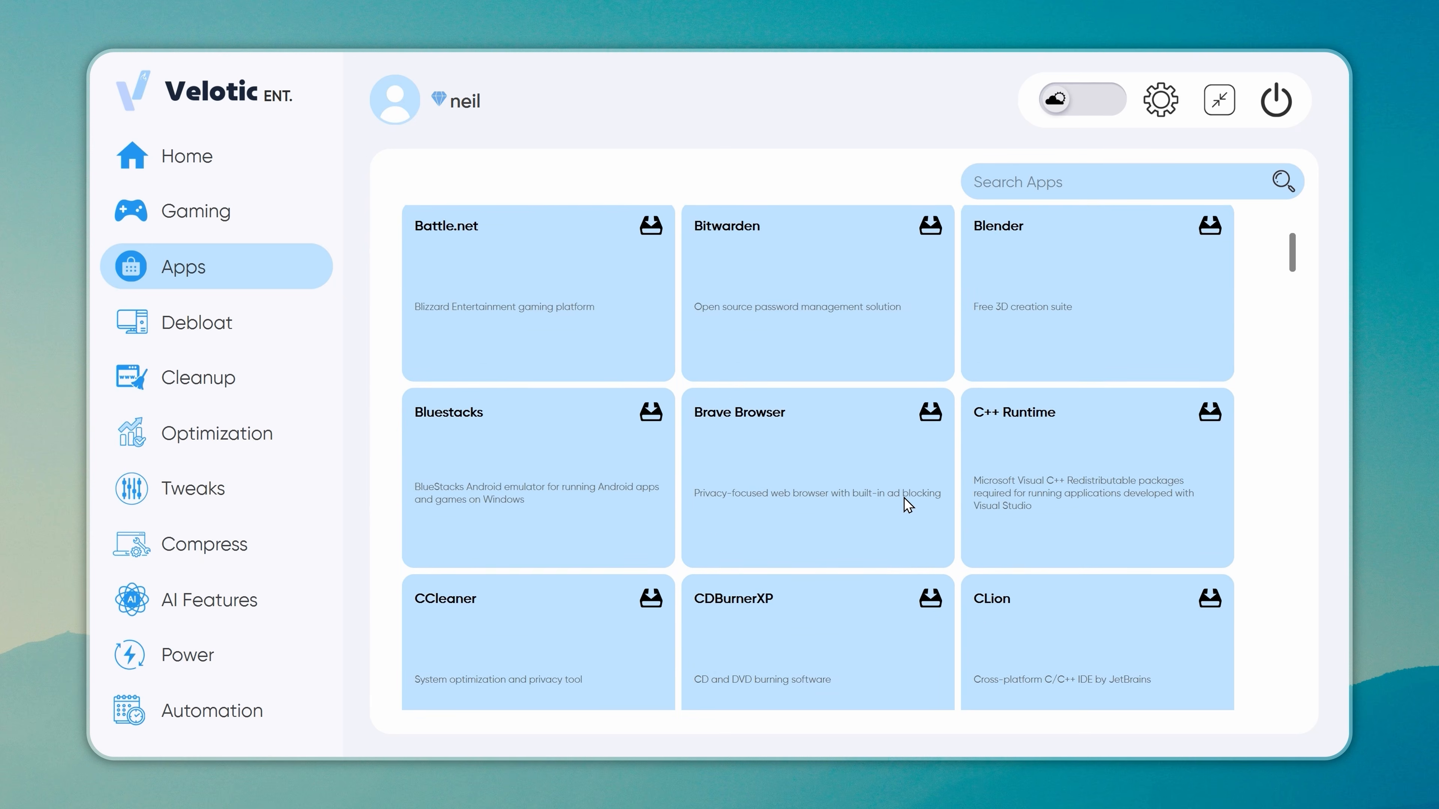
pyautogui.scroll(-4, 901, 498)
# Enable the High performance plan in the Power section
pyautogui.click(315, 642)
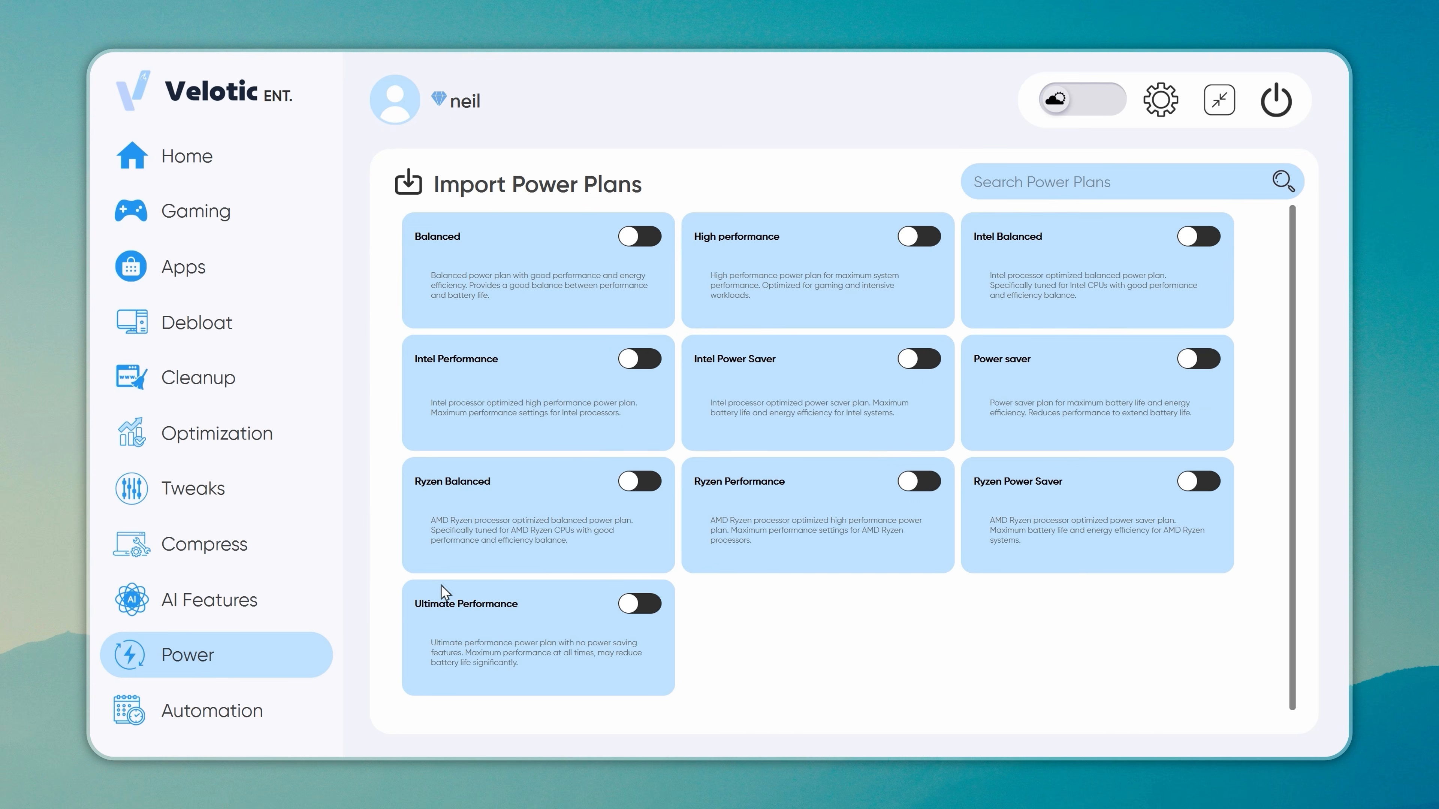
pyautogui.click(921, 240)
# View the drive compression options in Compress and enable AI Privacy Shield in AI Features
pyautogui.click(295, 552)
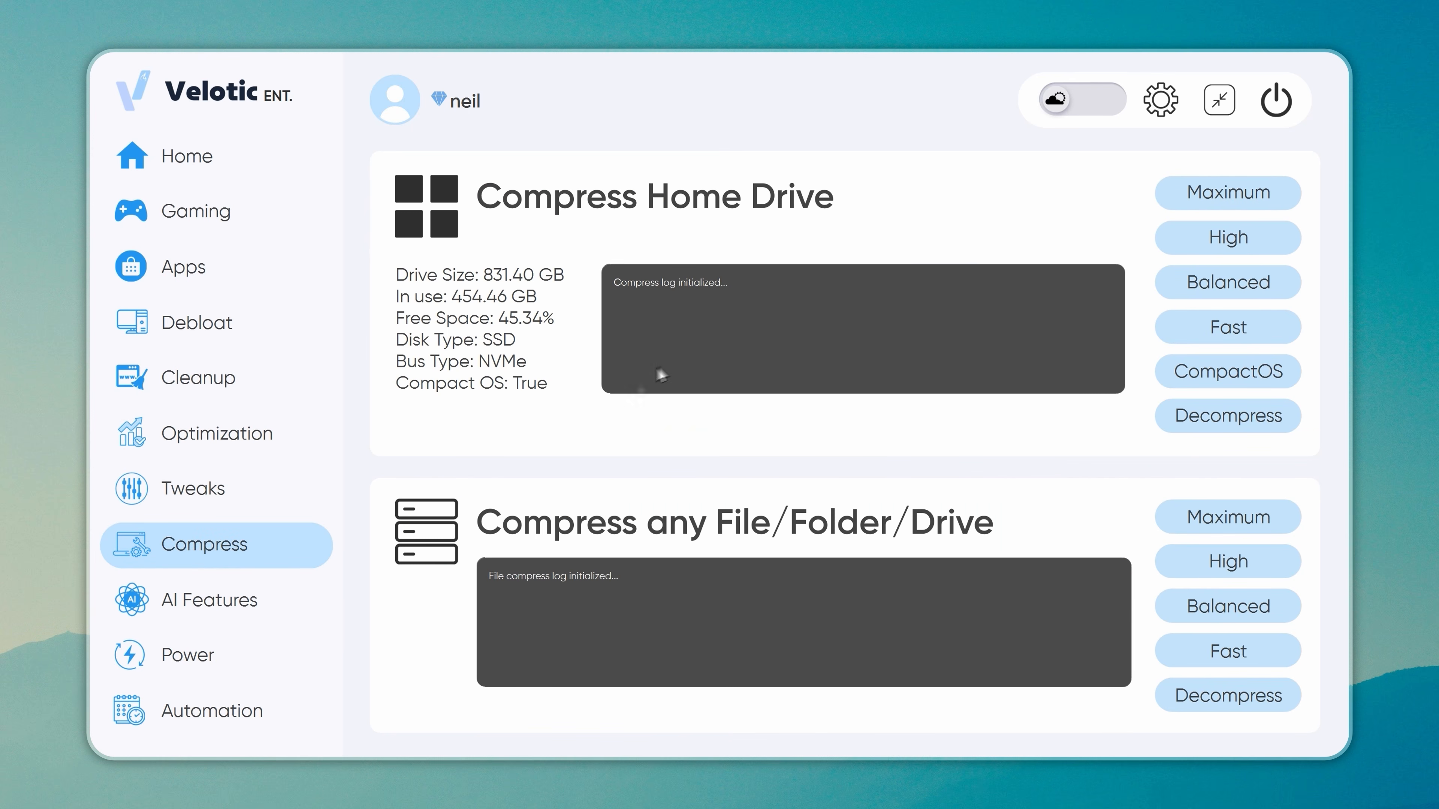
pyautogui.click(297, 599)
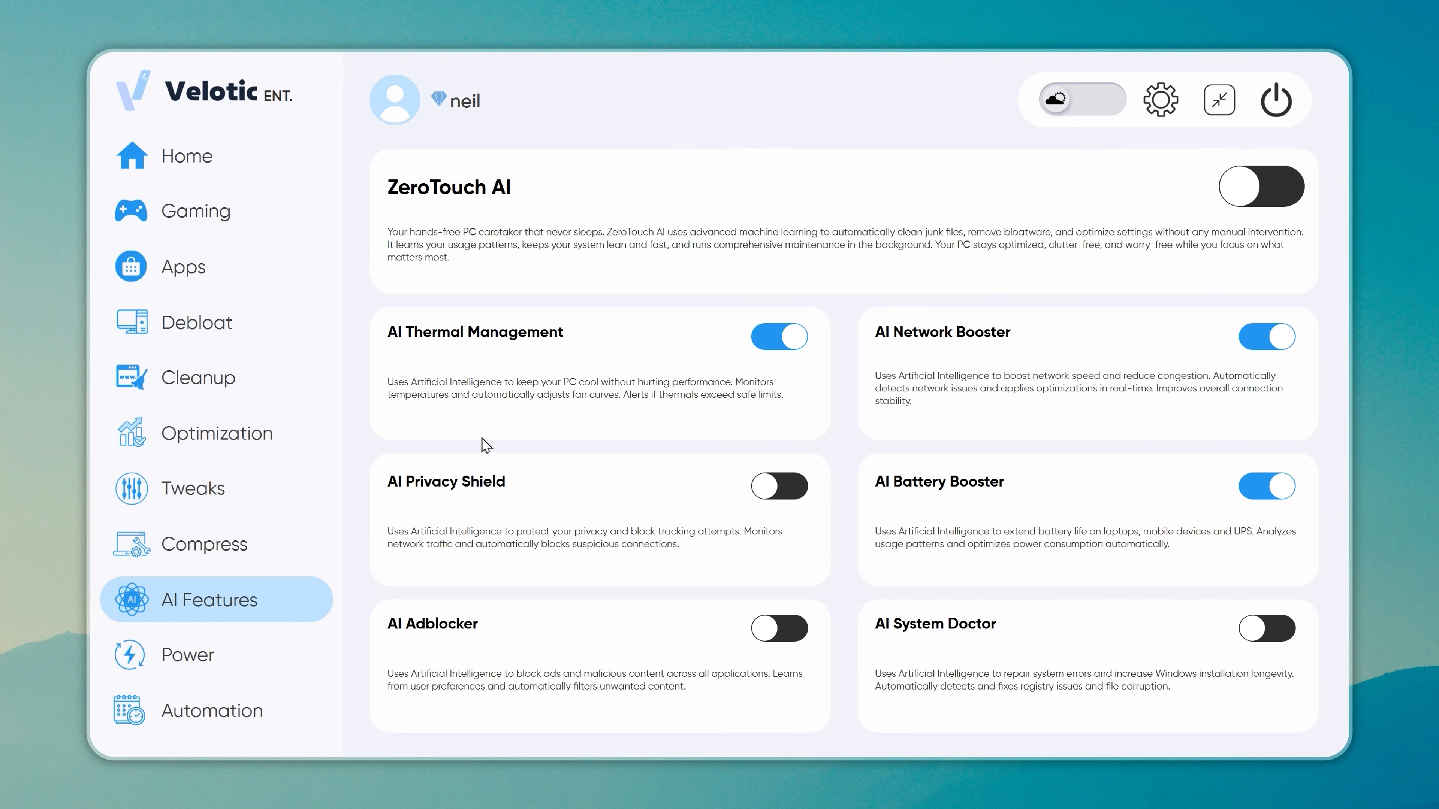
pyautogui.click(787, 498)
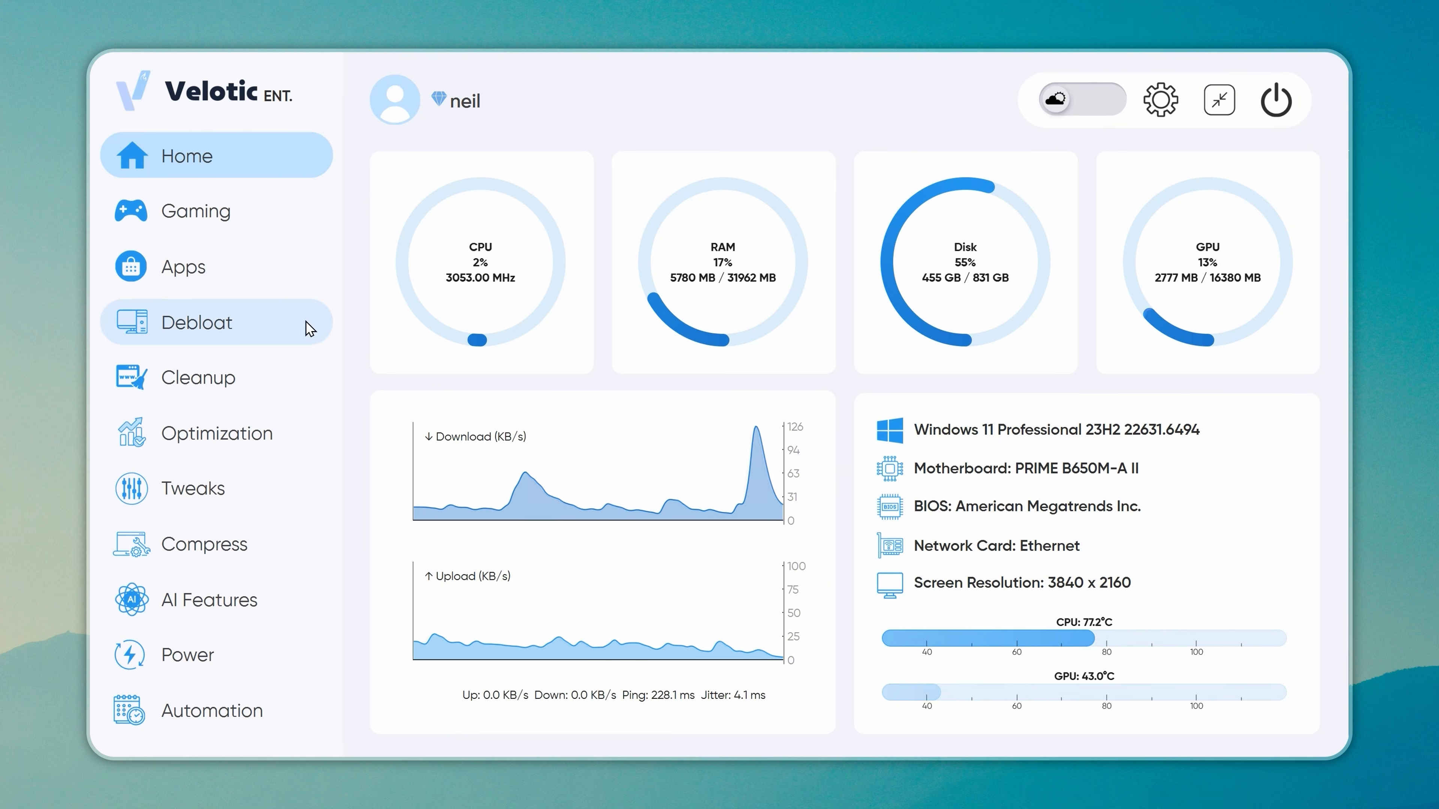
# Run the Tiny 11 one-click debloater from the Debloat section and confirm the prompt
pyautogui.click(309, 328)
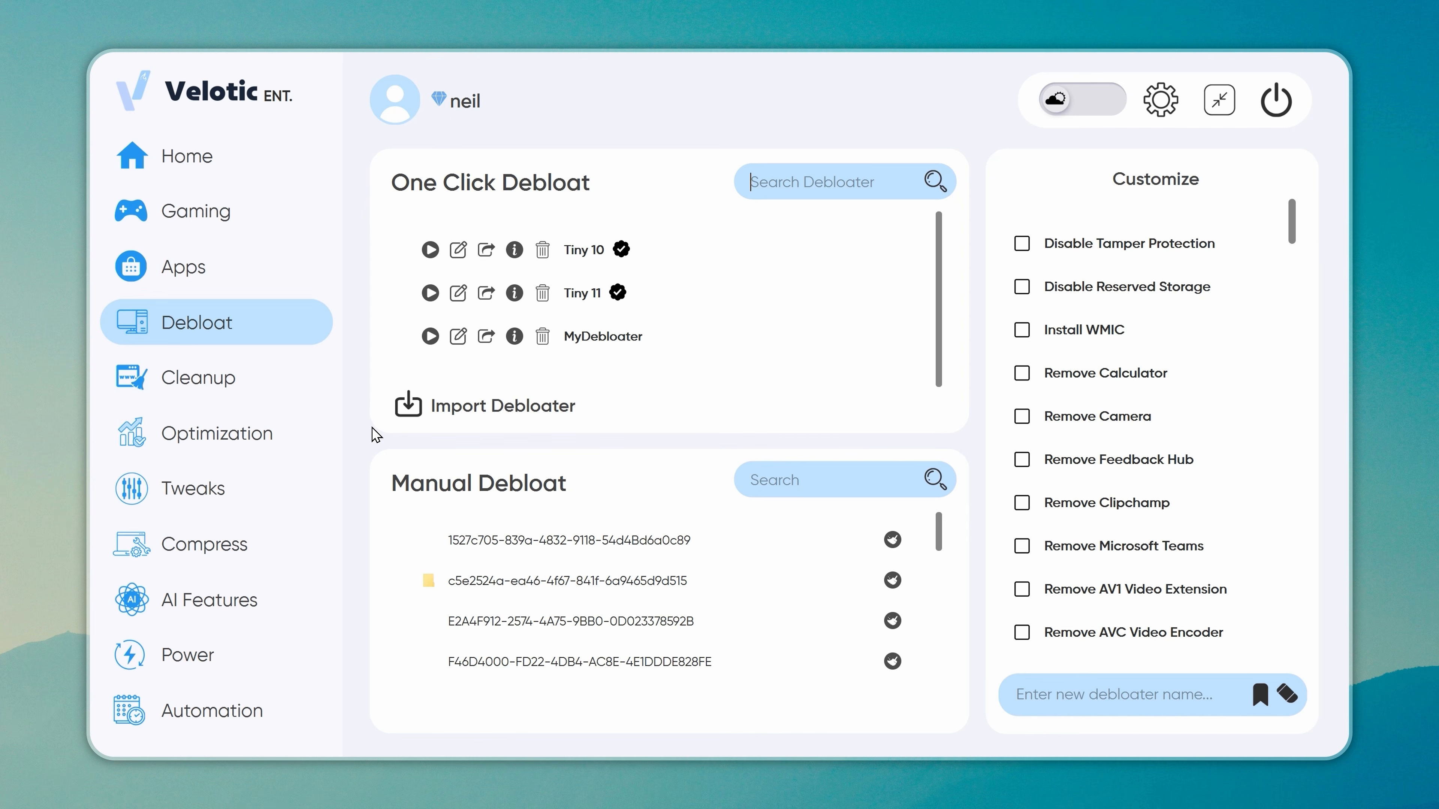
pyautogui.click(430, 292)
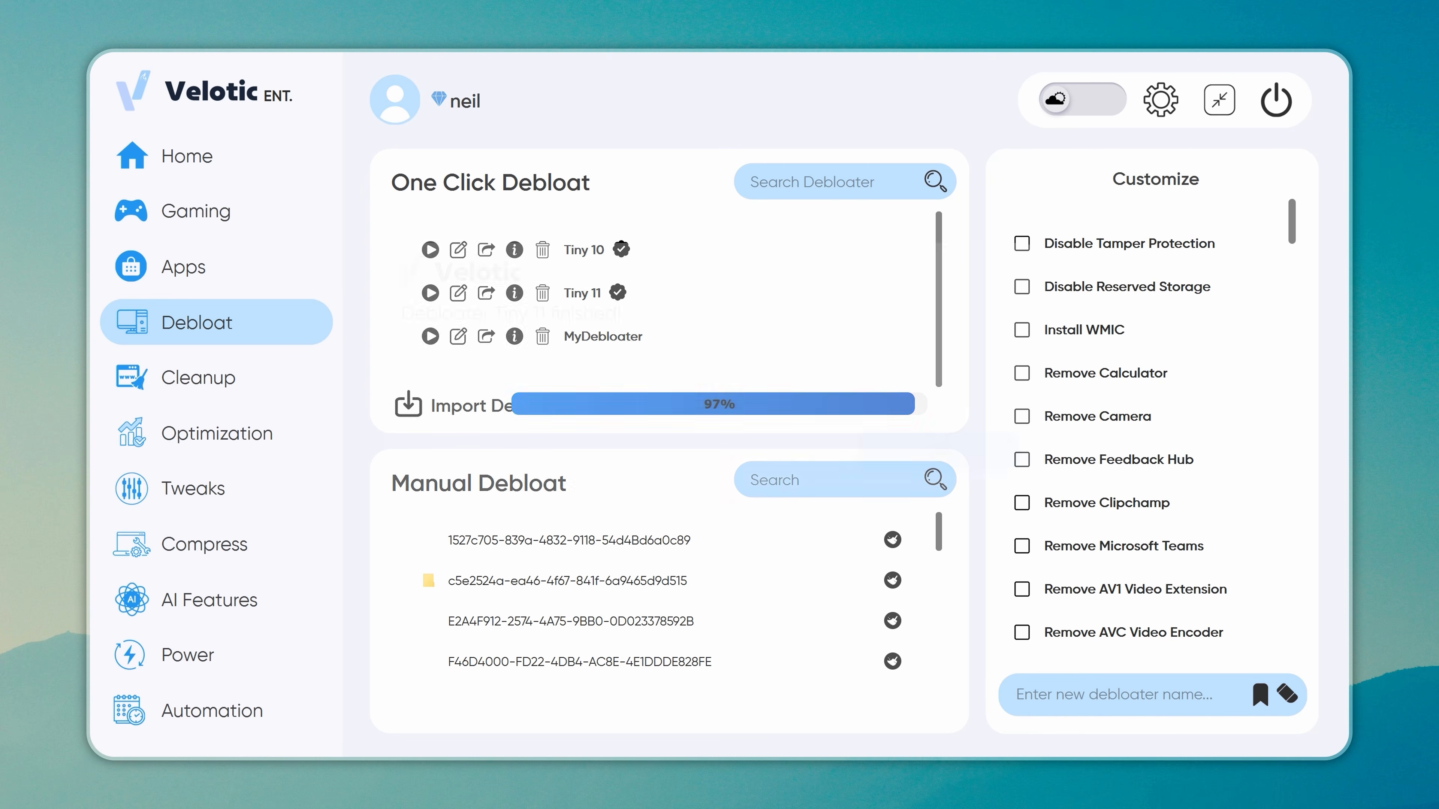
pyautogui.click(934, 452)
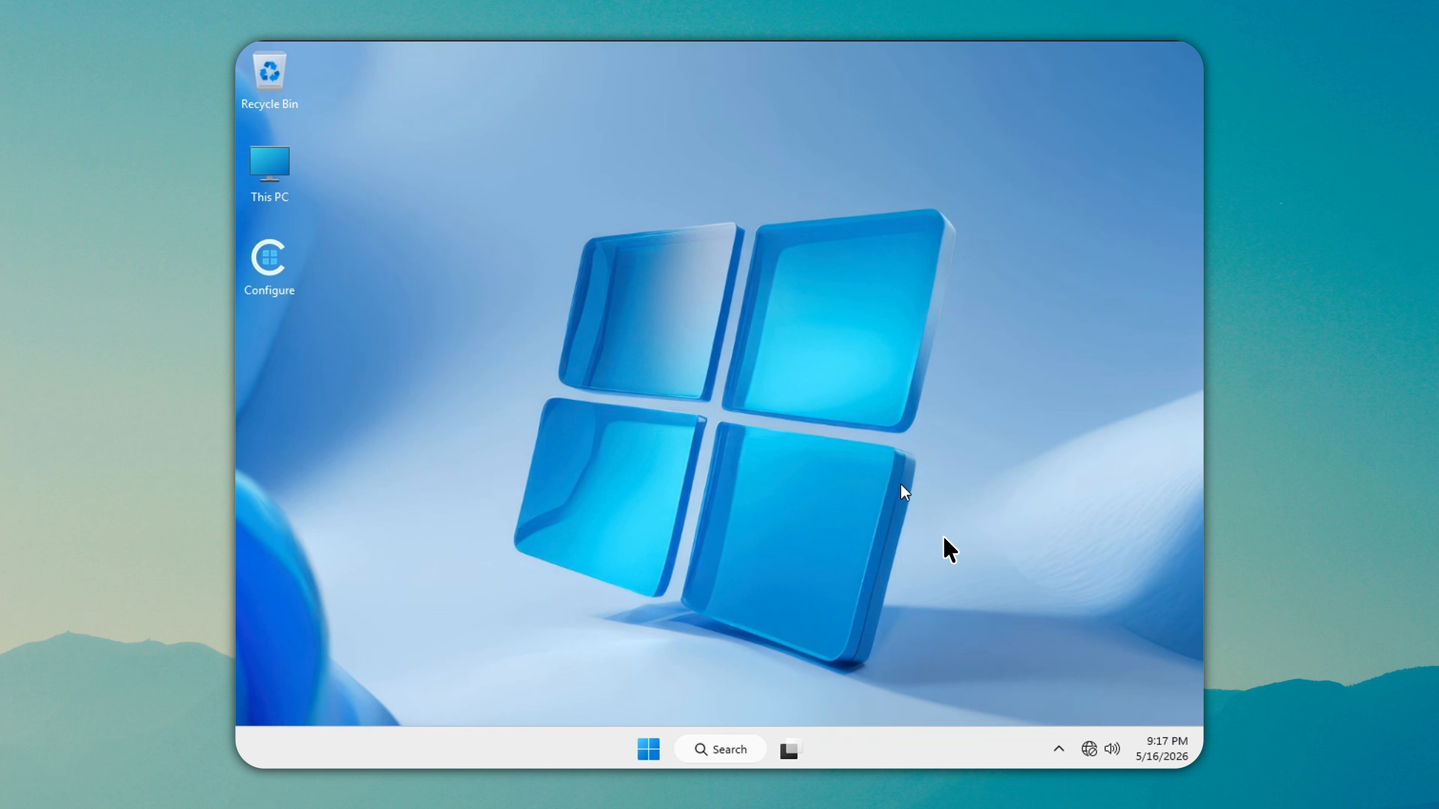
# Apply NTFS compression to the system drive with the Configure toolbox on the Tiny 11 desktop, and close the toolbox
pyautogui.click(280, 277)
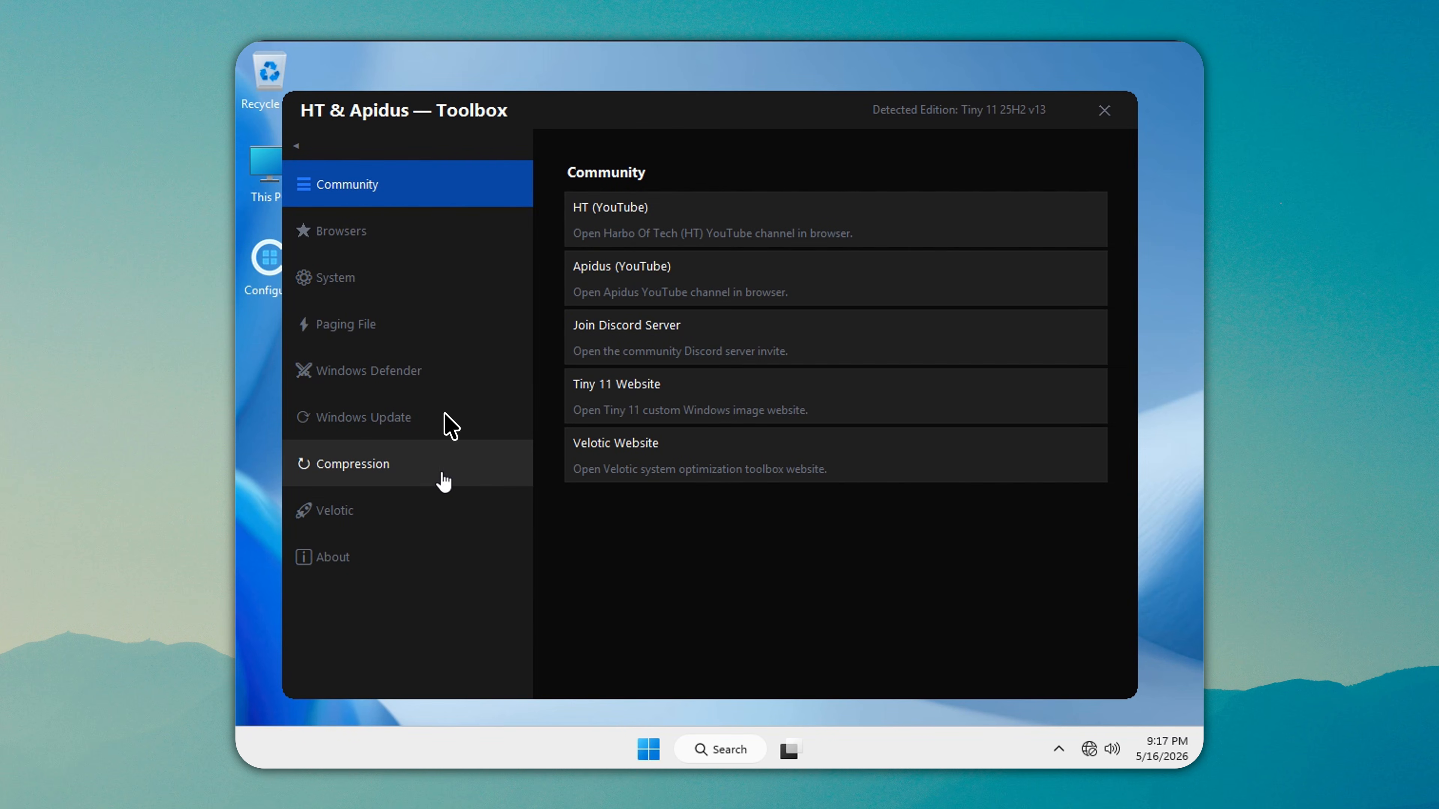
pyautogui.click(441, 475)
pyautogui.click(630, 234)
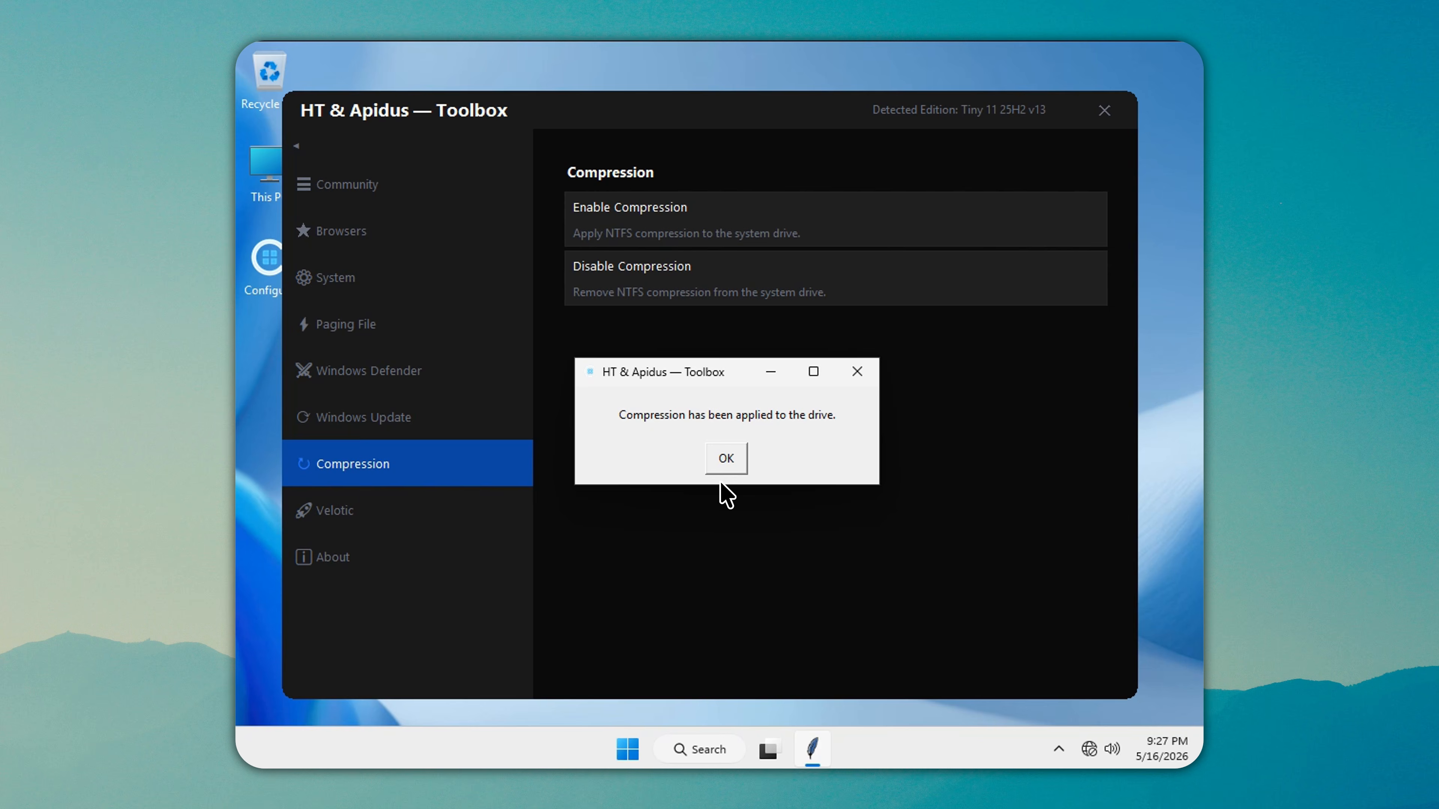
pyautogui.click(726, 459)
pyautogui.click(725, 459)
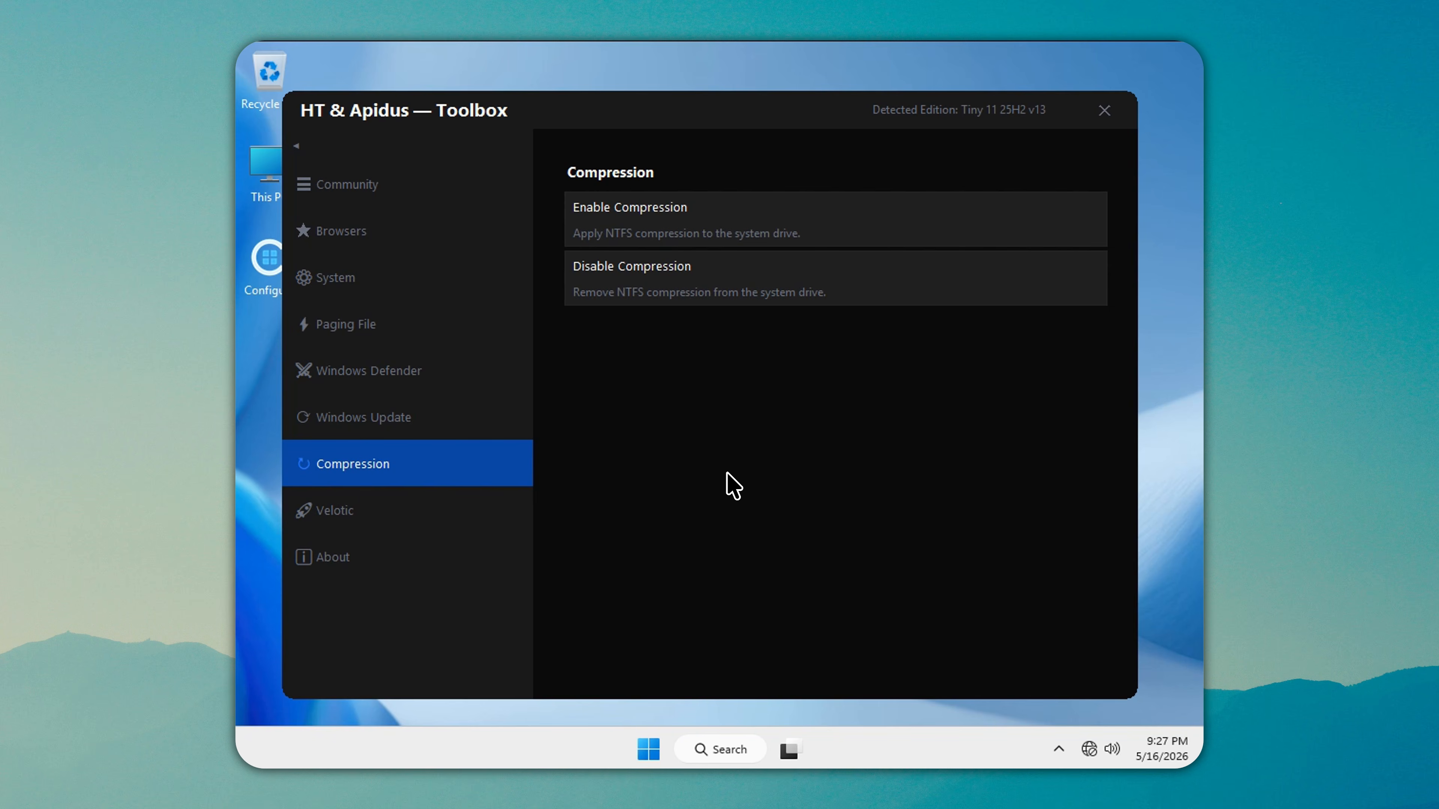
pyautogui.click(1103, 110)
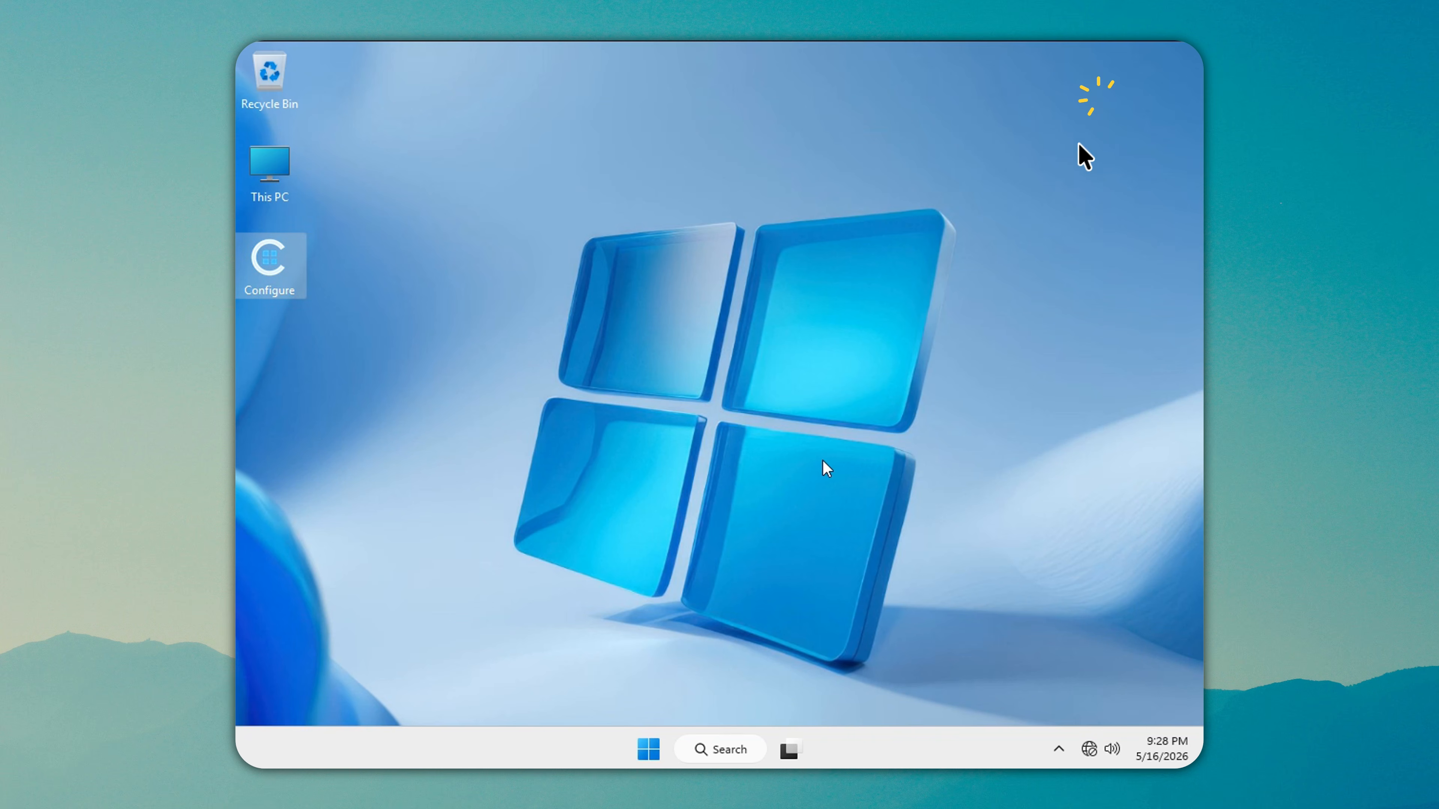
# Open the properties of Local Disk (C:) from This PC to check its disk usage
pyautogui.doubleClick(277, 166)
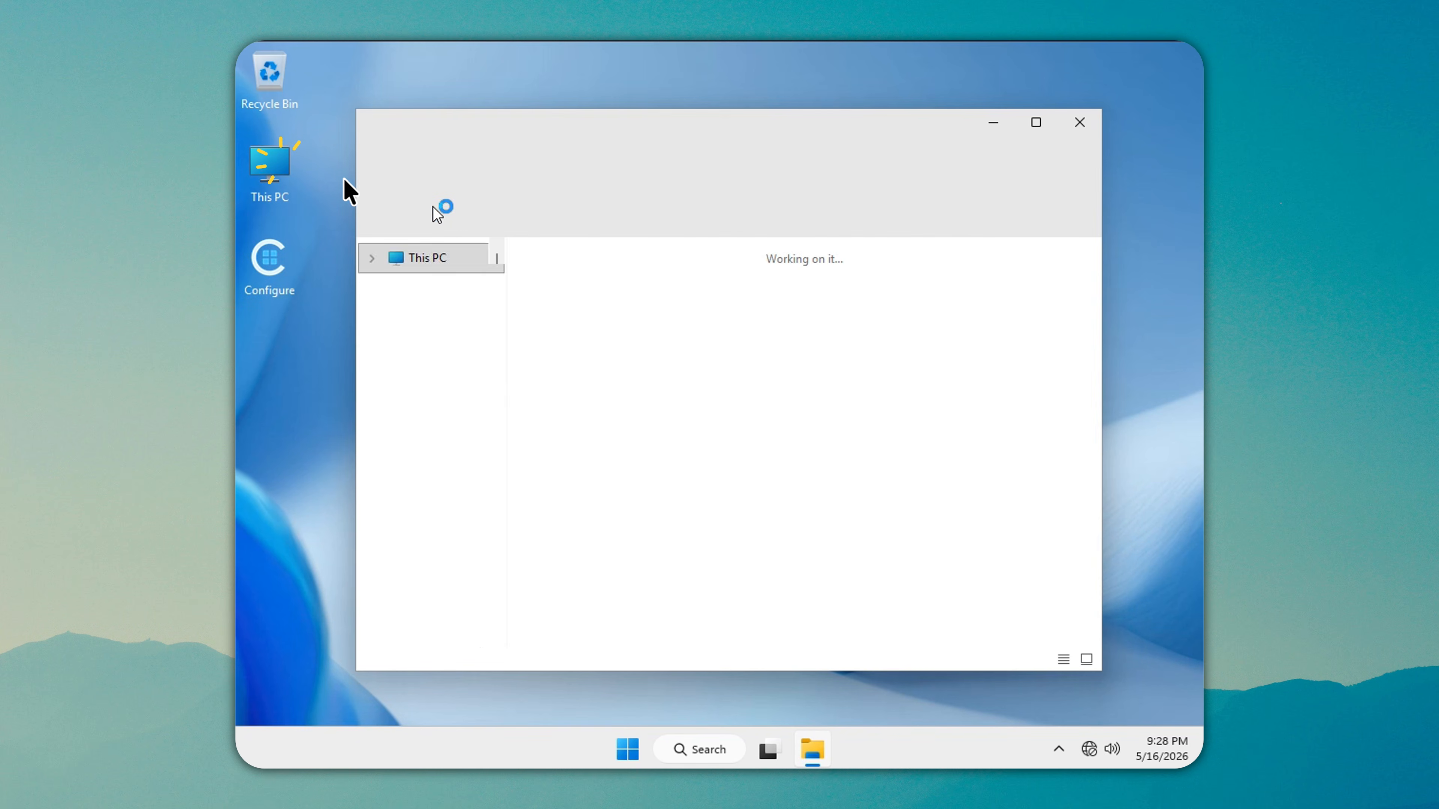
pyautogui.rightClick(663, 328)
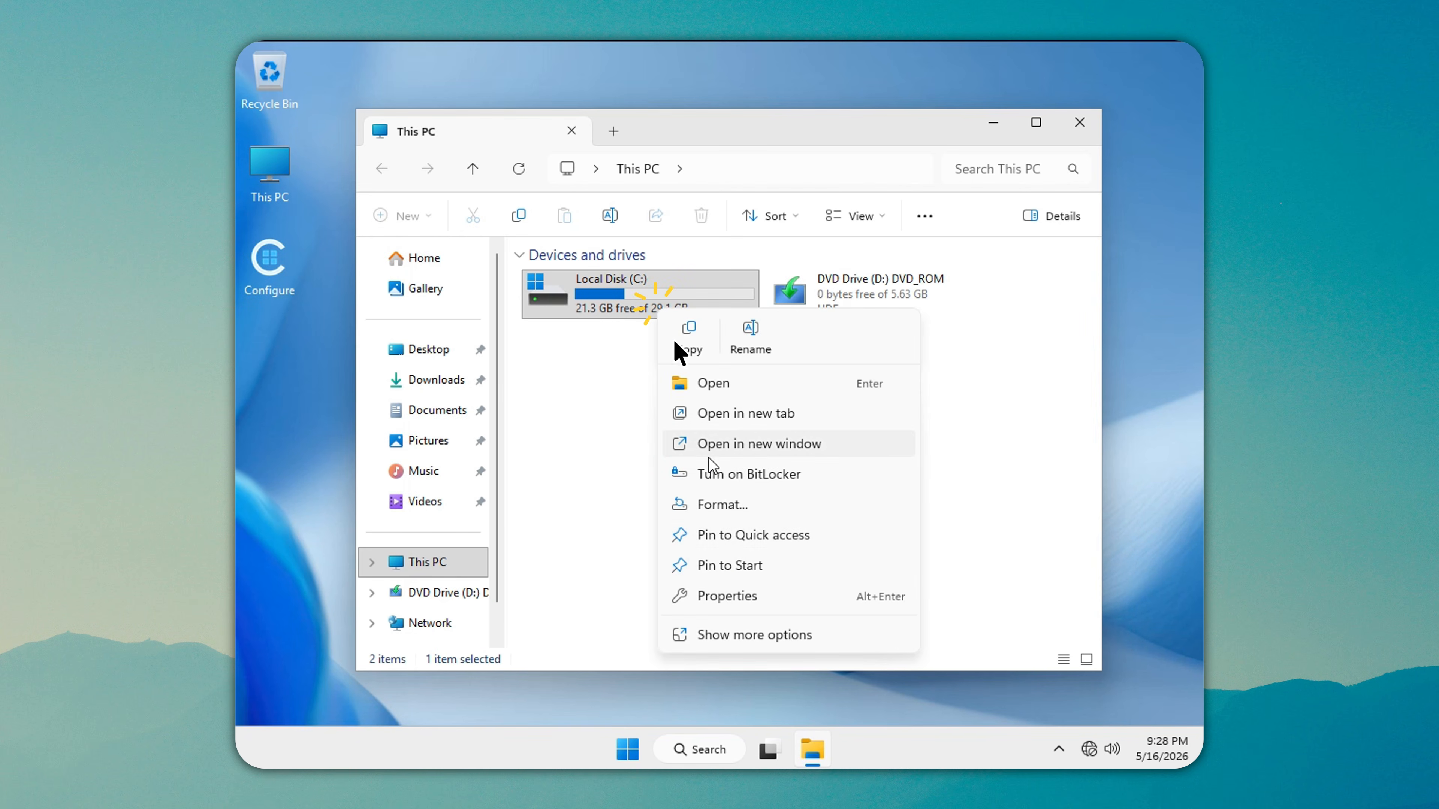
pyautogui.click(732, 594)
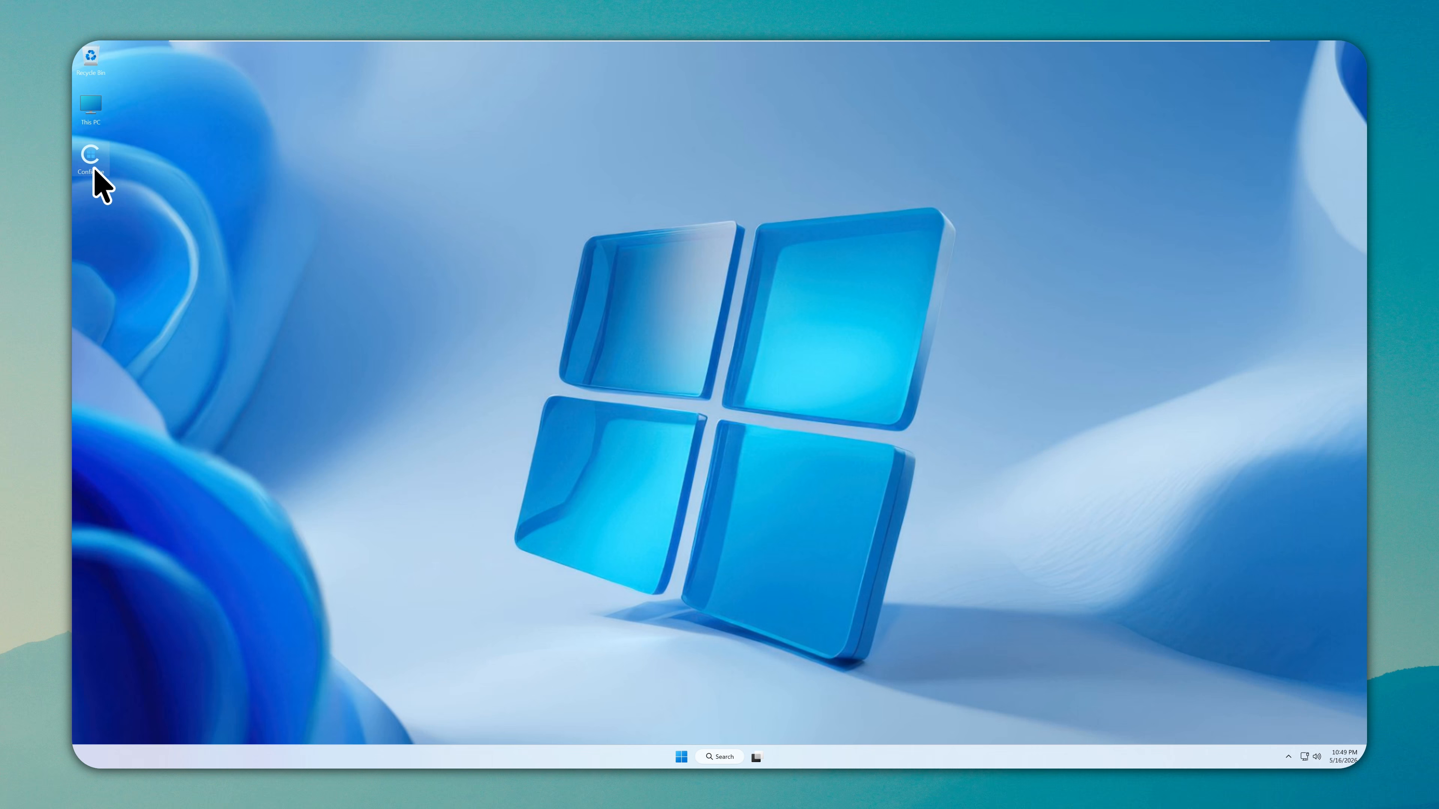
# Open the Configure toolbox and install Google Chrome from its Browsers section, acknowledging the completion message
pyautogui.click(91, 159)
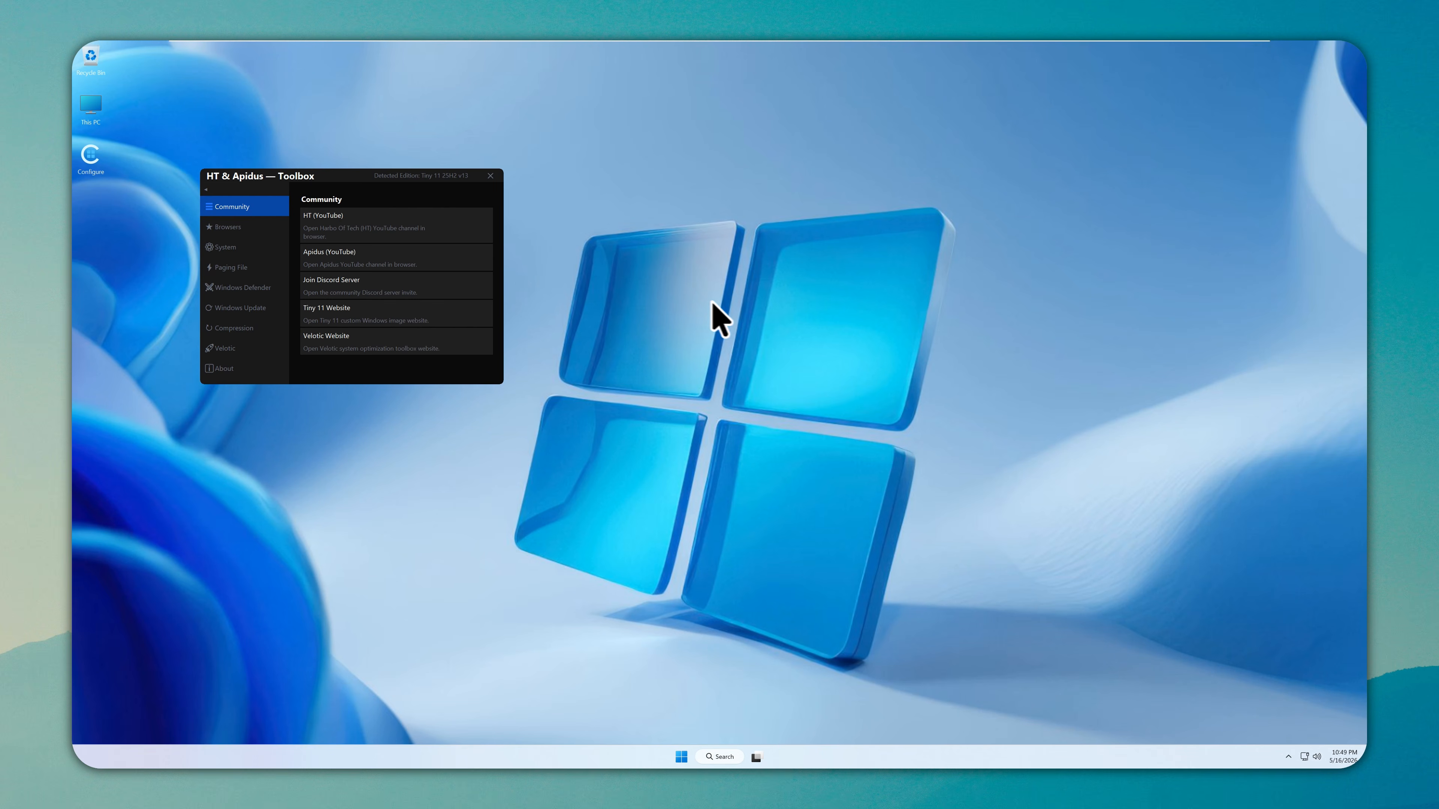
pyautogui.click(241, 226)
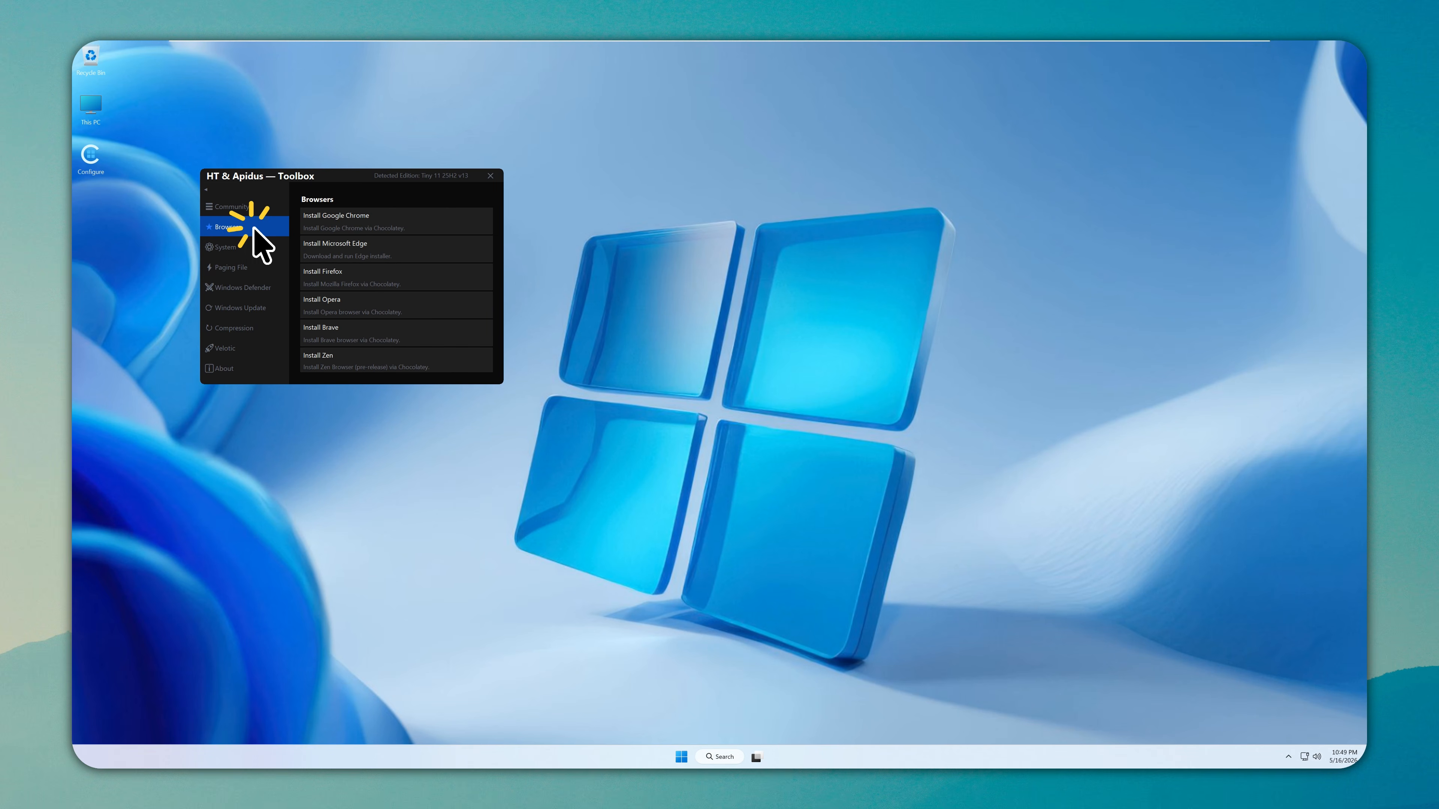
pyautogui.click(348, 220)
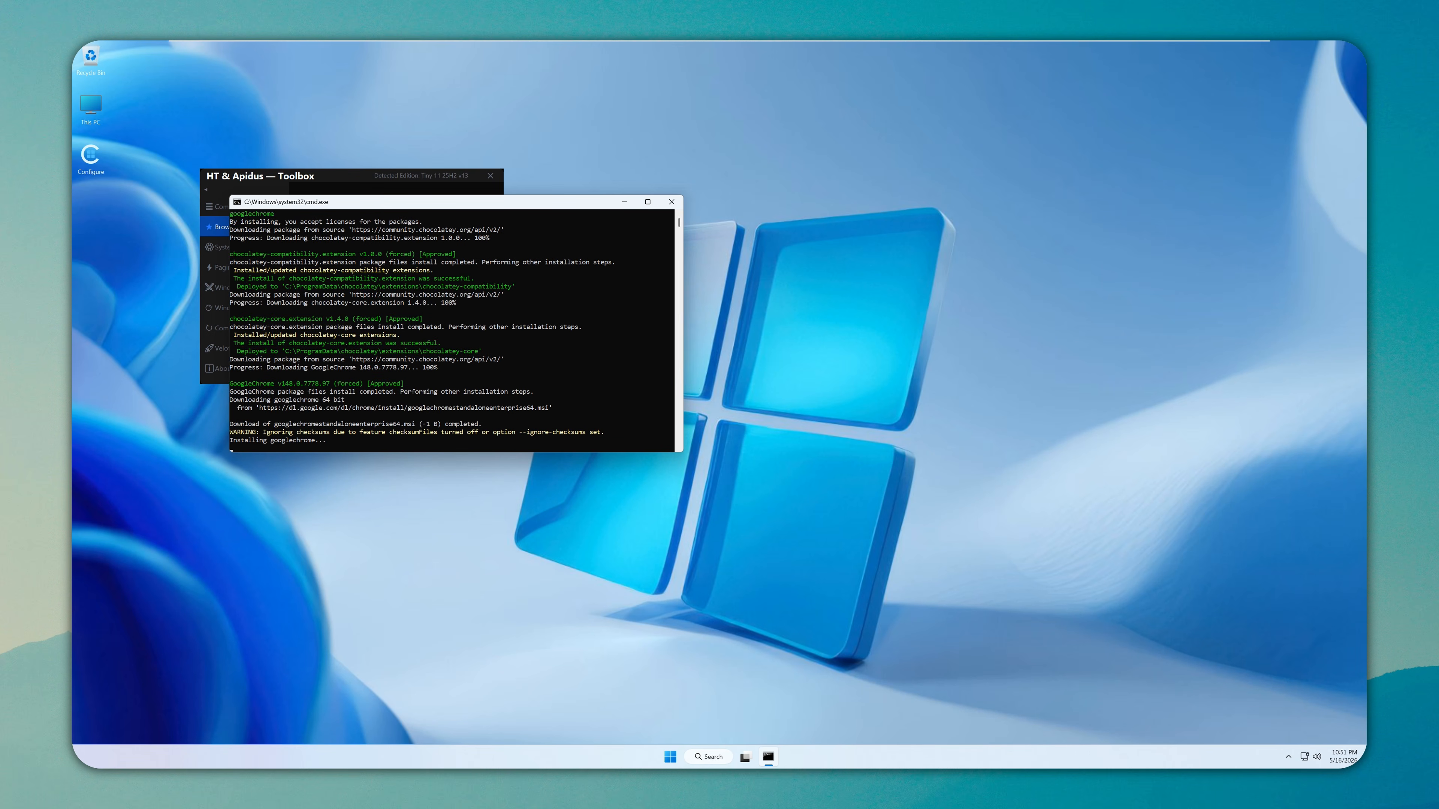
pyautogui.click(725, 430)
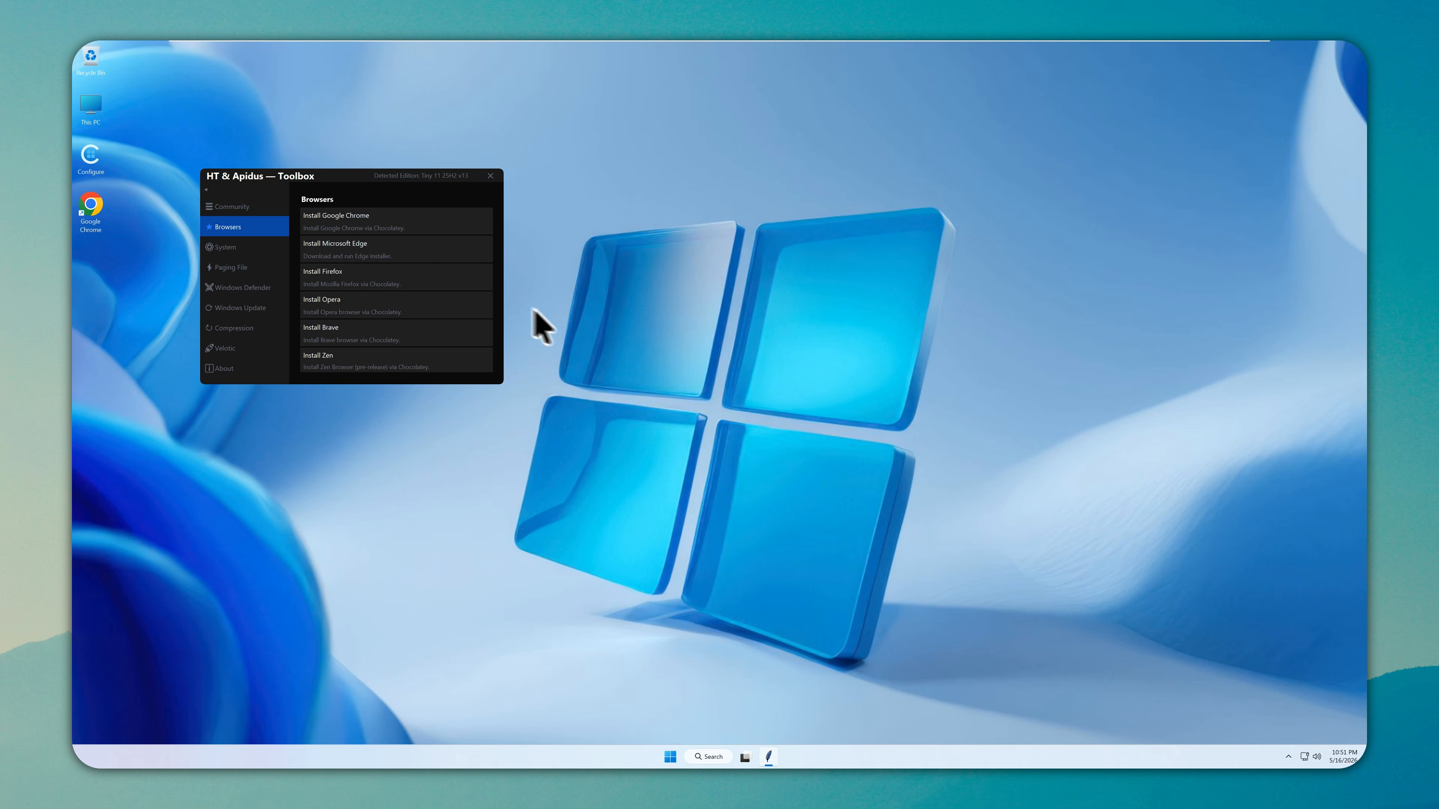
# Visit the Apidus YouTube channel from the toolbox's Community section and minimize the browser
pyautogui.click(269, 206)
pyautogui.click(349, 258)
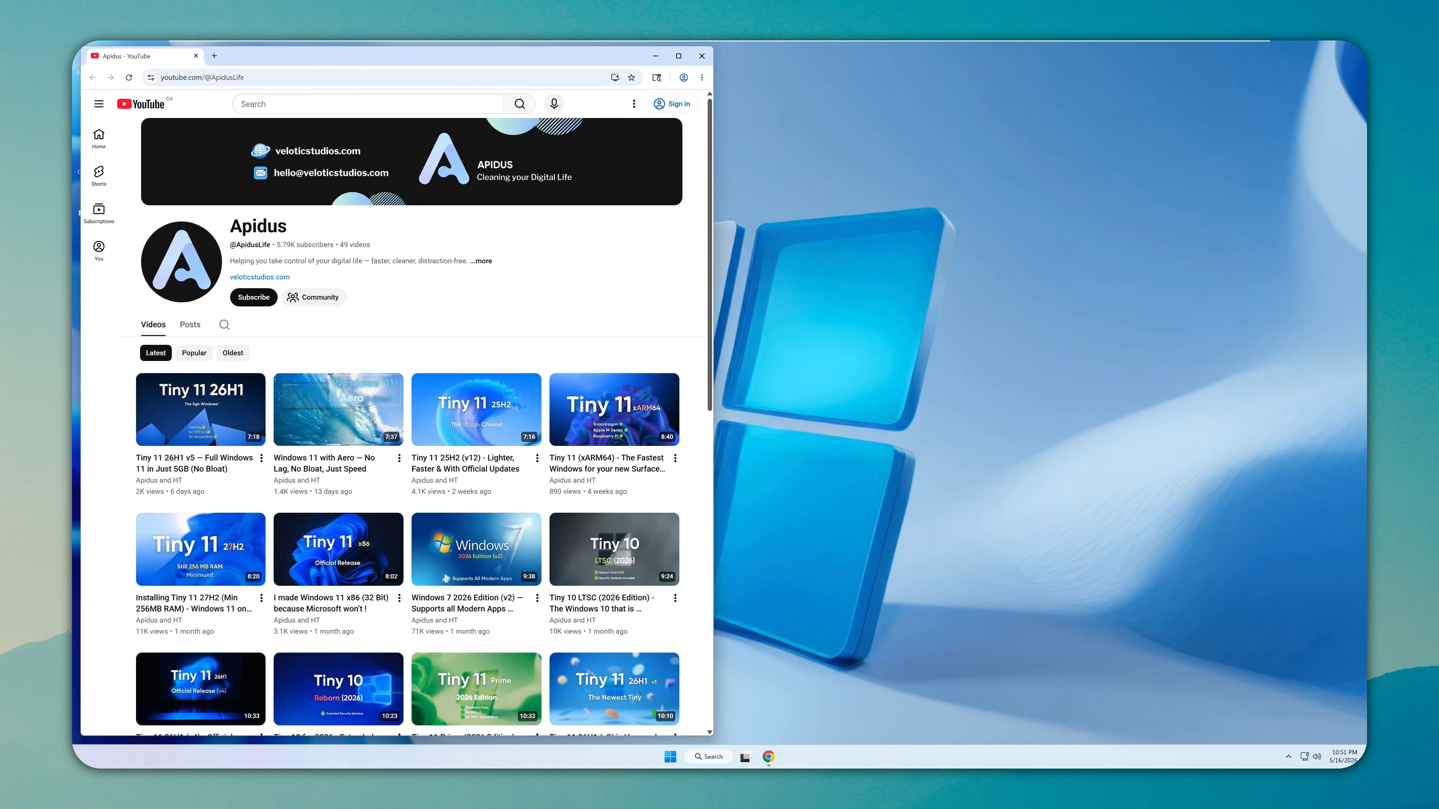
pyautogui.click(656, 55)
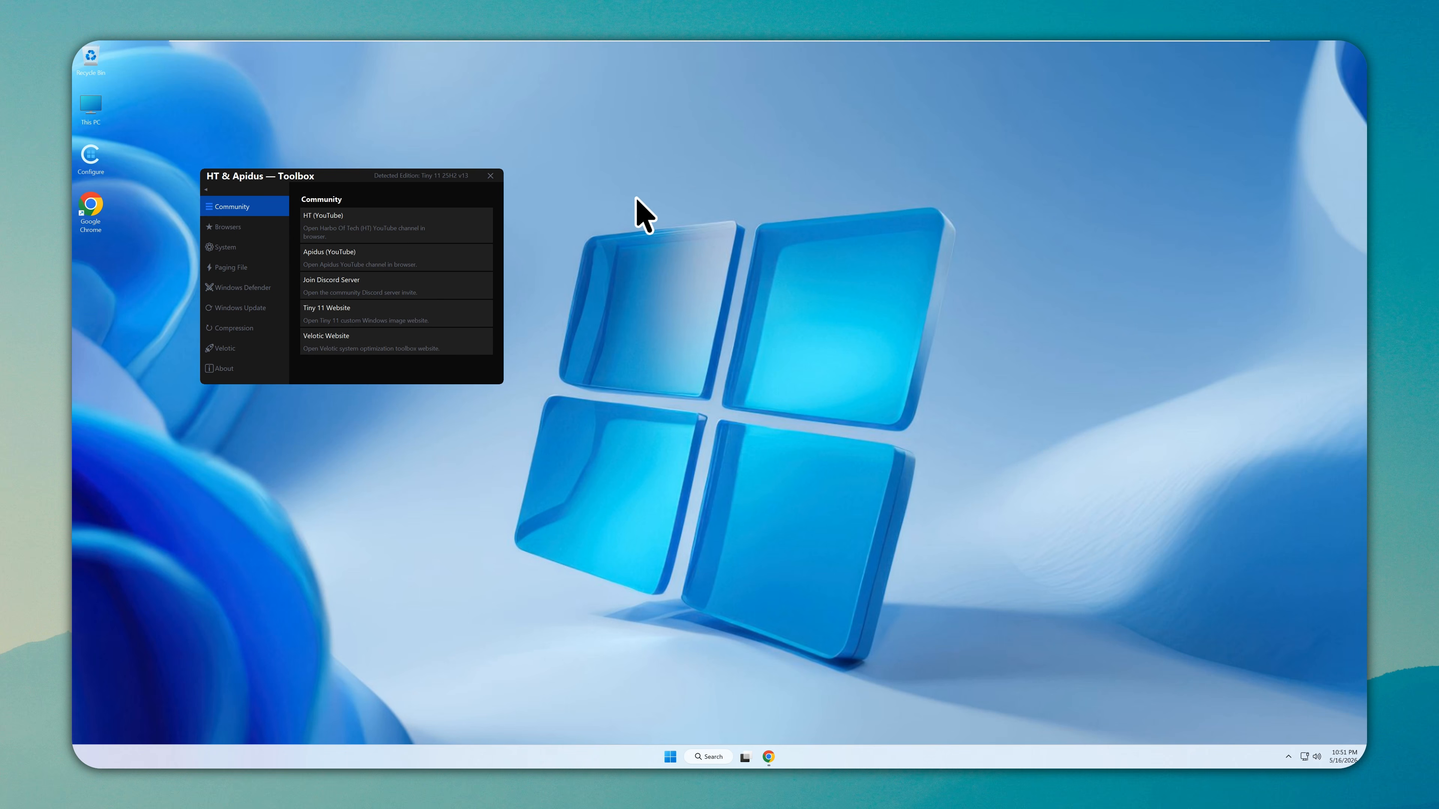
# Visit the HT YouTube channel, minimize the browser, and open the community Discord server invite
pyautogui.click(471, 214)
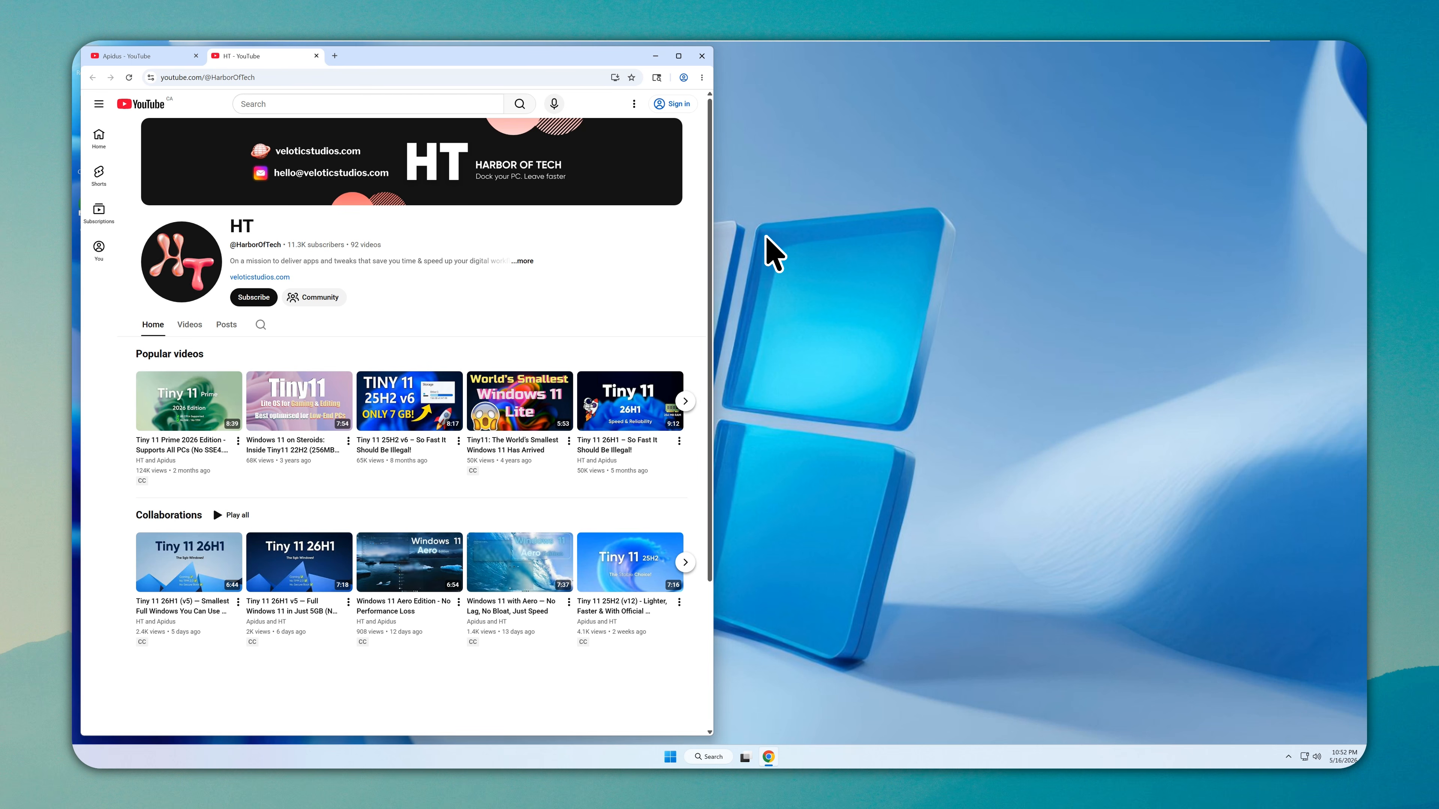
pyautogui.click(655, 57)
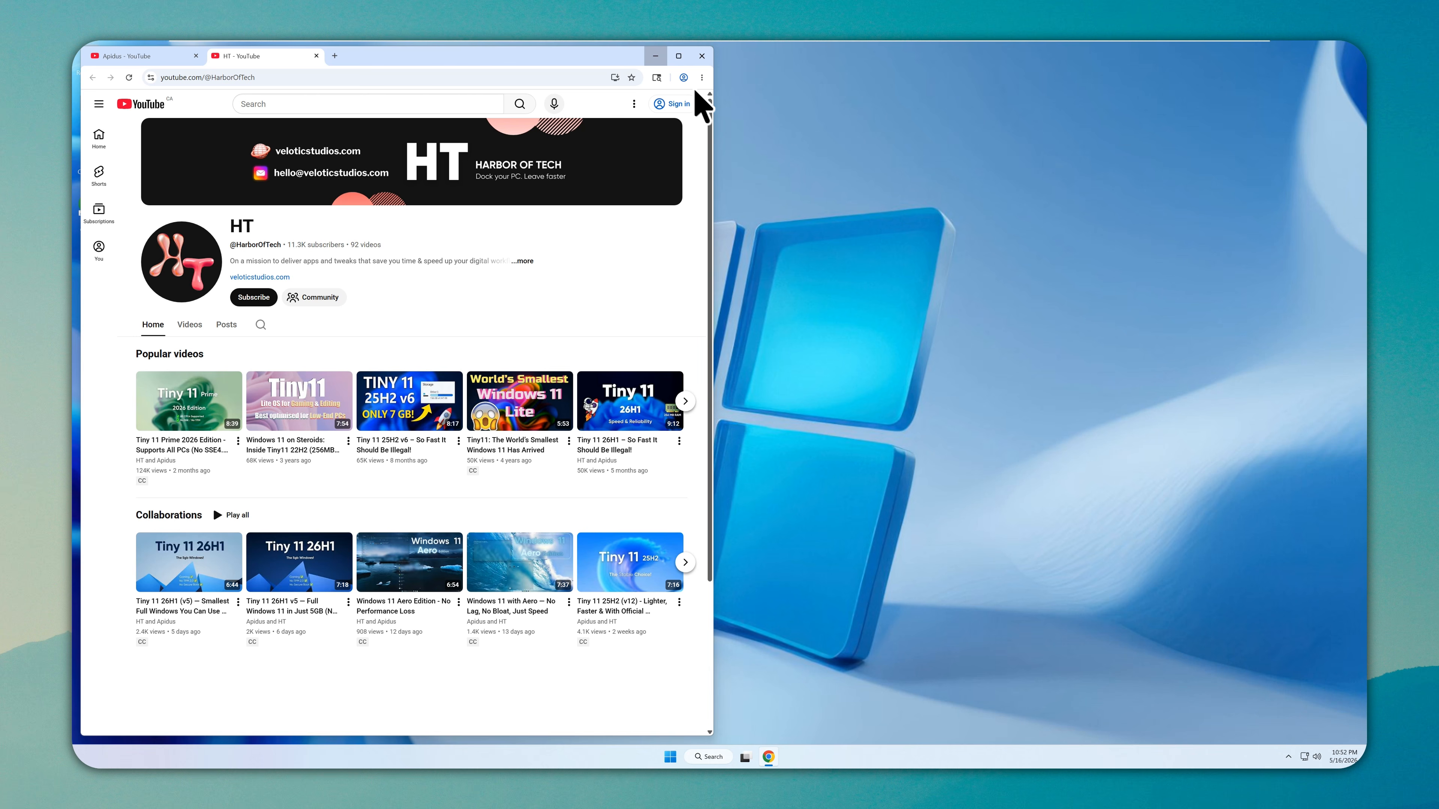
pyautogui.click(656, 56)
pyautogui.click(470, 284)
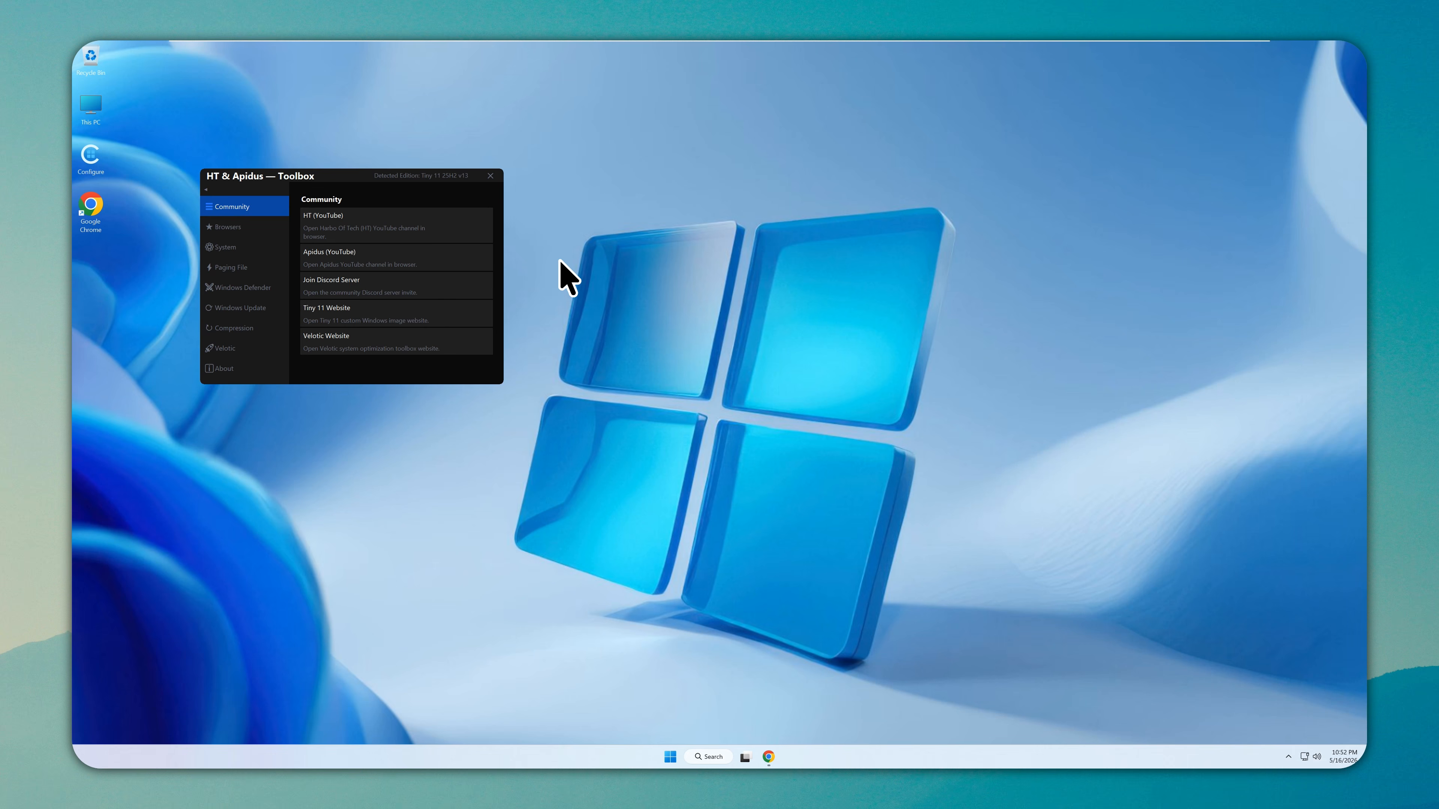
# Enable the paging file in the toolbox's Paging File section
pyautogui.click(258, 265)
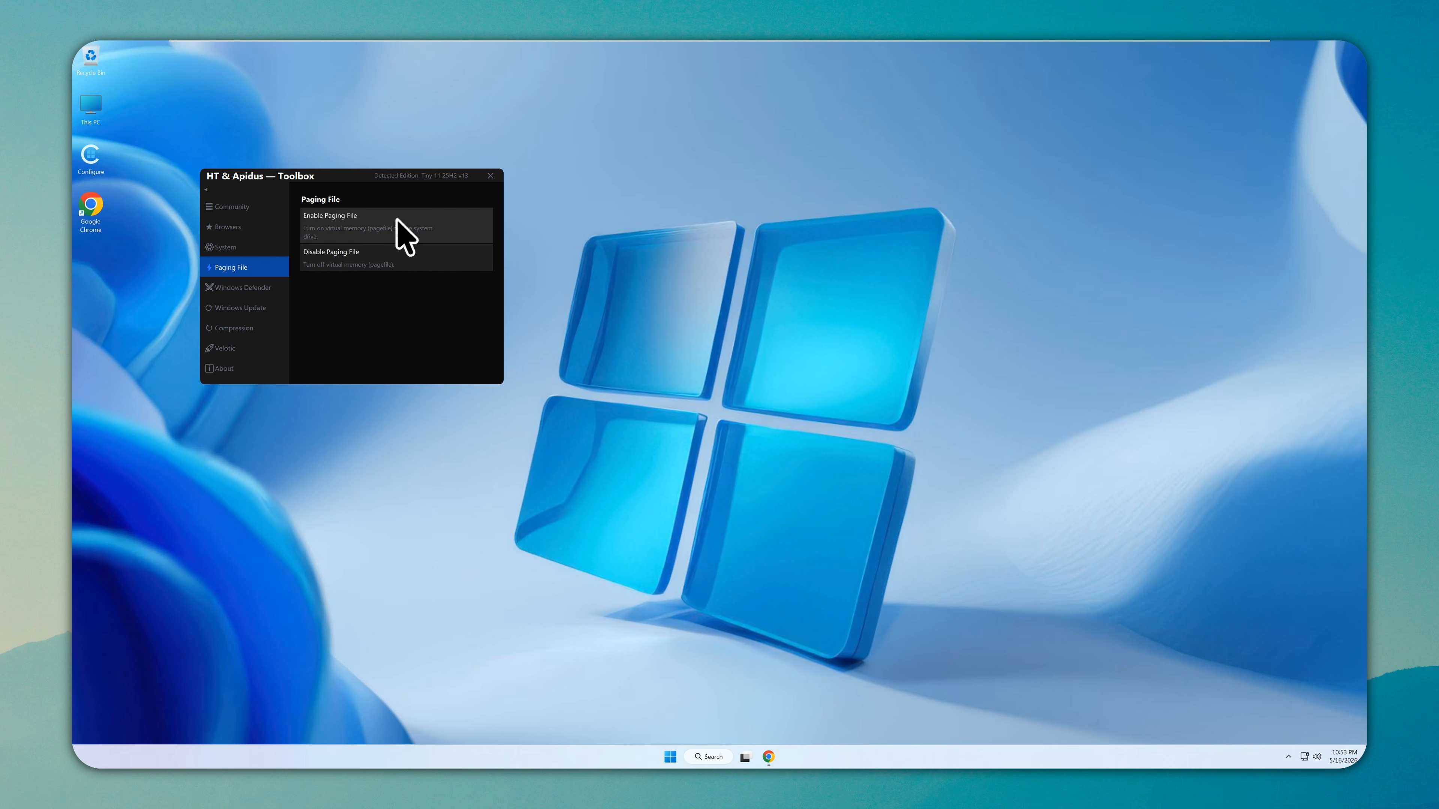
pyautogui.click(382, 222)
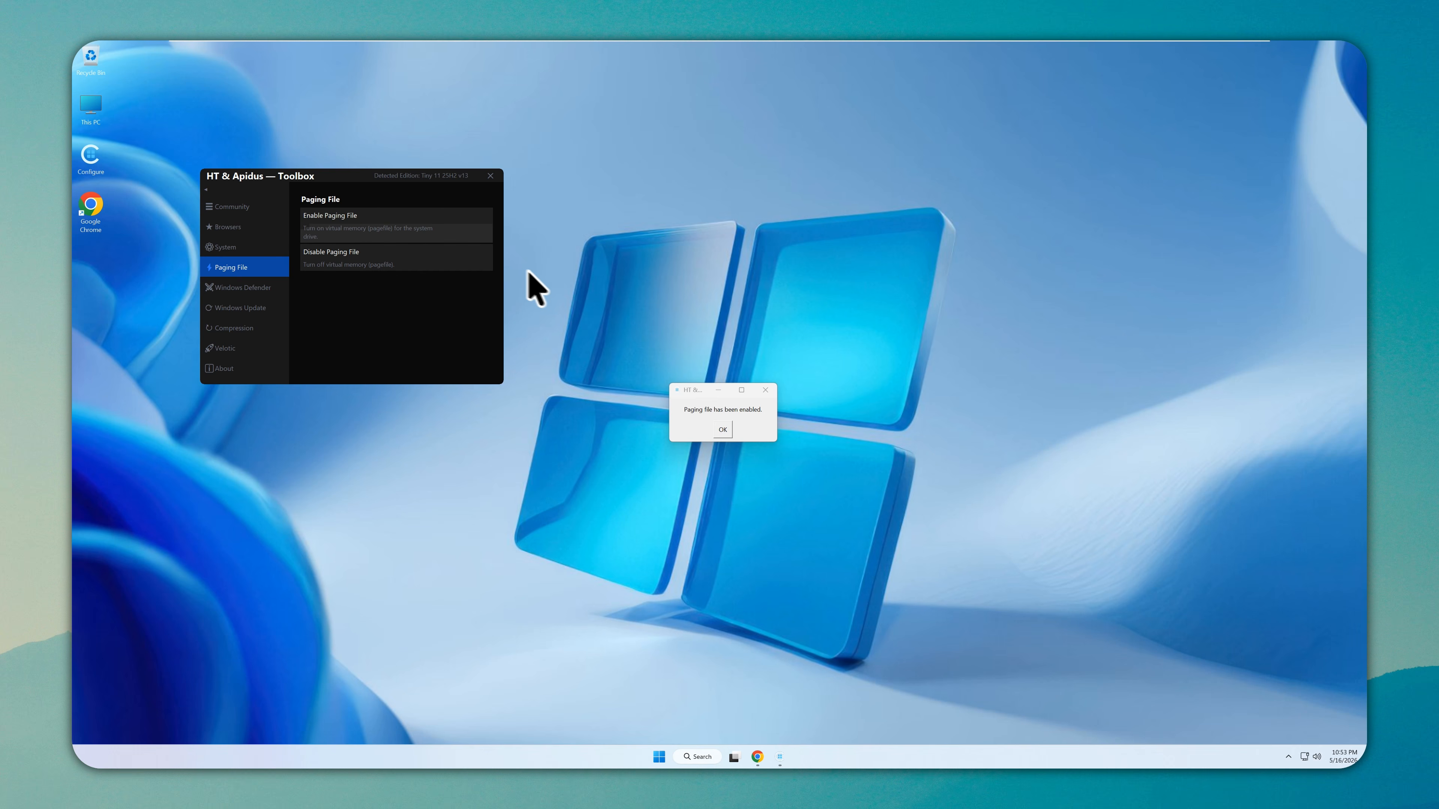
# Dismiss the paging file message and launch Install Drivers from the toolbox's System section
pyautogui.click(724, 430)
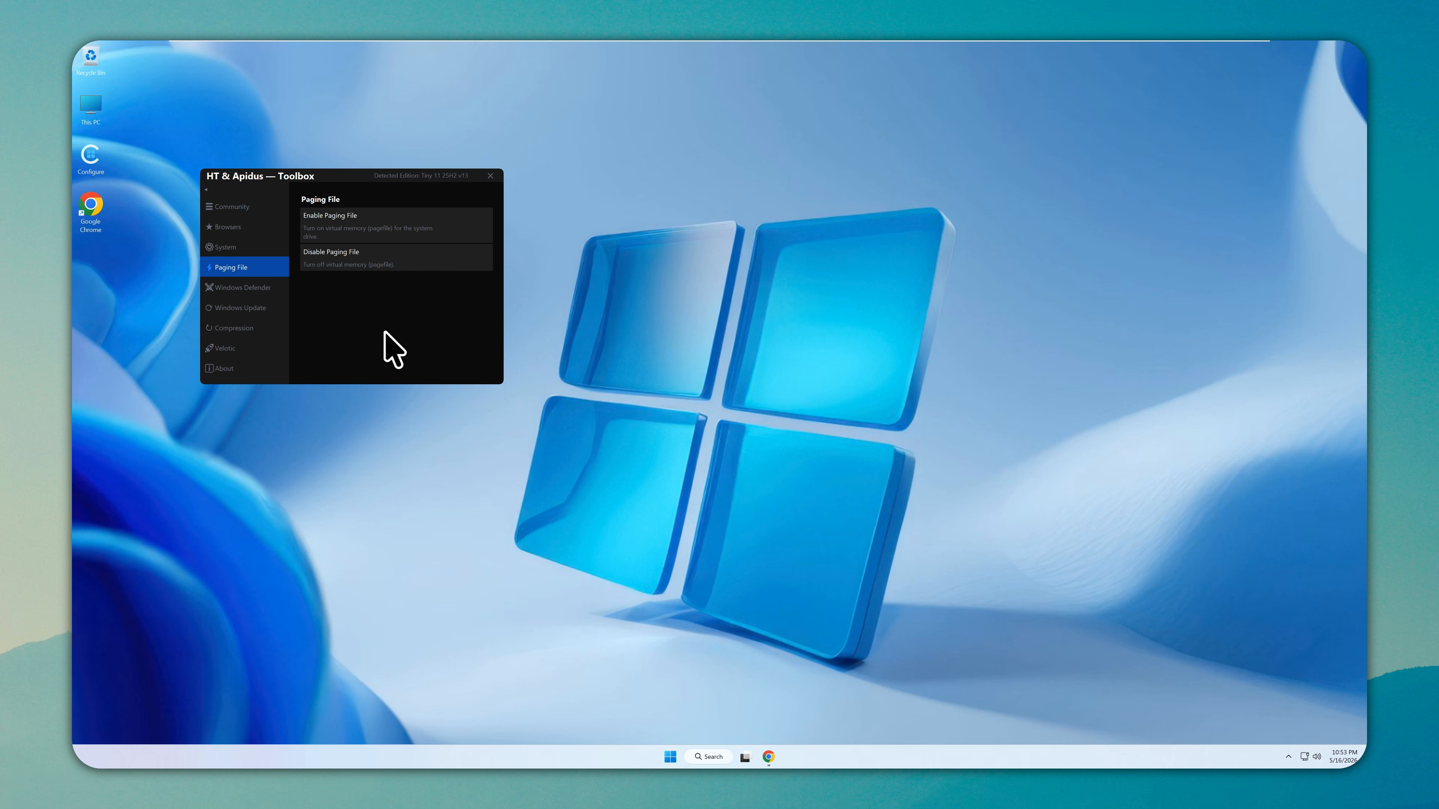
pyautogui.click(266, 246)
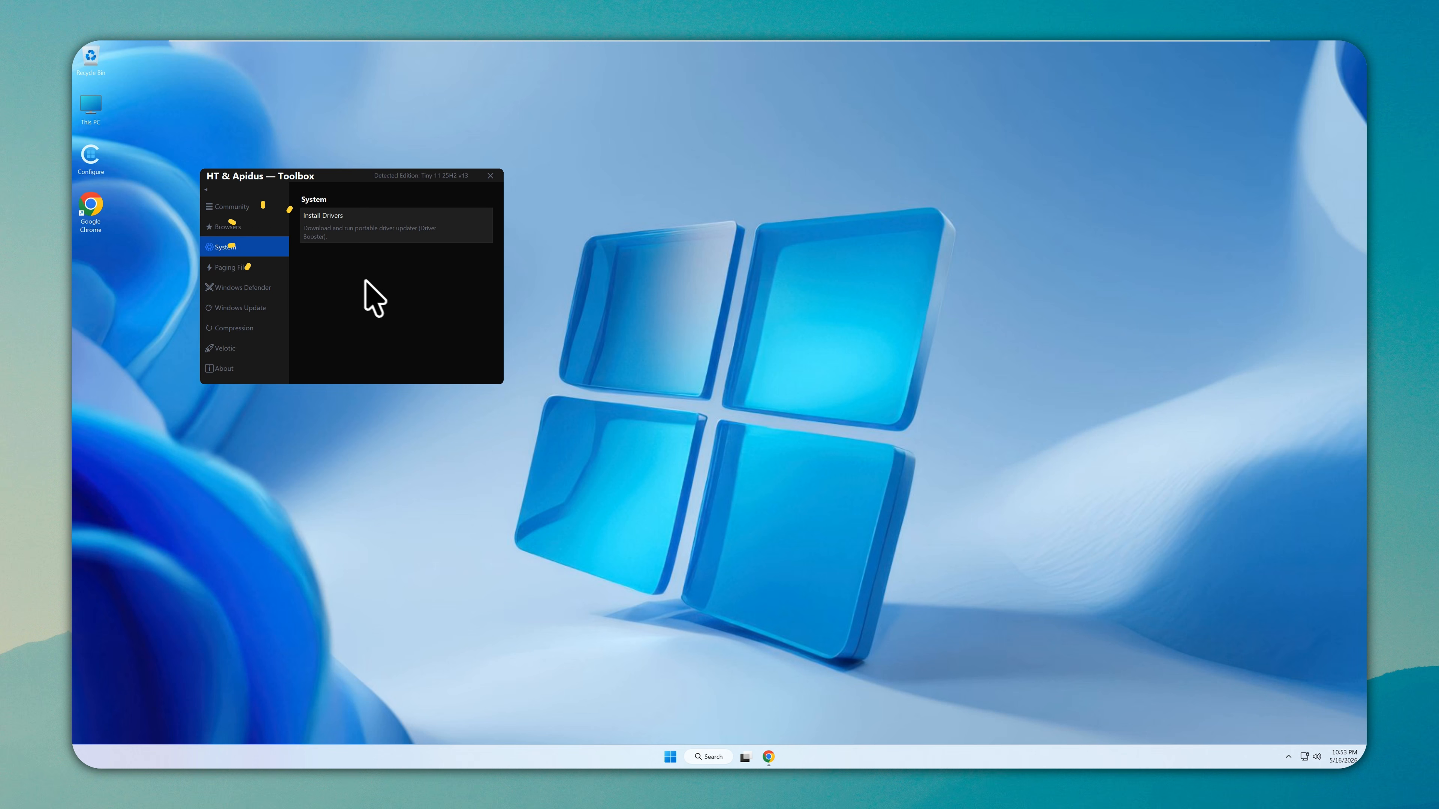
pyautogui.click(383, 215)
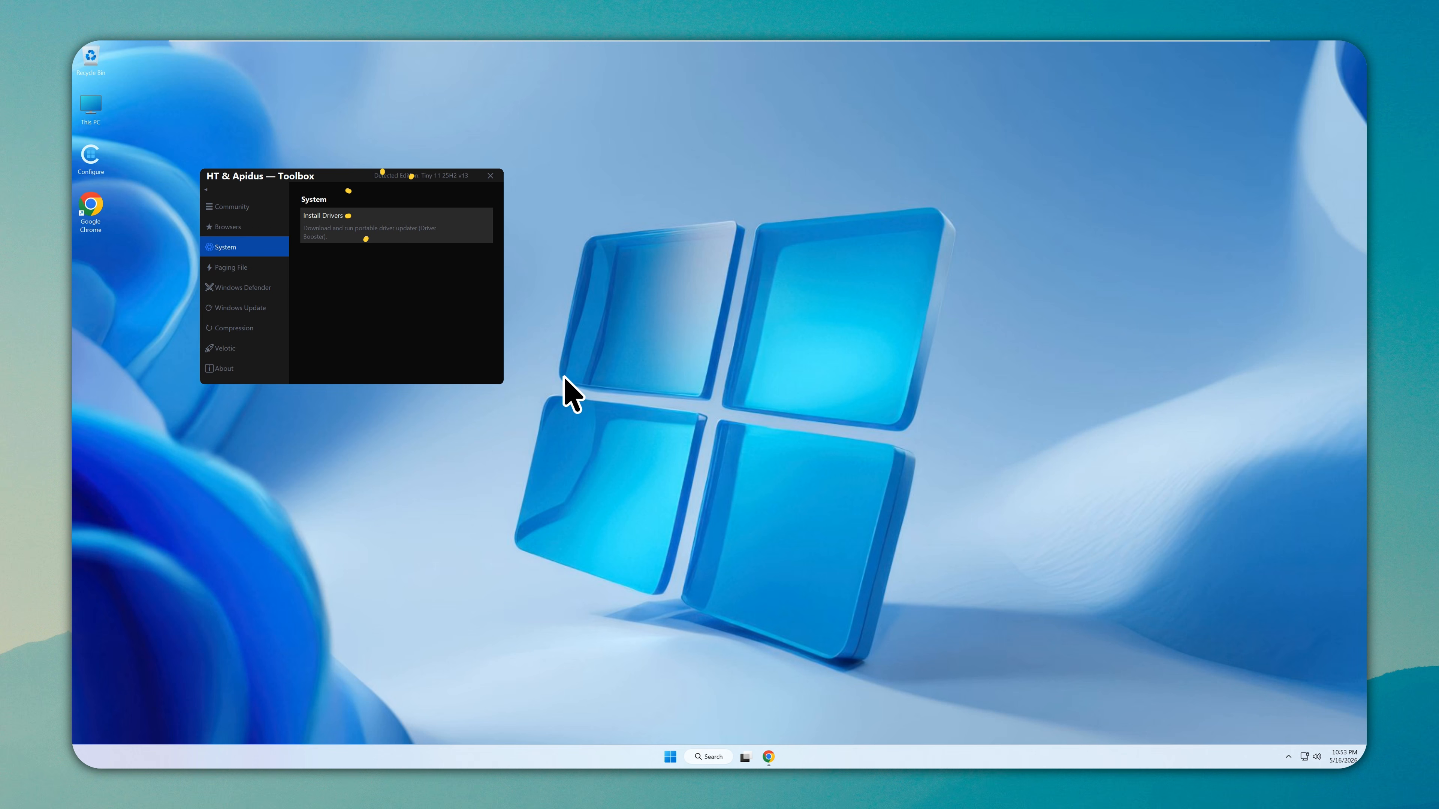
pyautogui.click(758, 409)
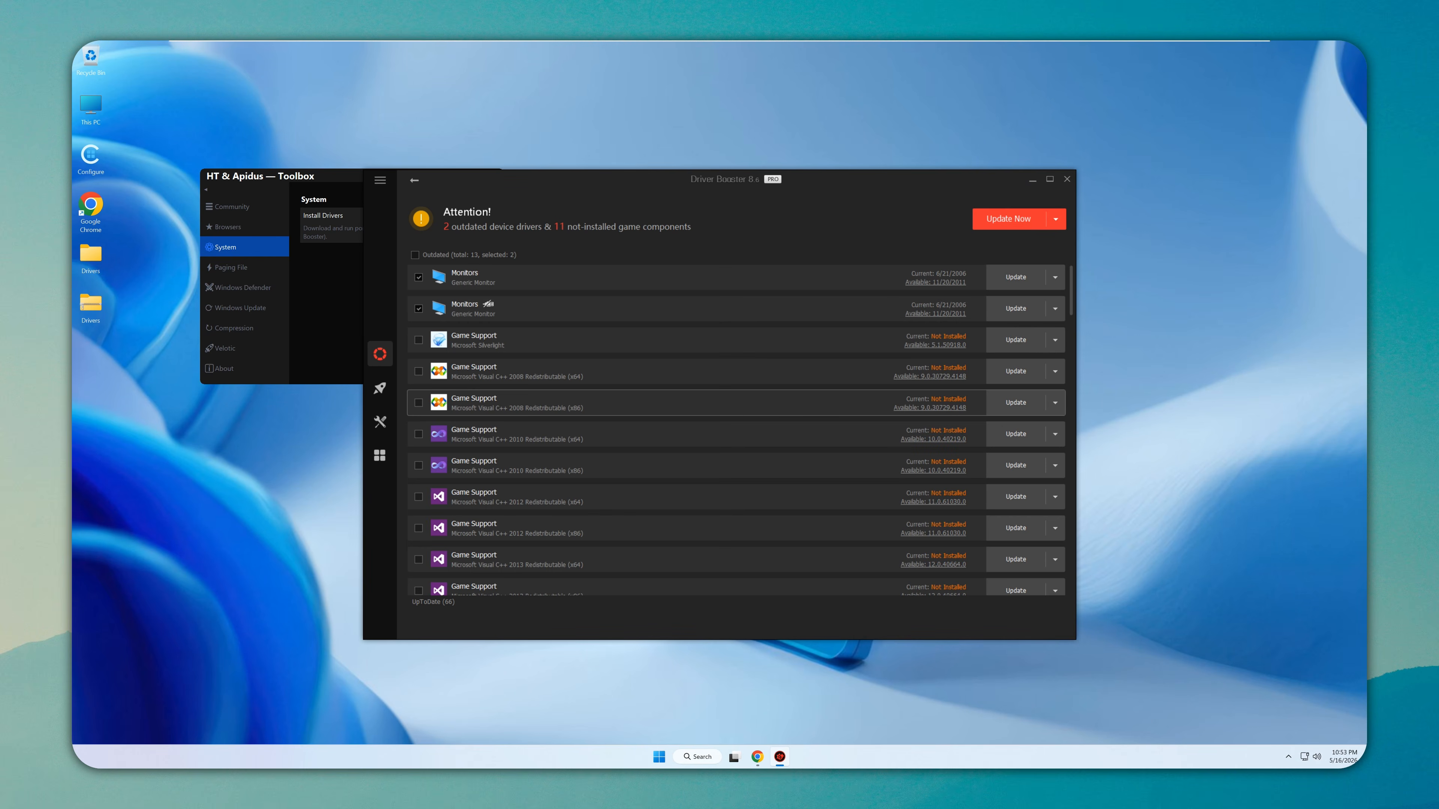
# Select all outdated drivers and game components and start updating them, hiding future installation notices and declining to enable System Restore
pyautogui.click(416, 255)
pyautogui.click(417, 255)
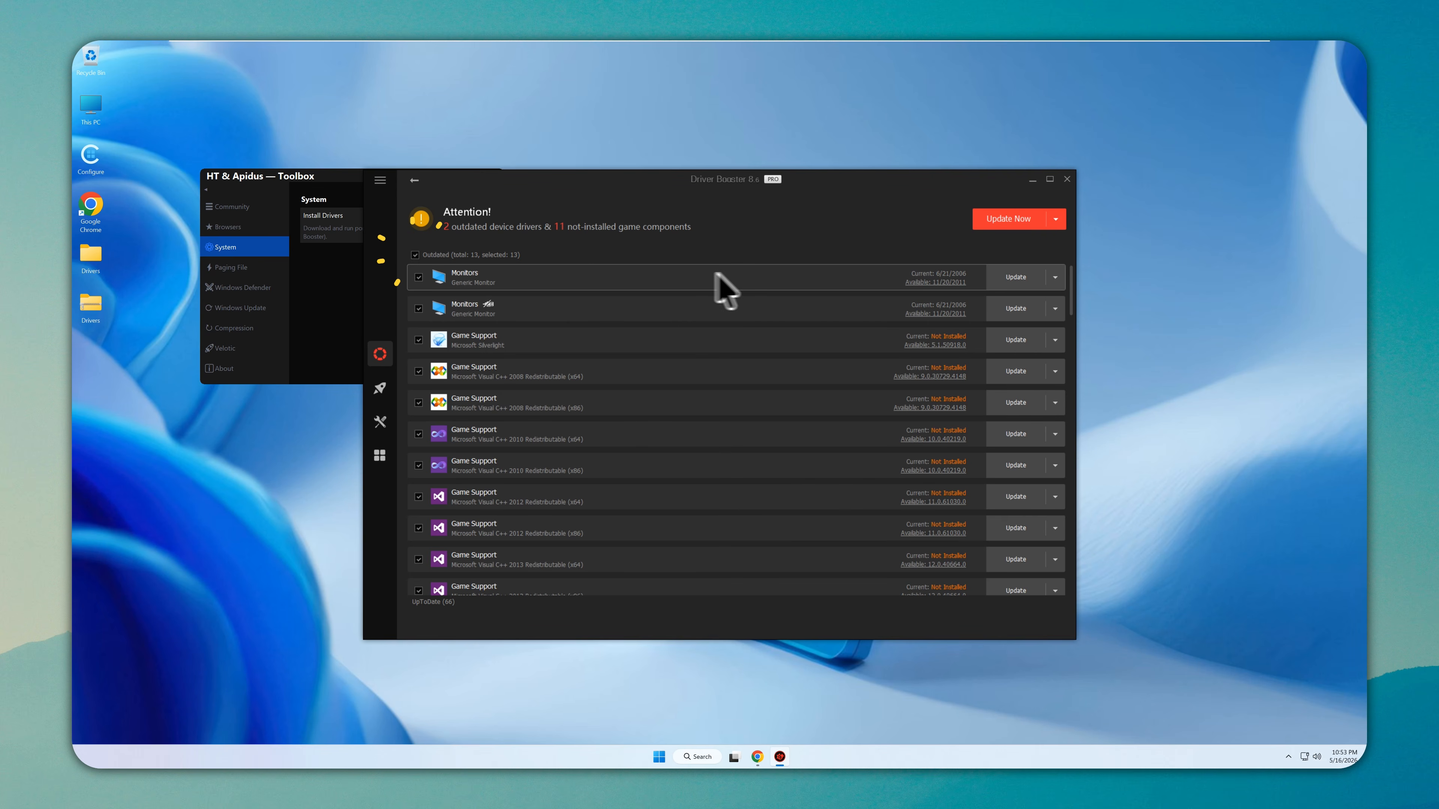
pyautogui.click(1056, 219)
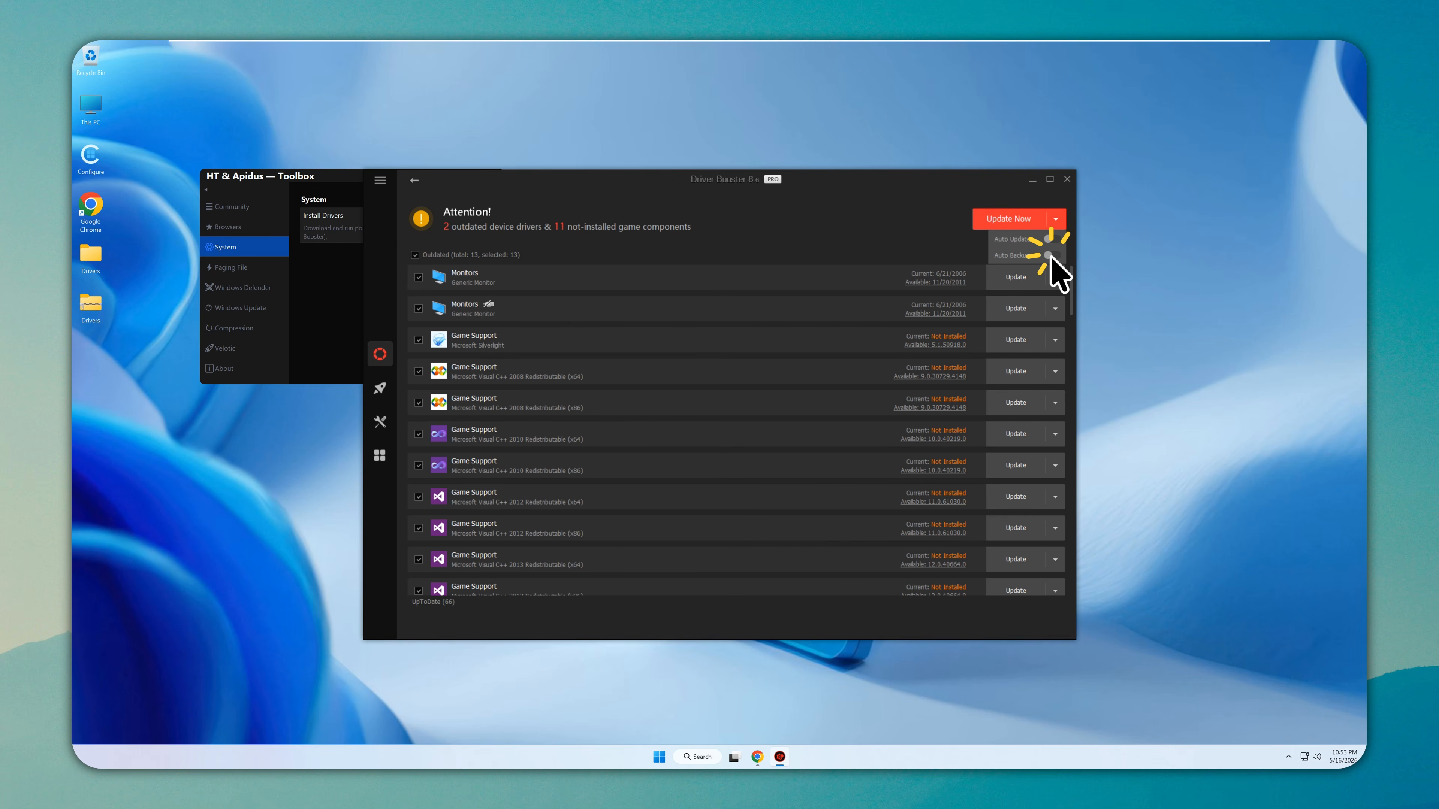
pyautogui.click(988, 220)
pyautogui.click(657, 462)
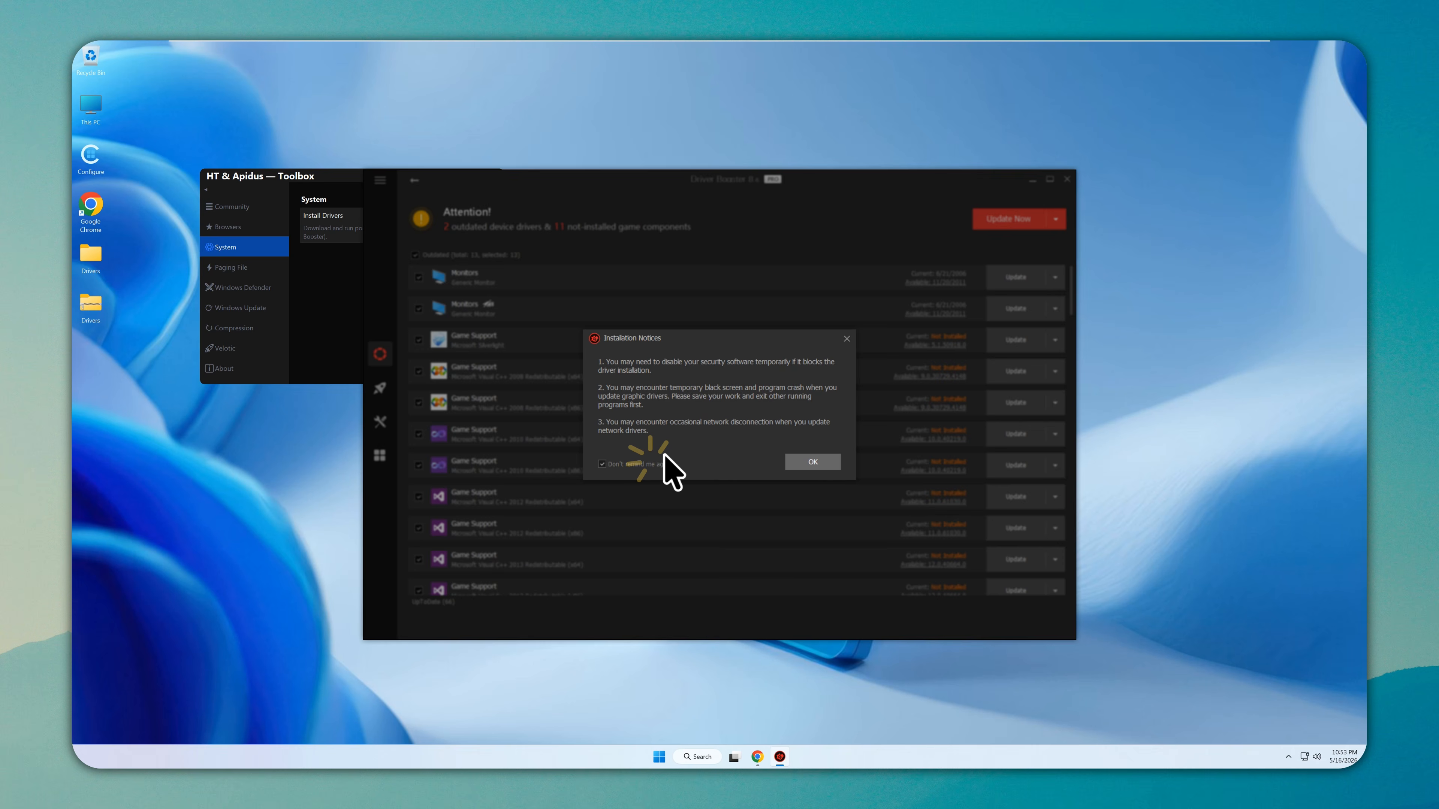
pyautogui.click(812, 461)
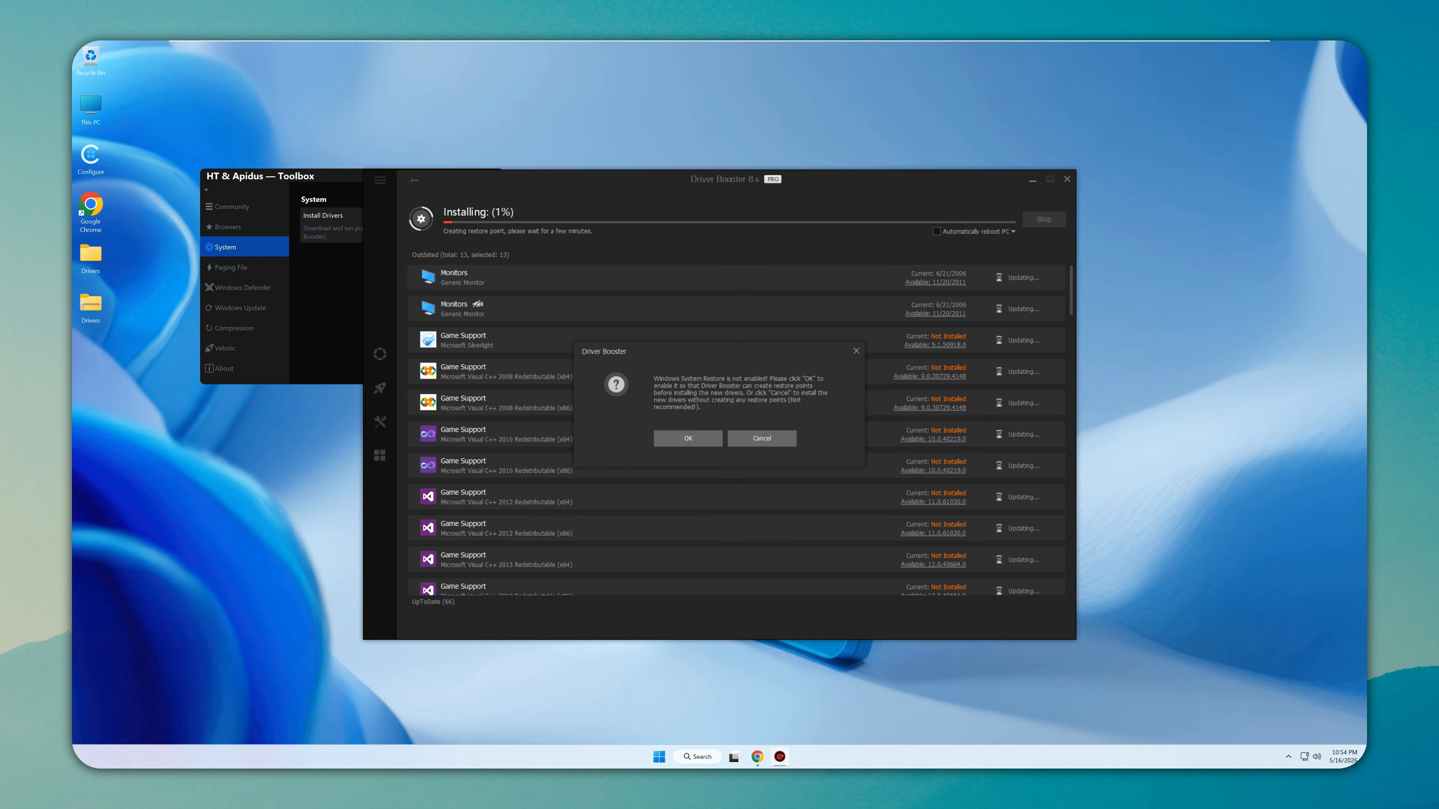
pyautogui.click(754, 439)
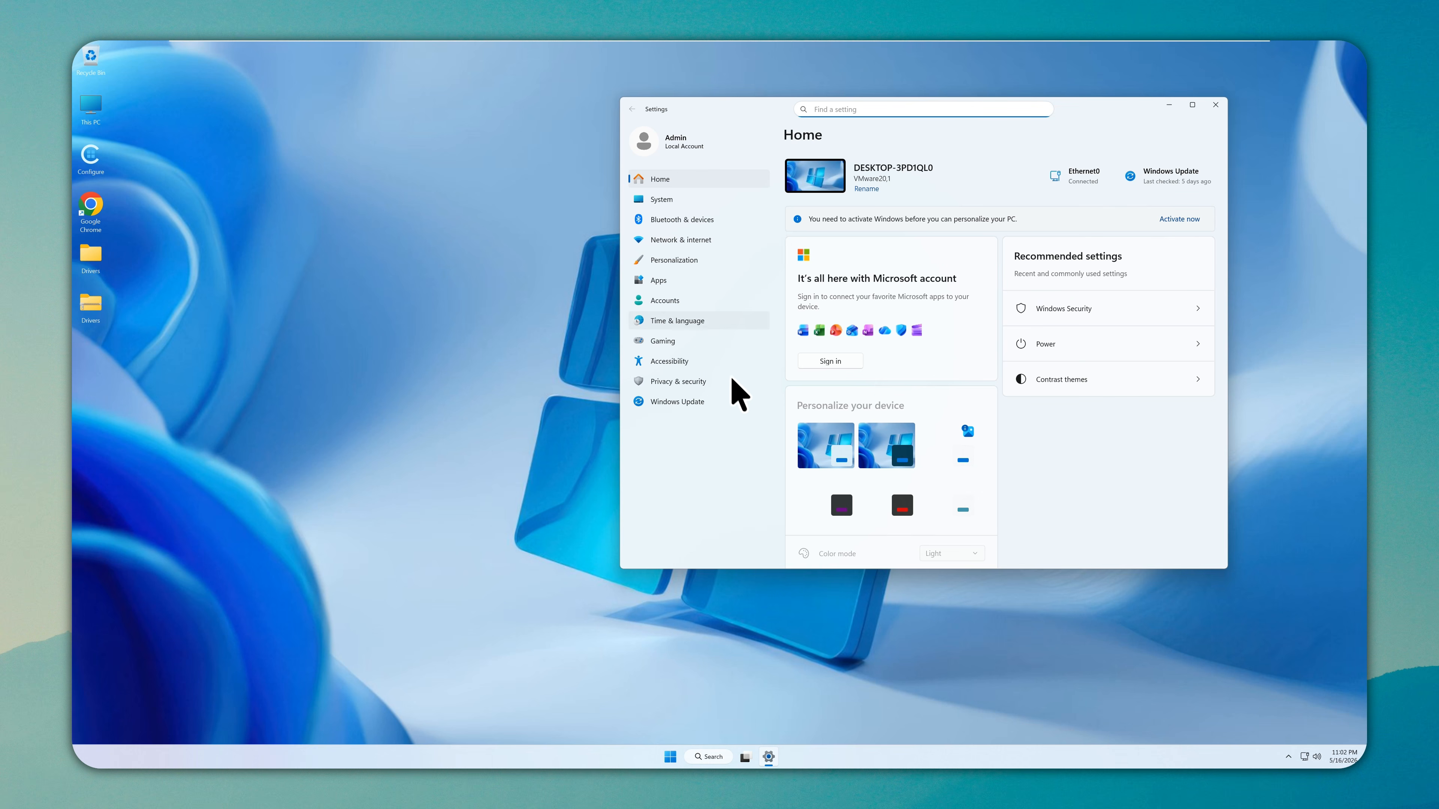
# Start adding a language in the Language & region settings and search for "espanol me"
pyautogui.click(703, 322)
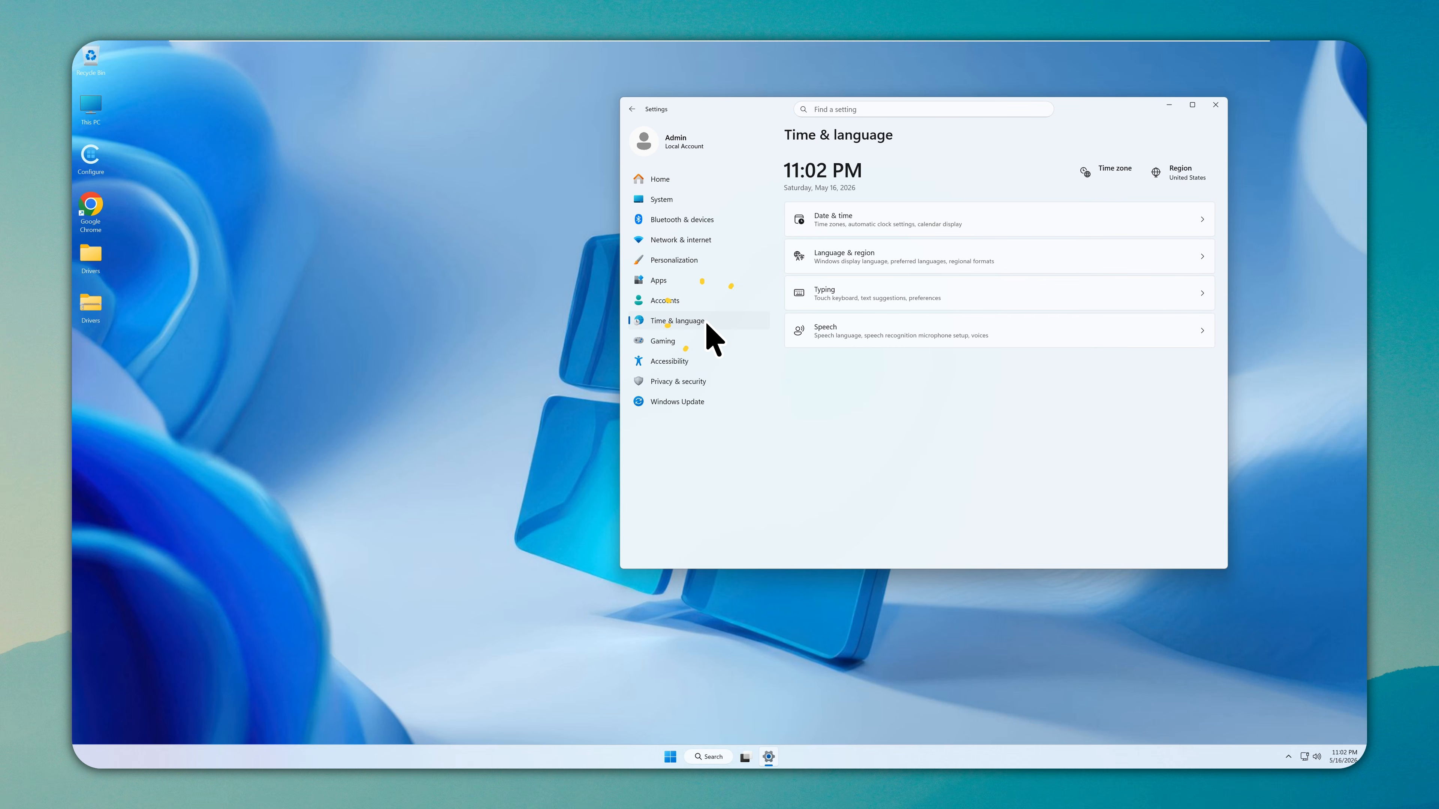
pyautogui.click(872, 256)
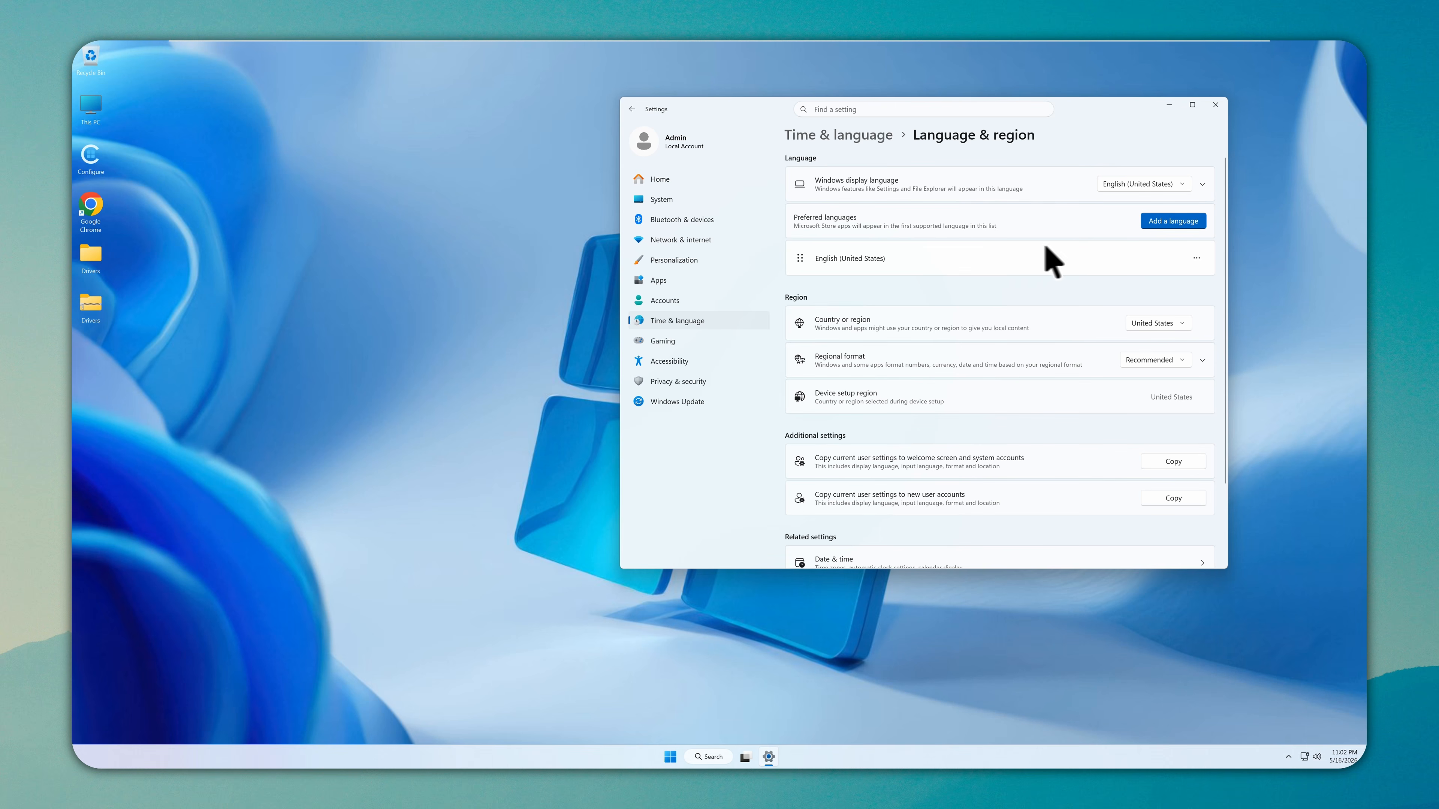
pyautogui.click(1158, 228)
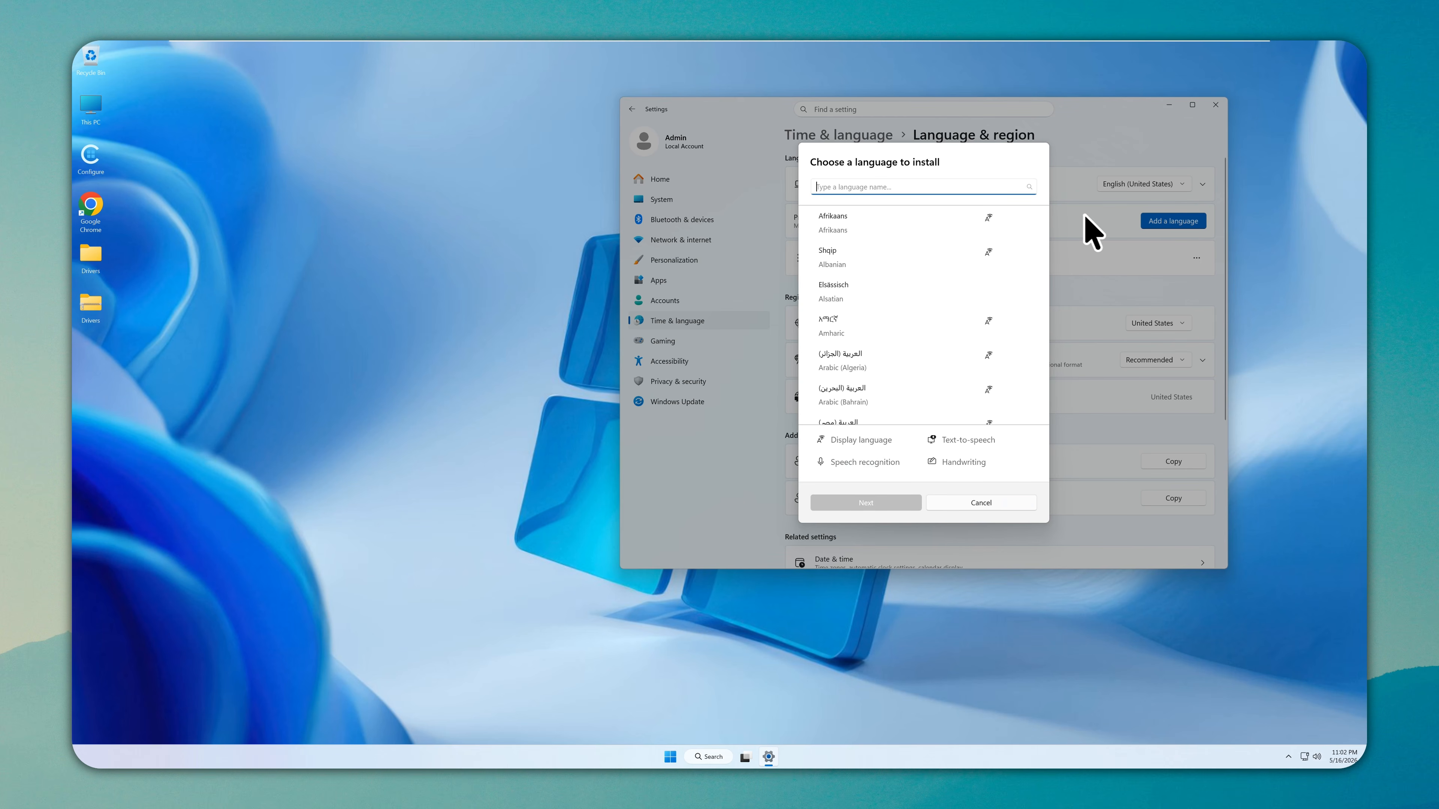
pyautogui.write('esp')
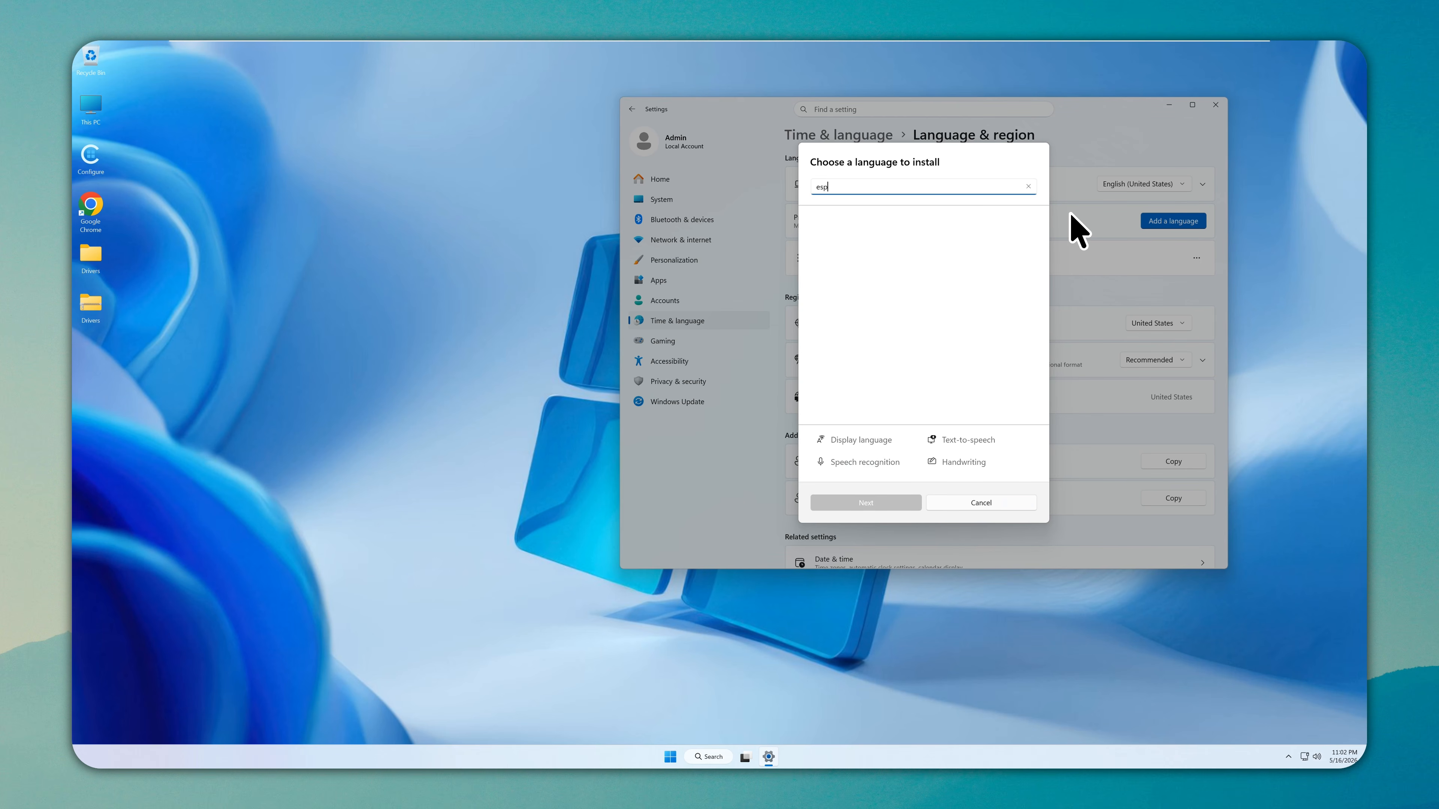
pyautogui.write('anol me')
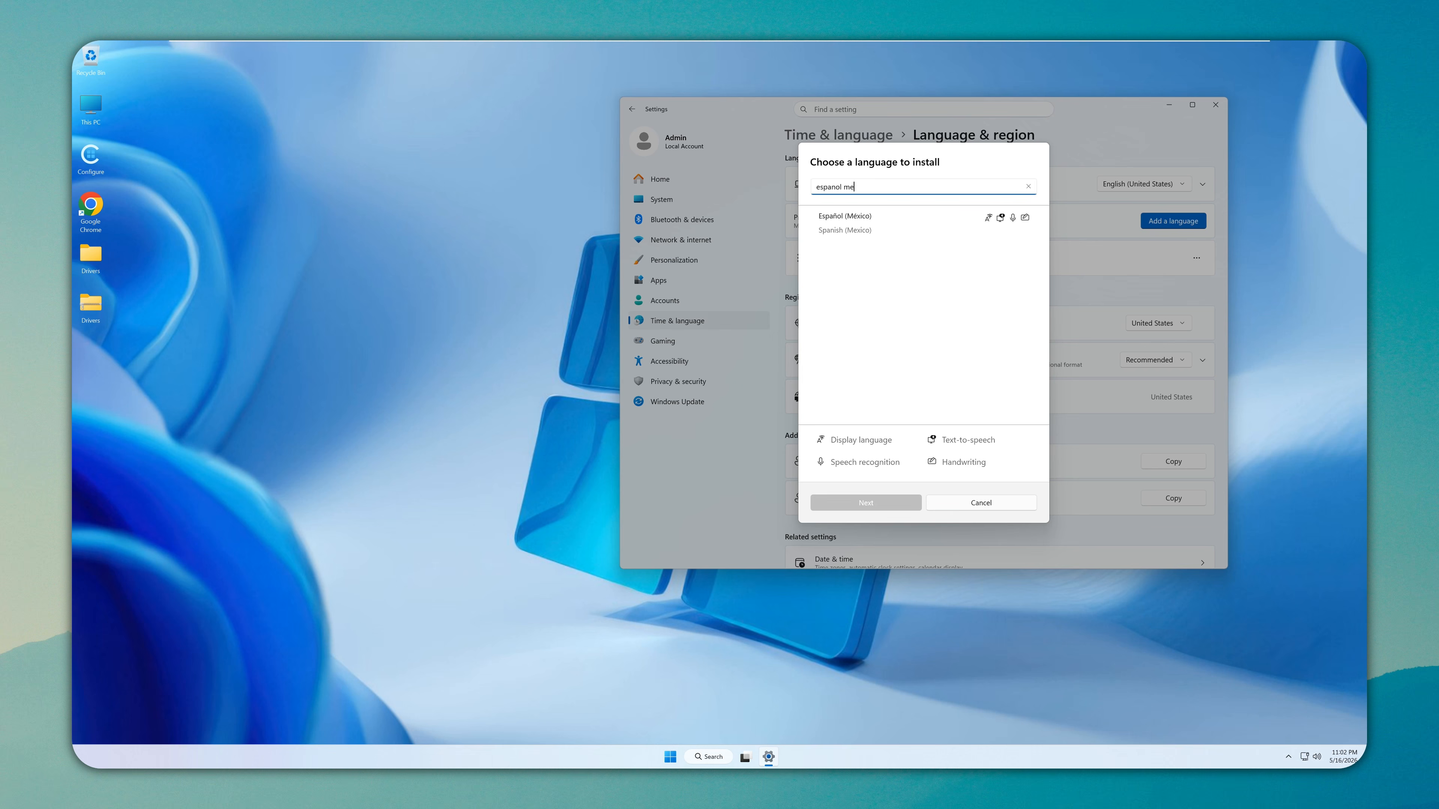
# Install Español (México) with its optional language features and set it as the Windows display language
pyautogui.click(875, 224)
pyautogui.click(881, 503)
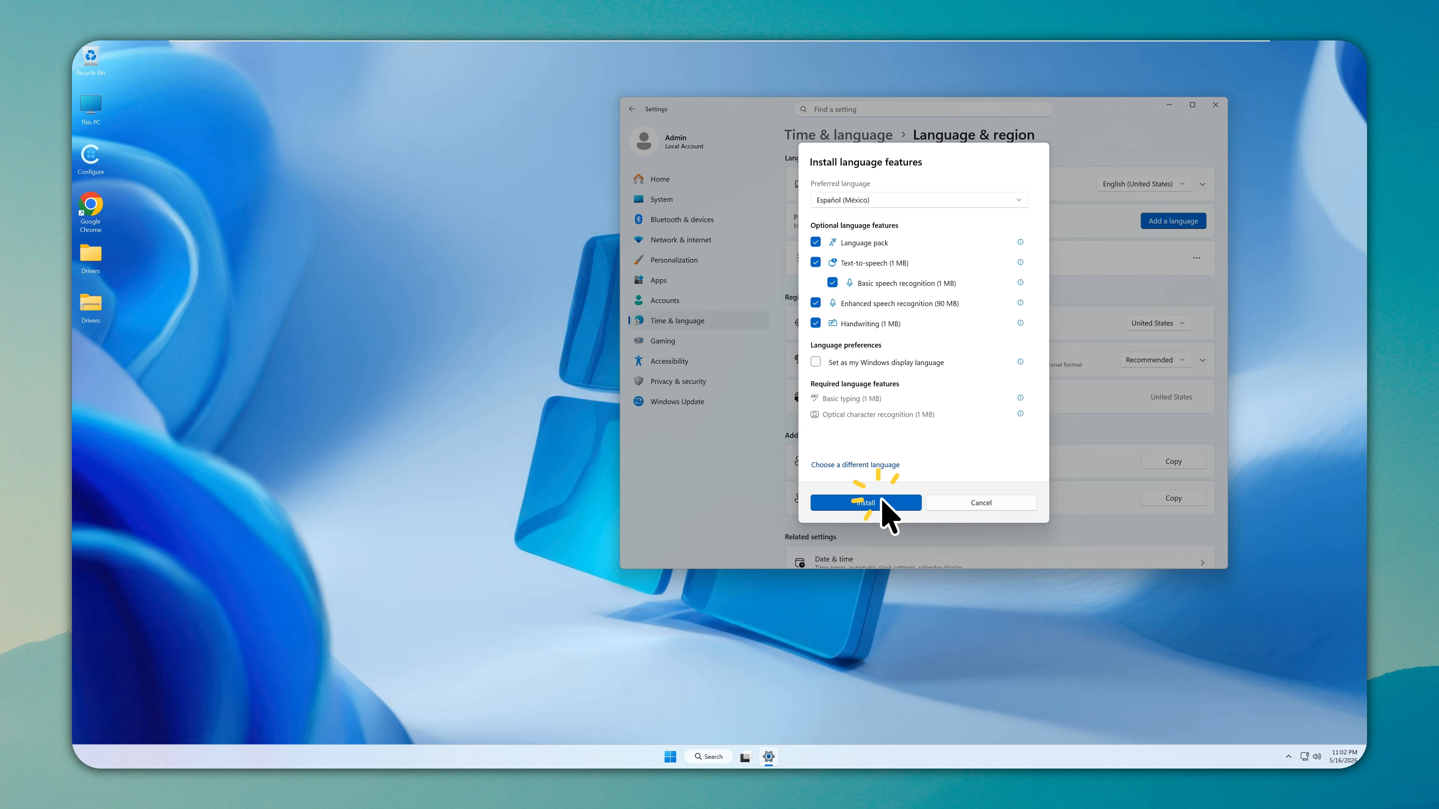
pyautogui.click(866, 361)
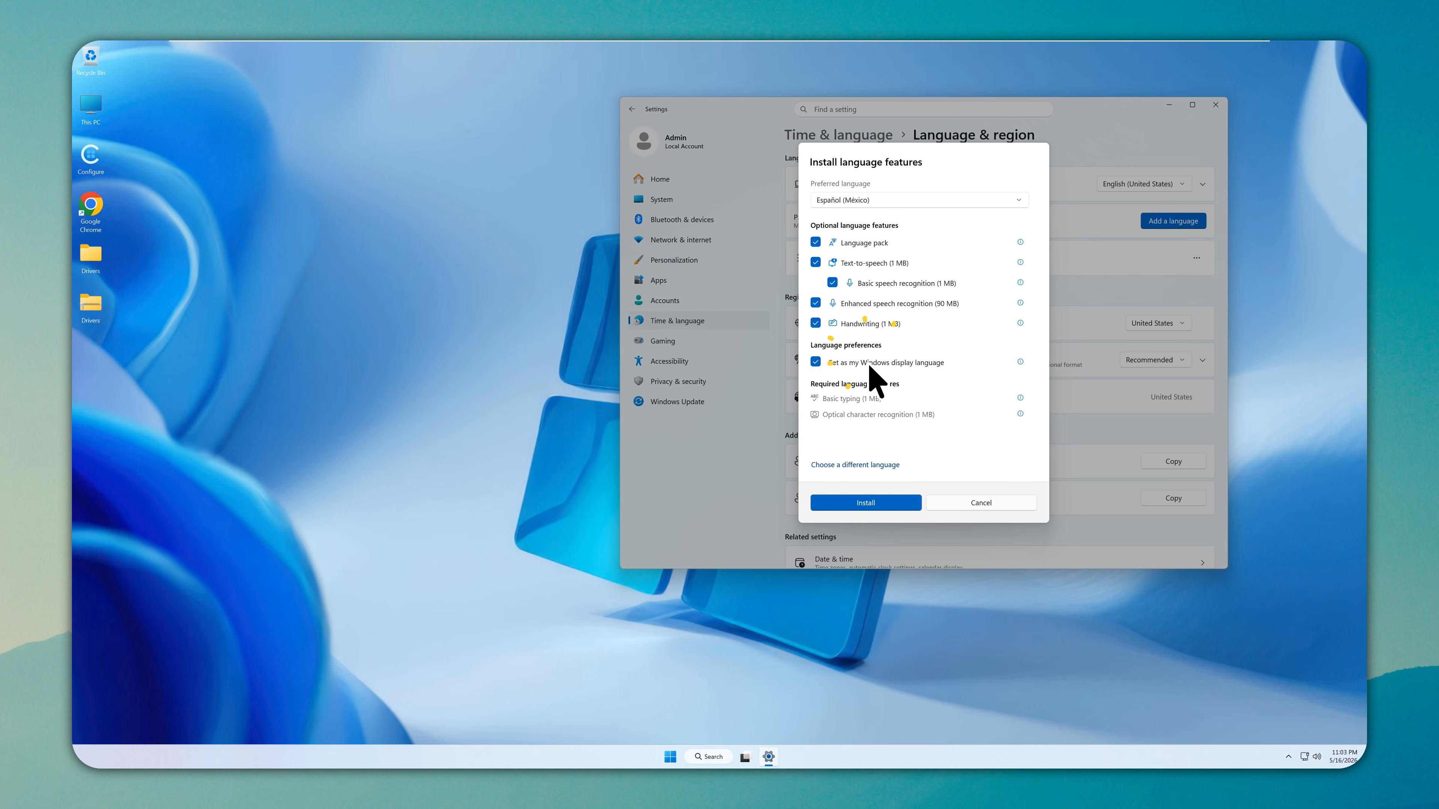
pyautogui.click(880, 502)
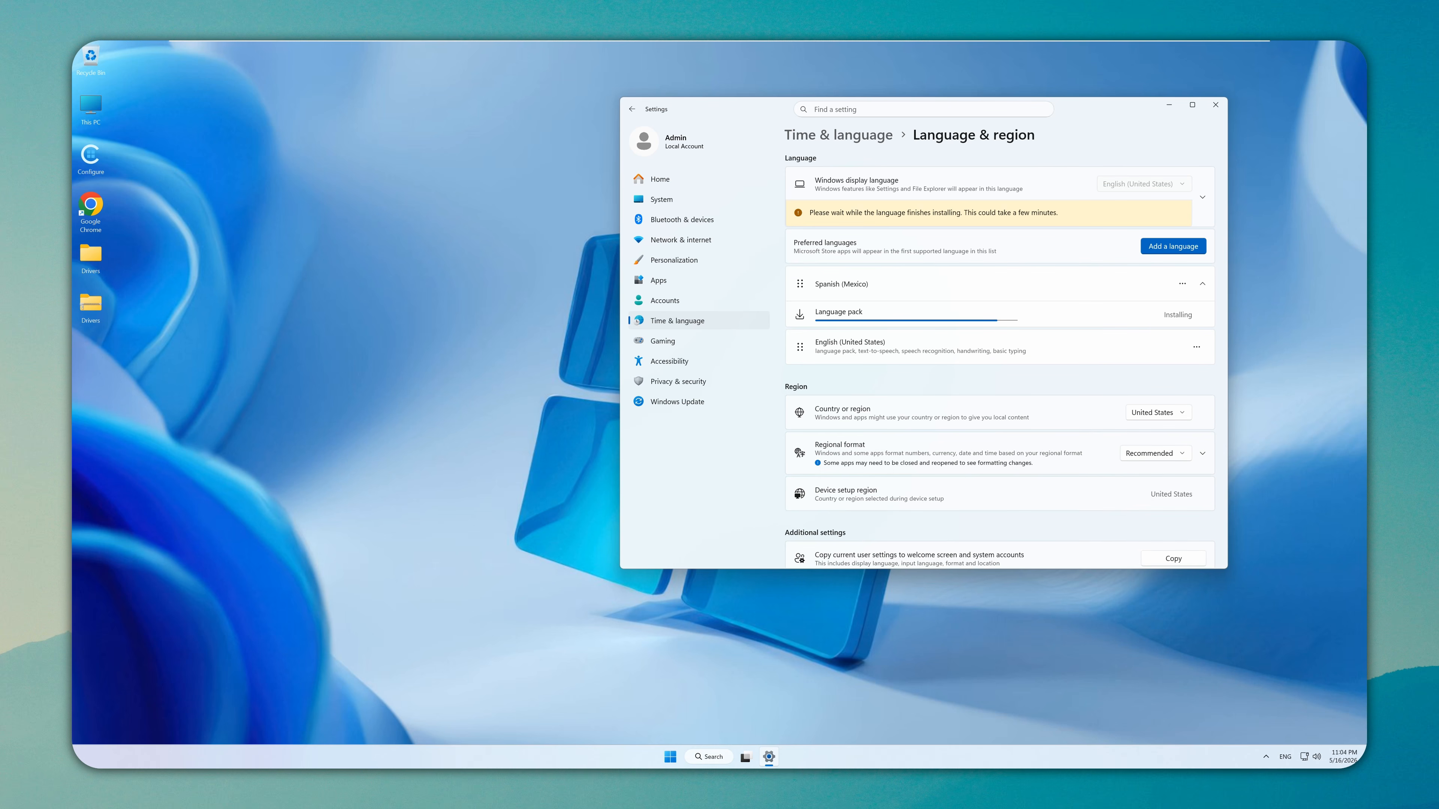
# Open the Start menu and launch Settings to check the interface in the new display language
pyautogui.click(681, 756)
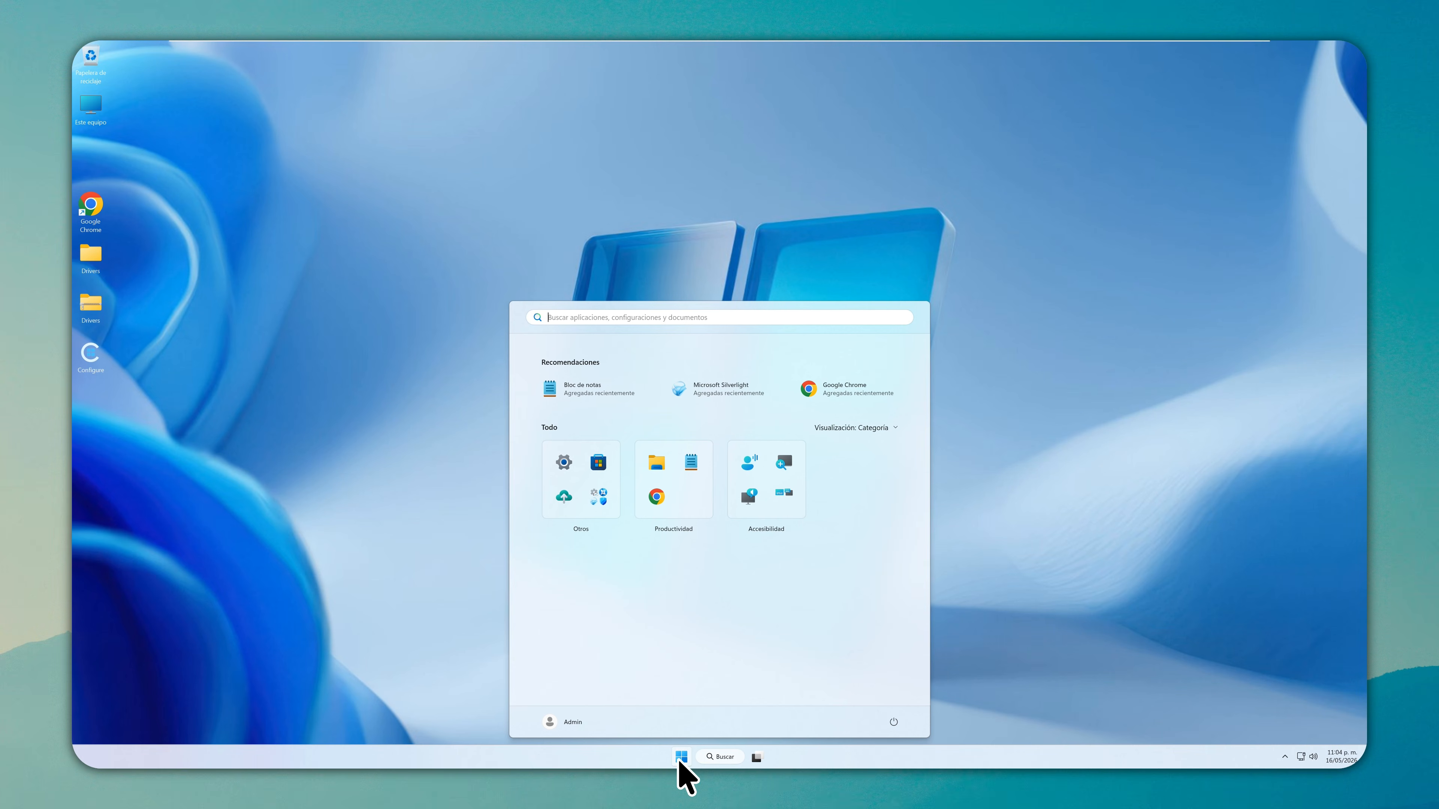
pyautogui.click(564, 463)
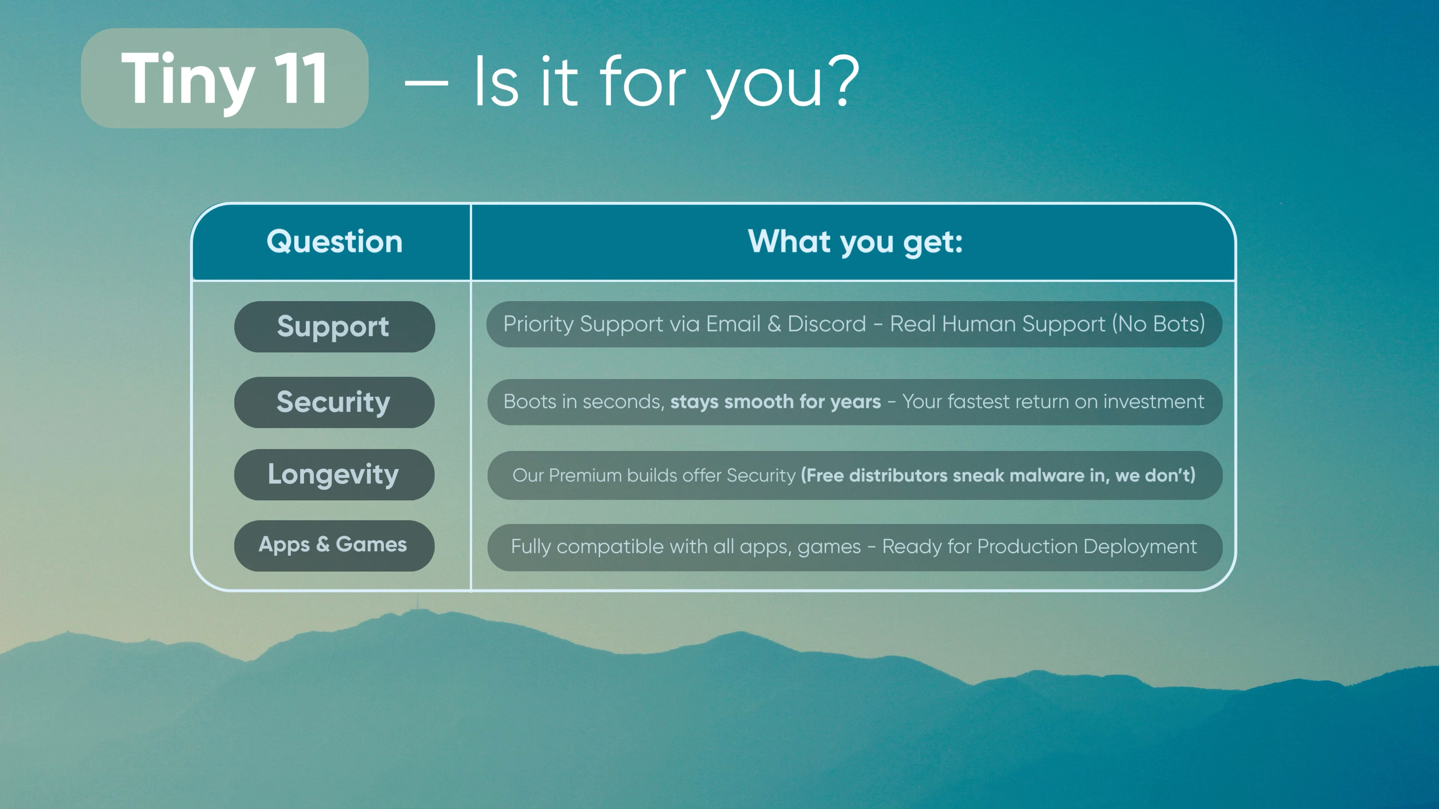
# View the Windows version in the About Windows dialog, close it, and look over the apps in the Start menu
pyautogui.click(732, 560)
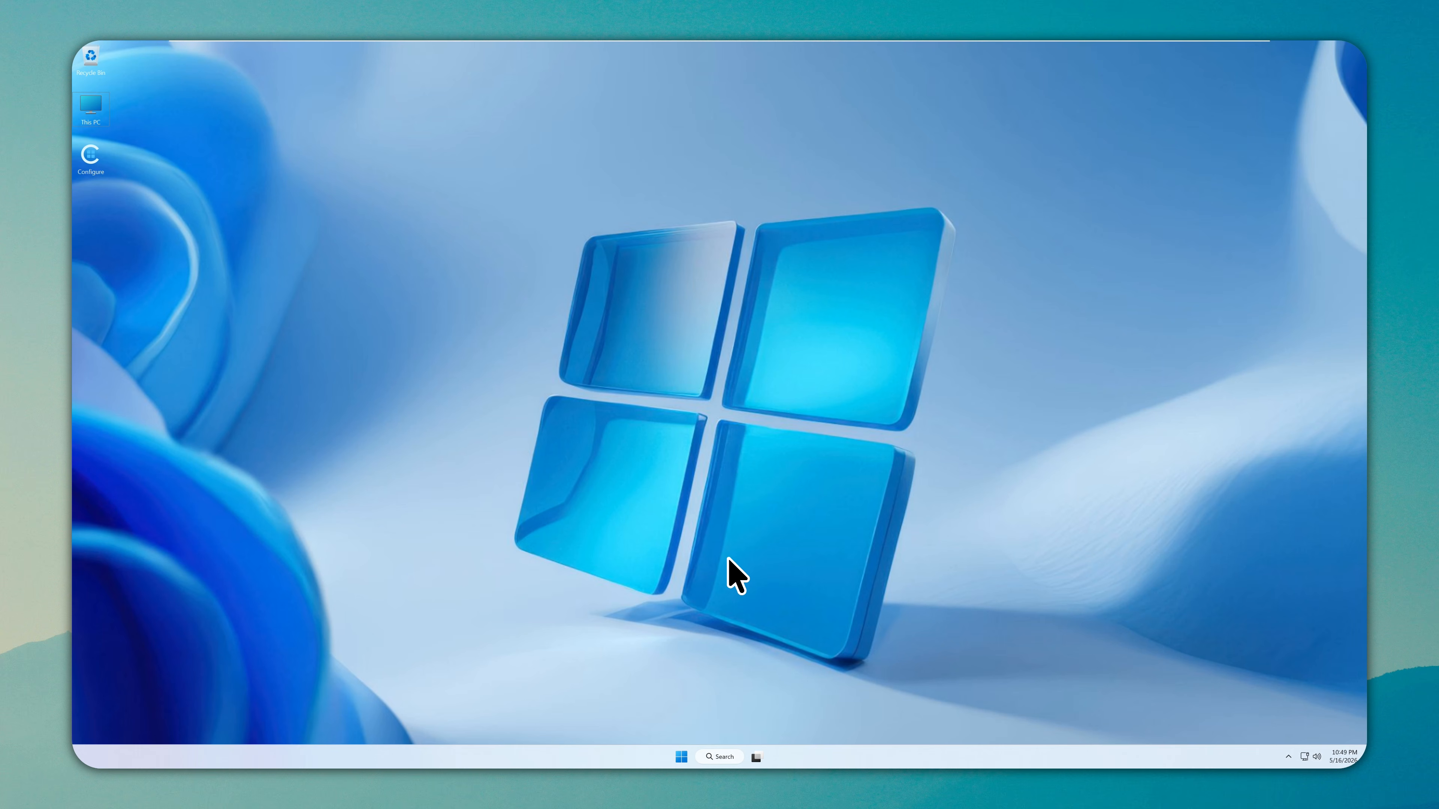
pyautogui.press('super+r')
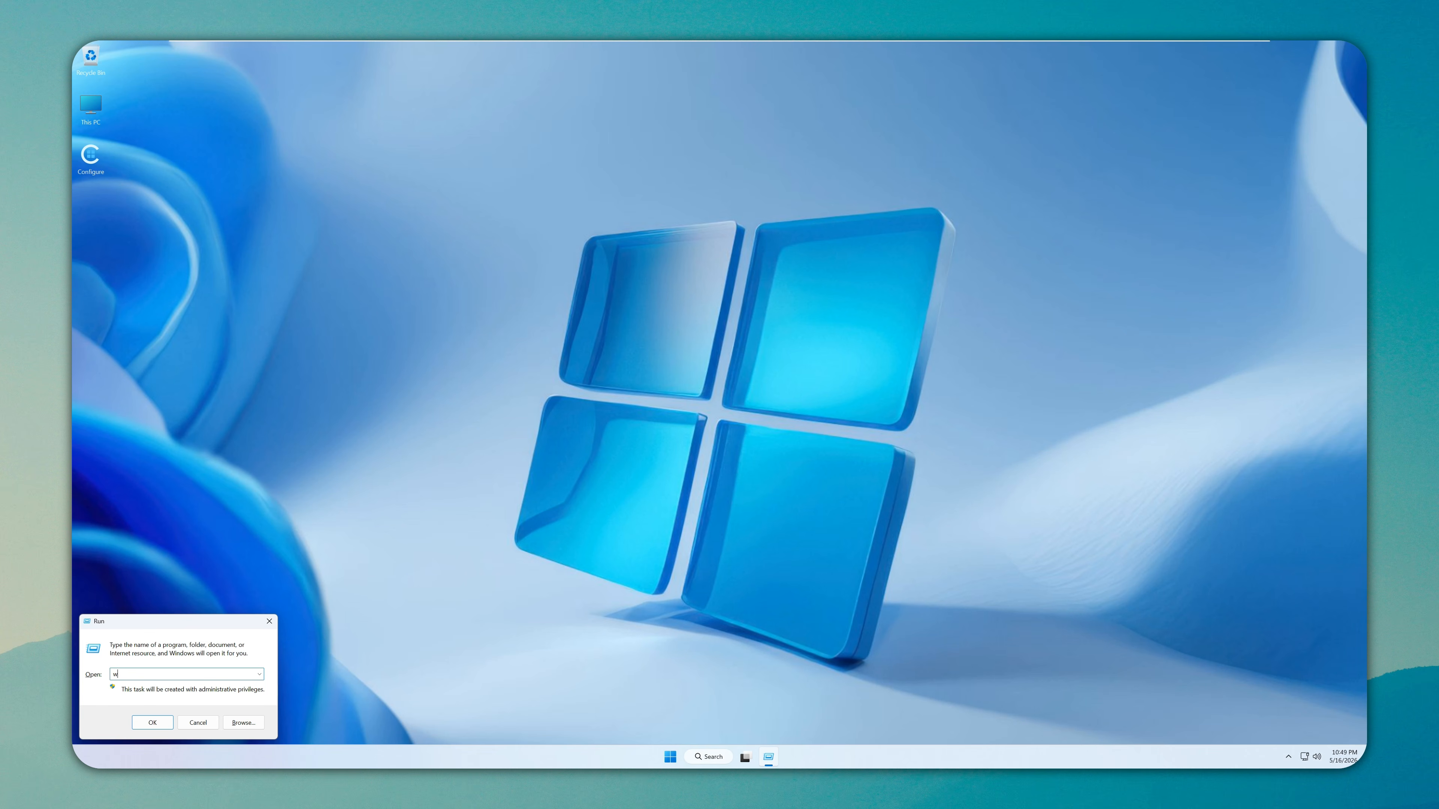
pyautogui.press('Return')
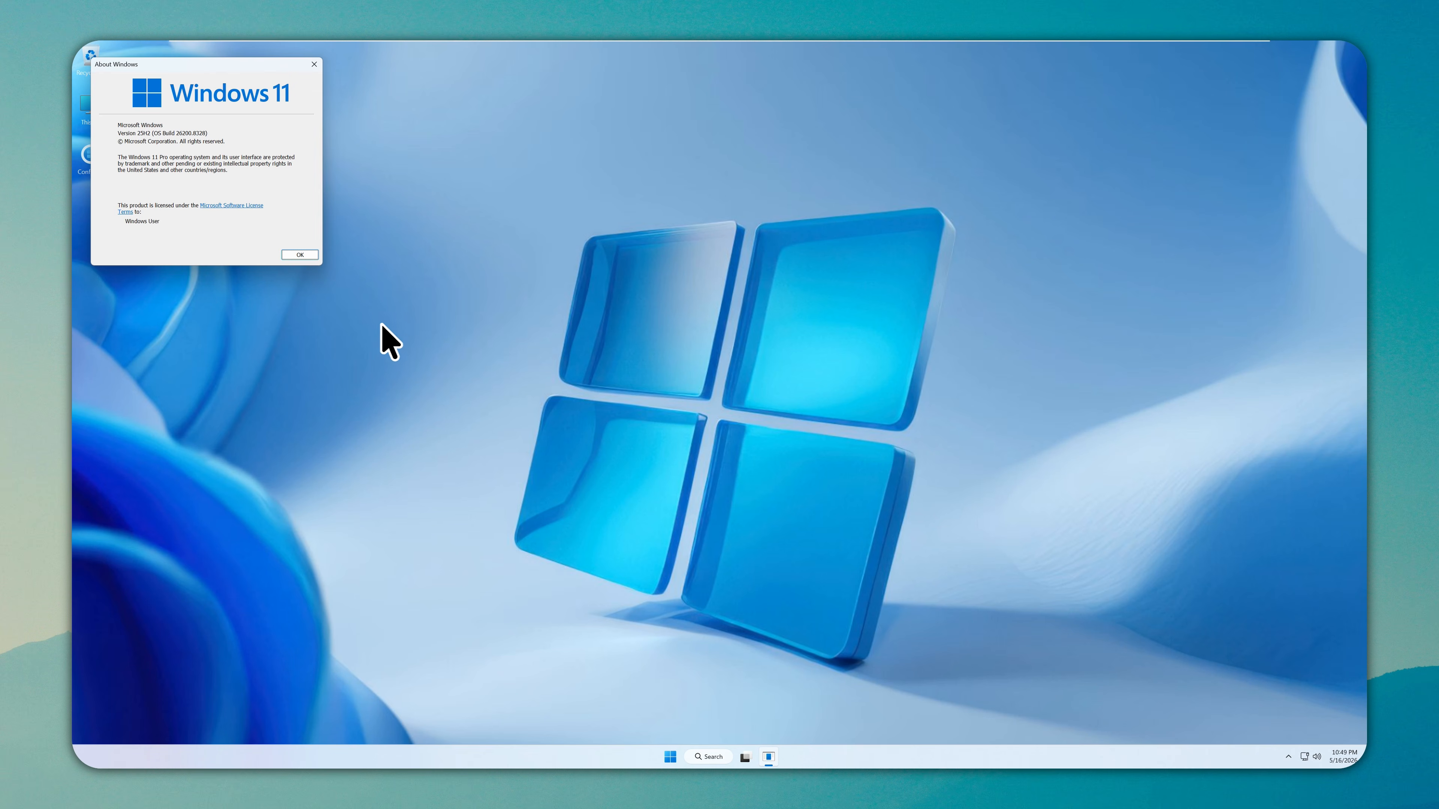
pyautogui.click(300, 255)
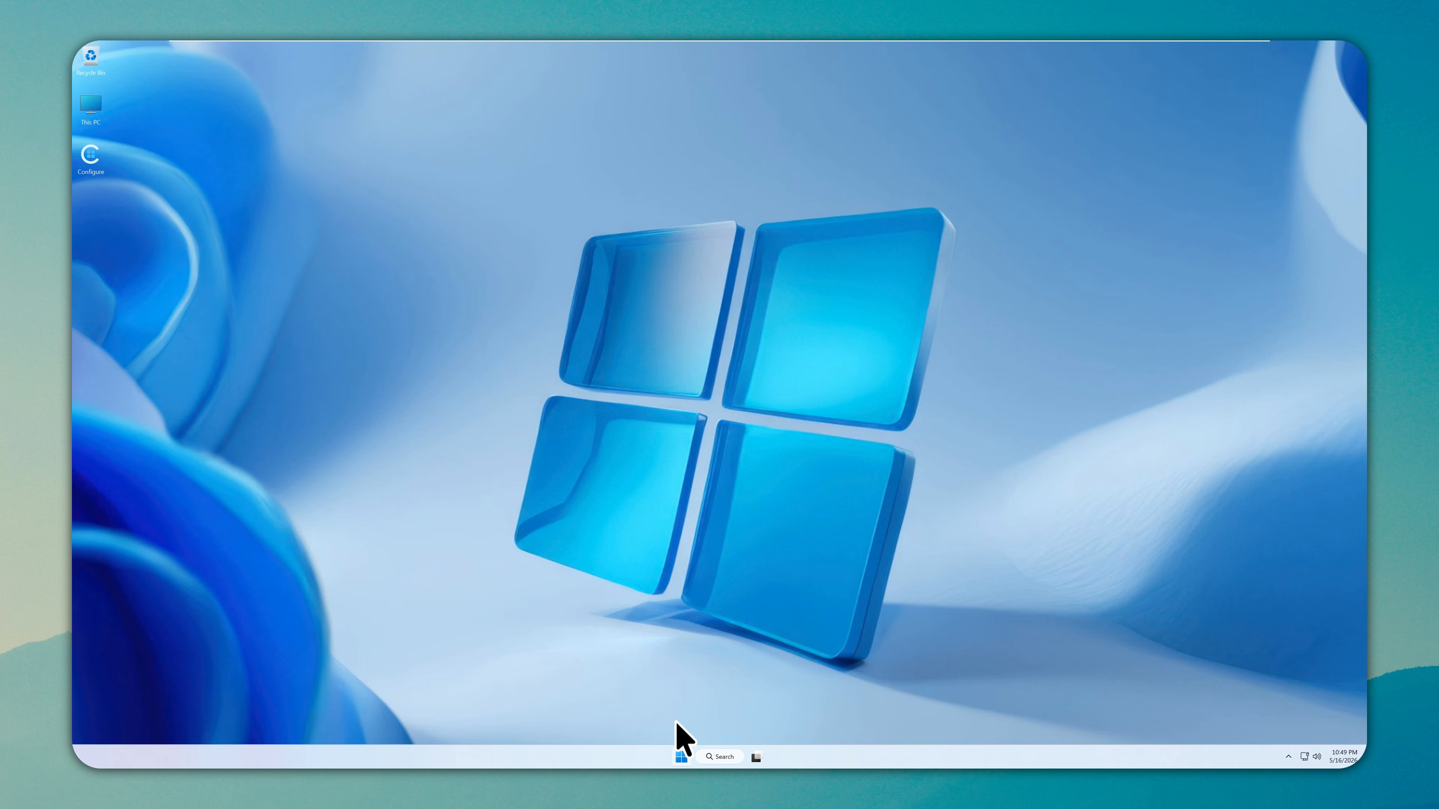
pyautogui.click(680, 757)
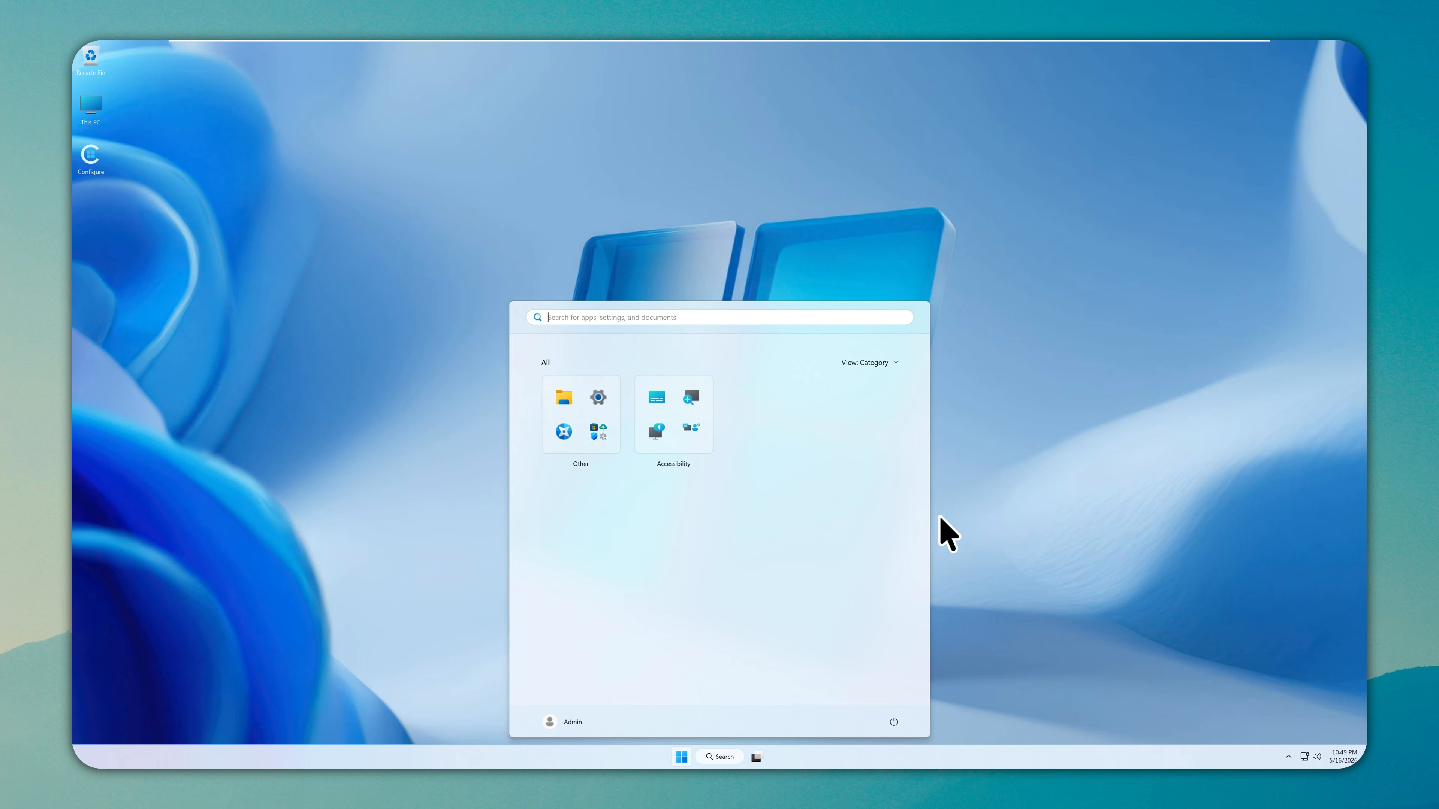
pyautogui.click(962, 516)
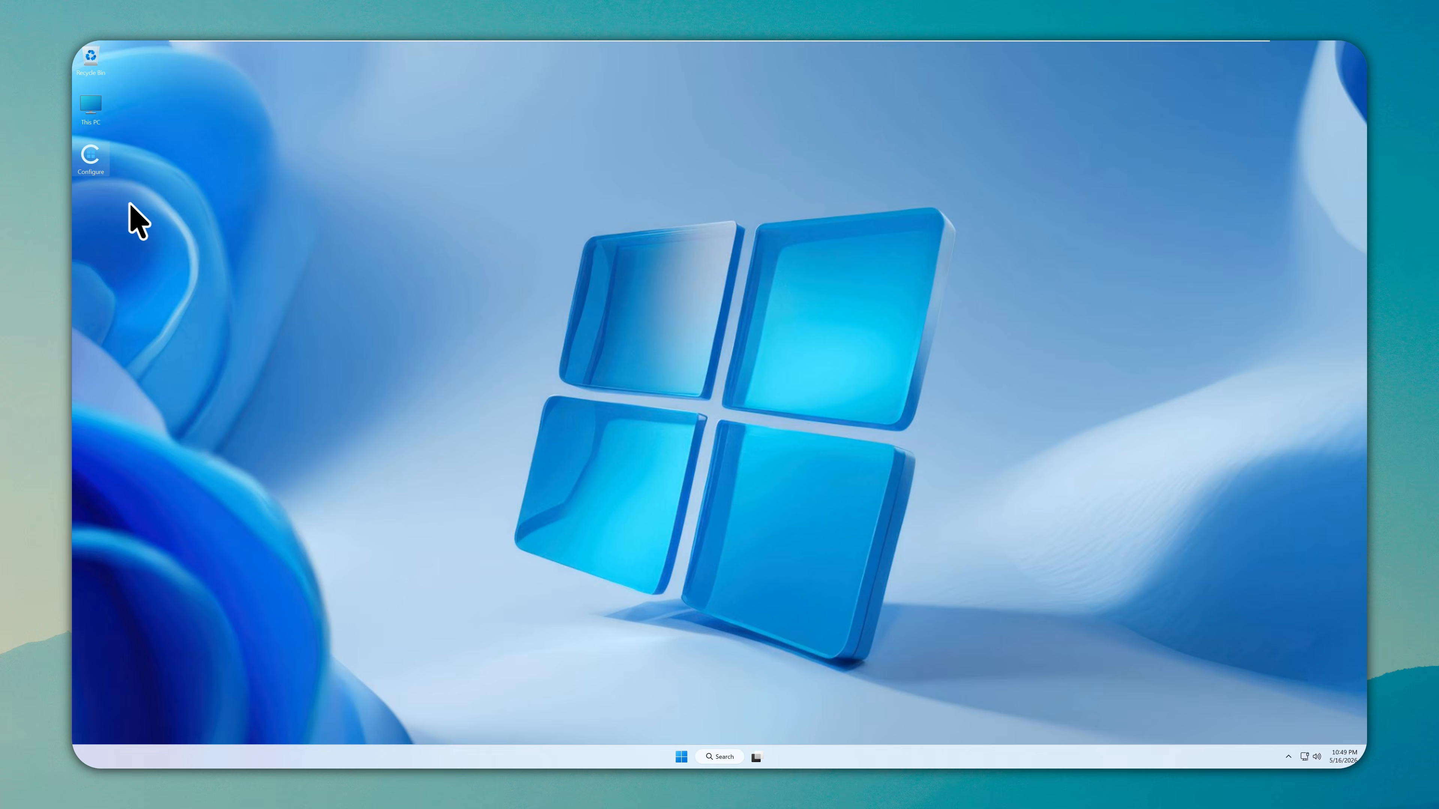